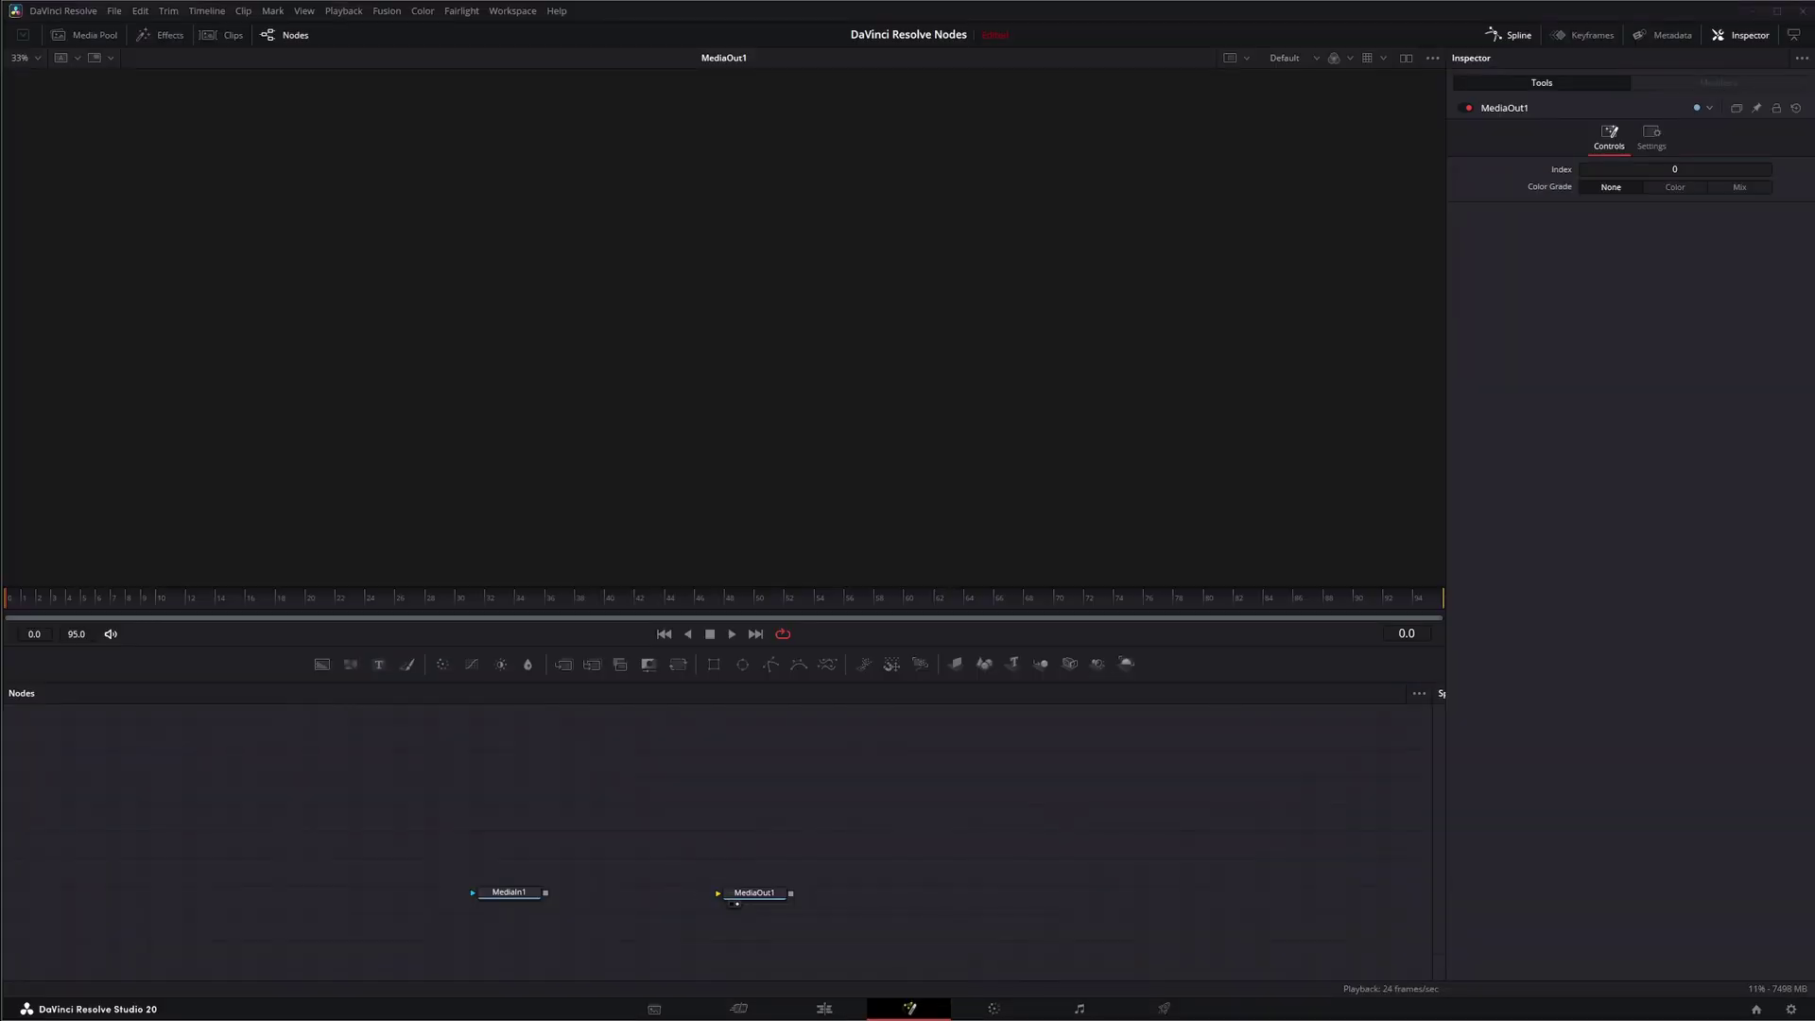
Step: Add an Edge Detect node after MediaIn1 and view its glowing RGB edge output
left_click_drag(525, 892, 493, 406)
left_click_drag(520, 896, 499, 898)
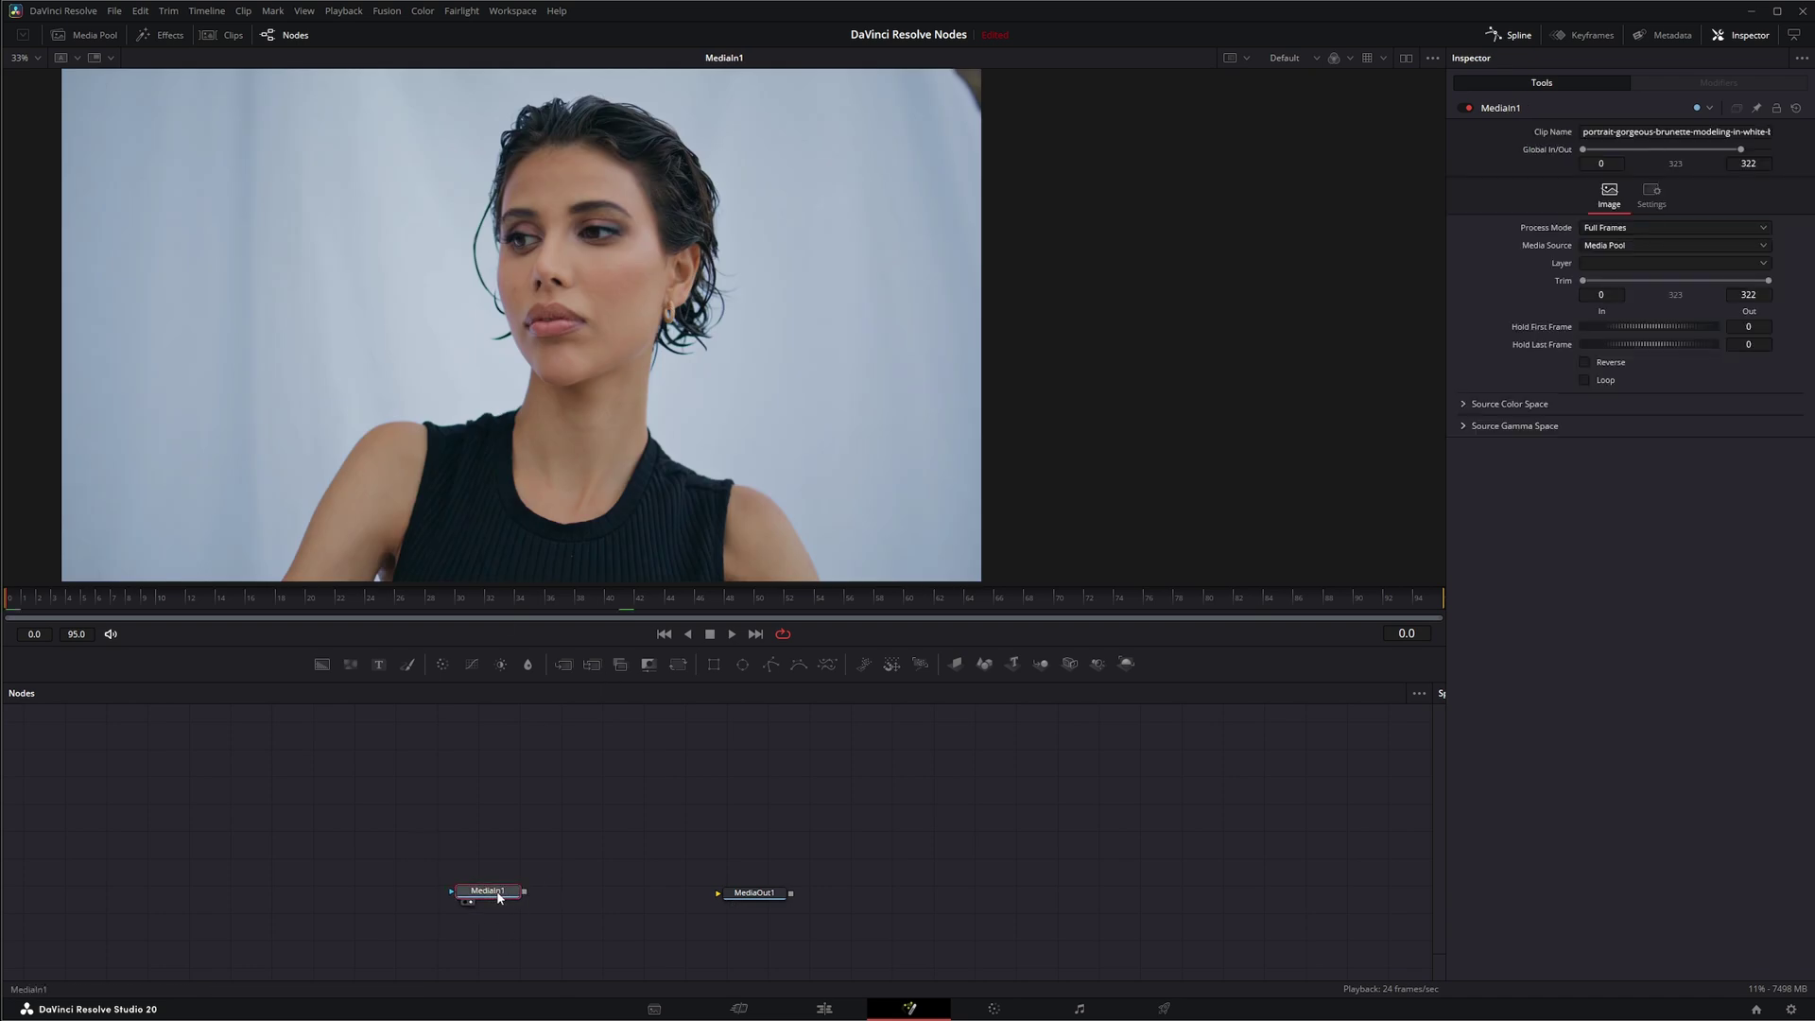
key("shift+space")
type("edg")
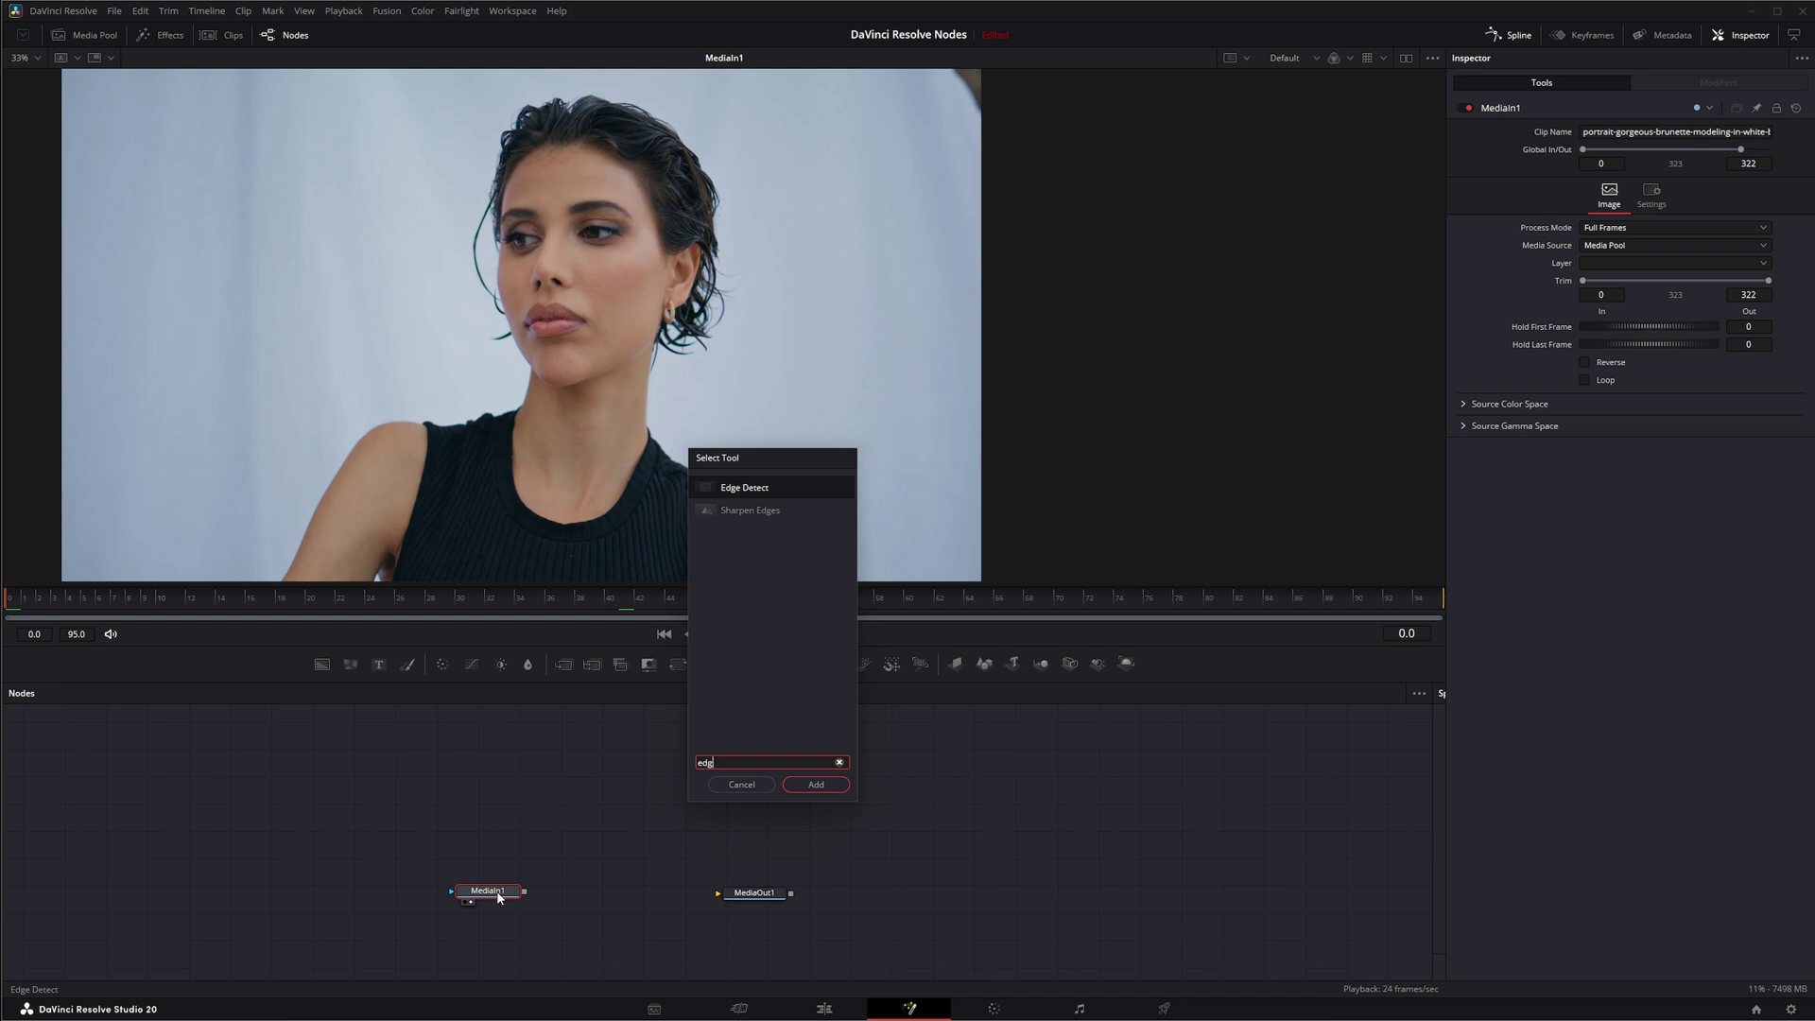
key("Return")
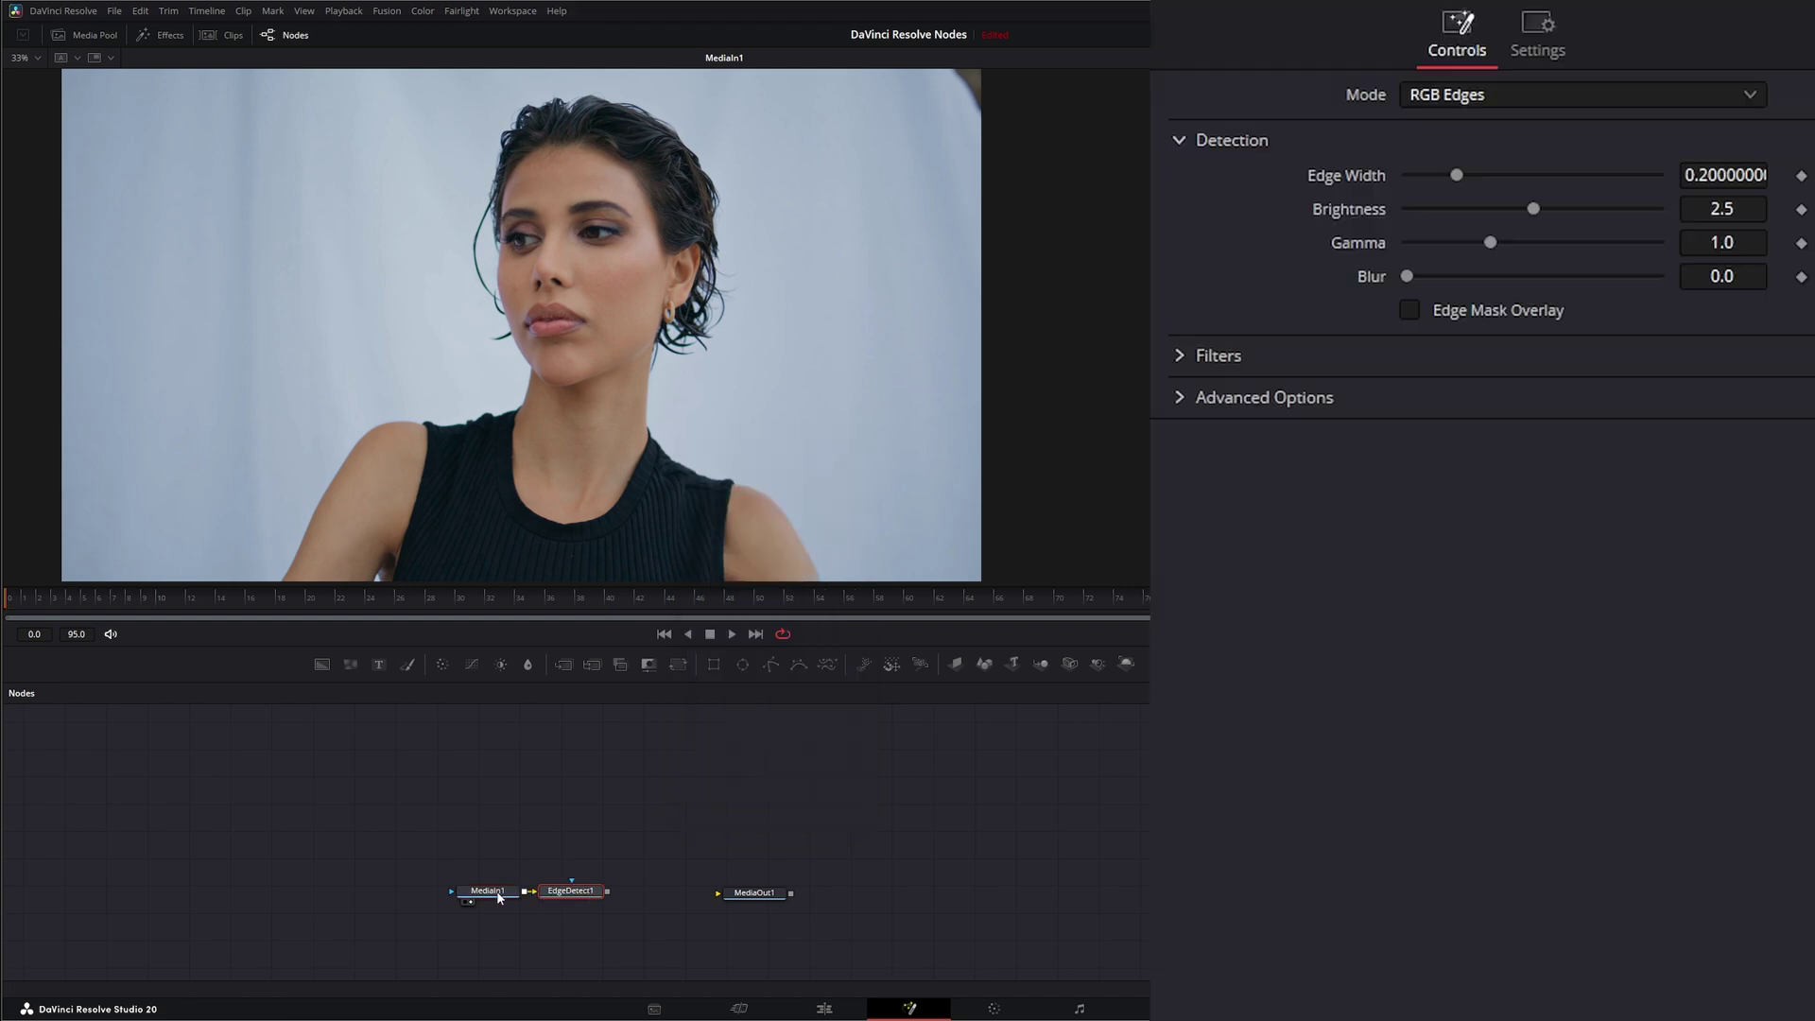
key("1")
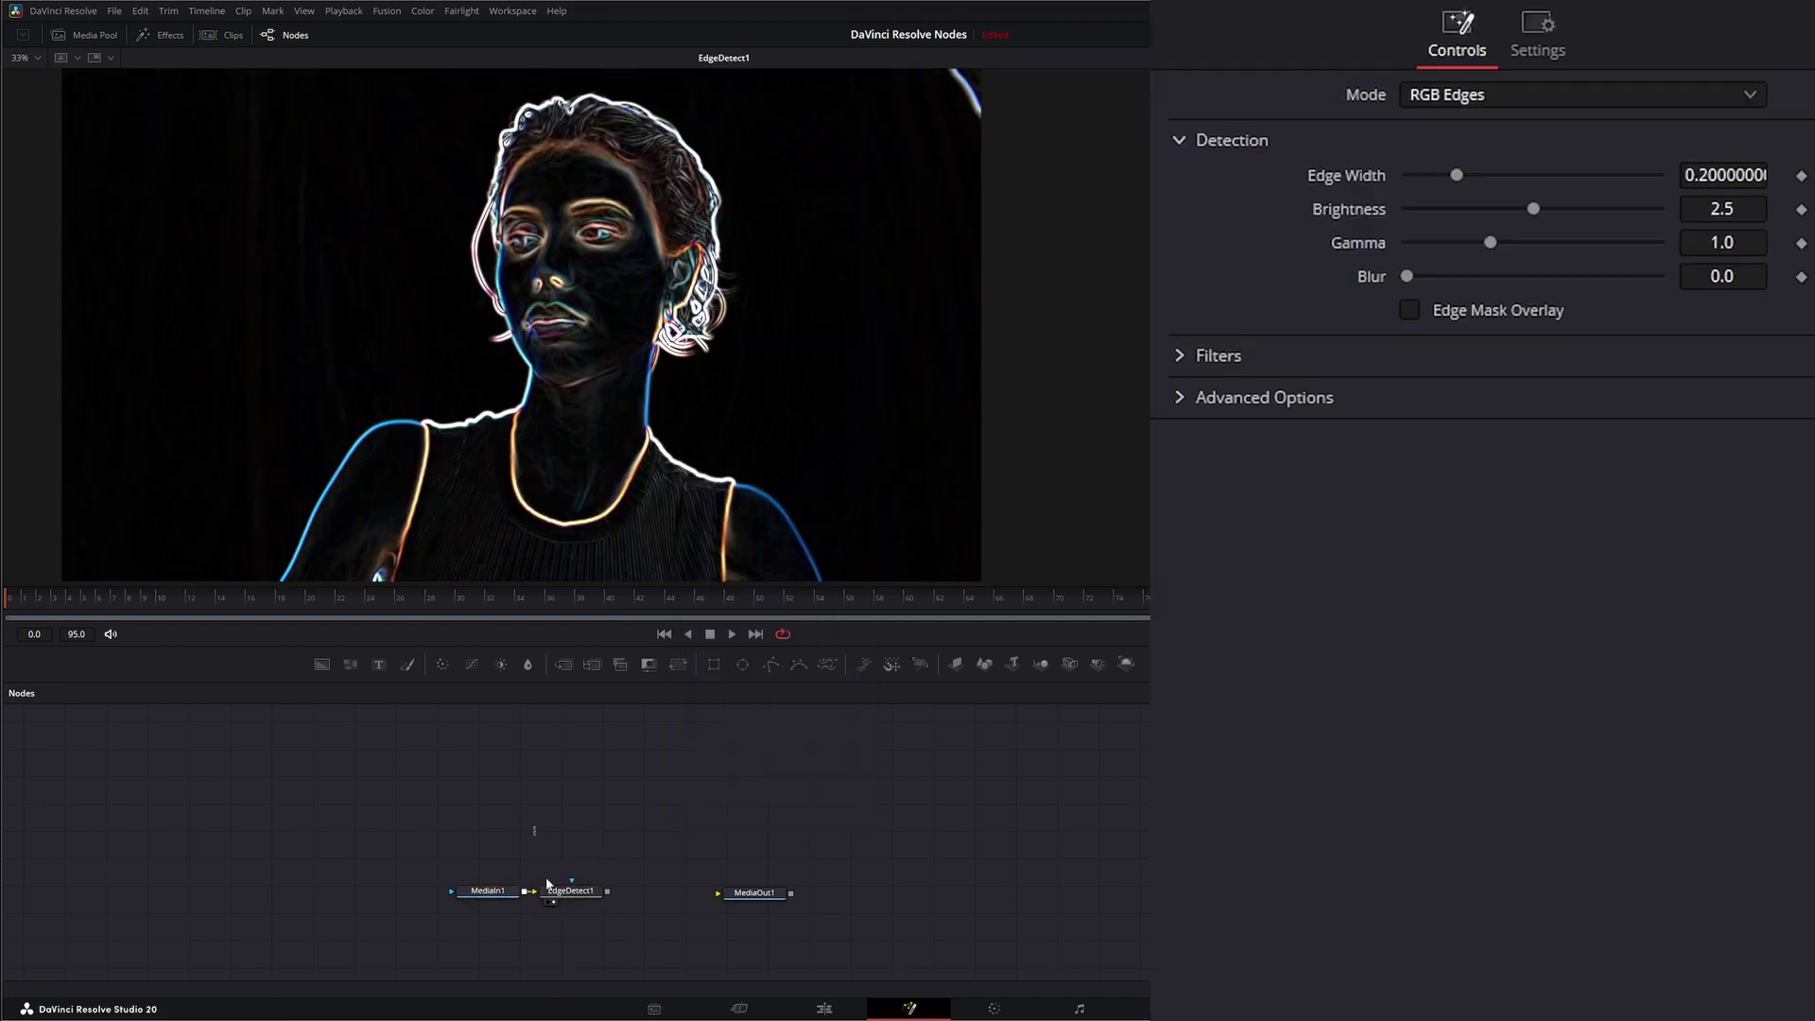
left_click_drag(533, 826, 620, 934)
left_click(731, 634)
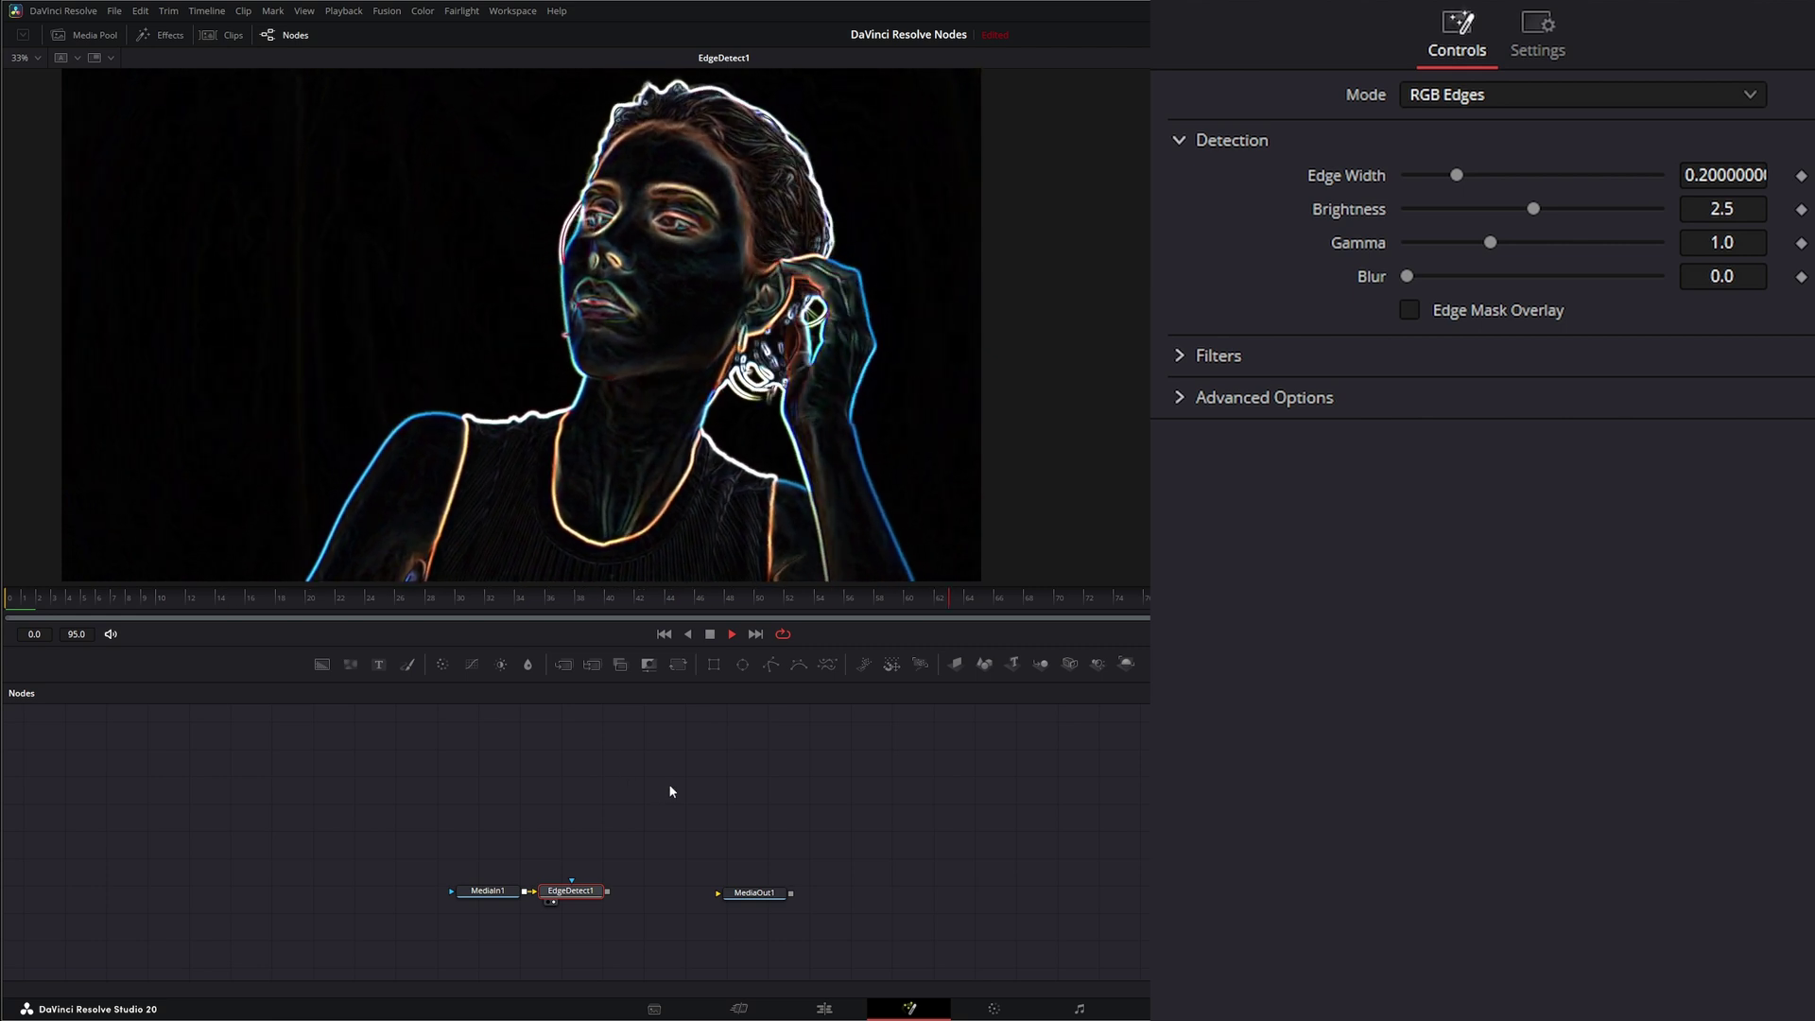
left_click(710, 635)
left_click(665, 634)
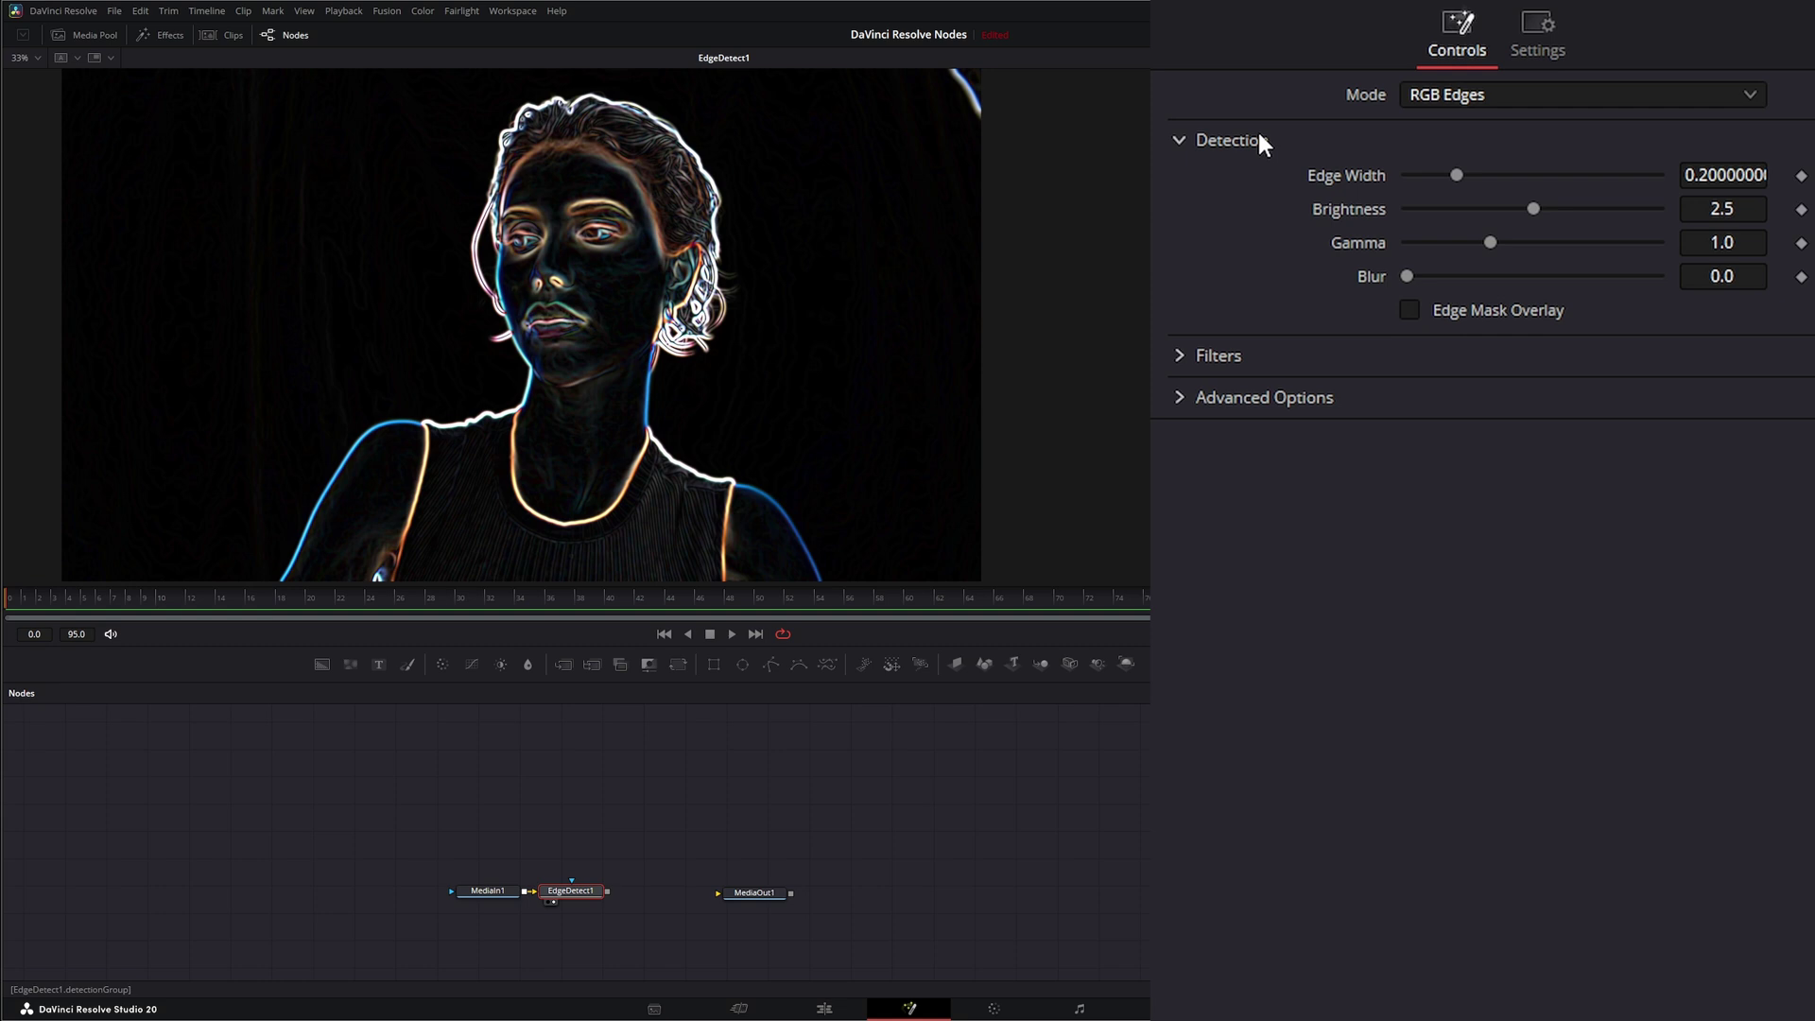
left_click(1466, 94)
left_click(1477, 156)
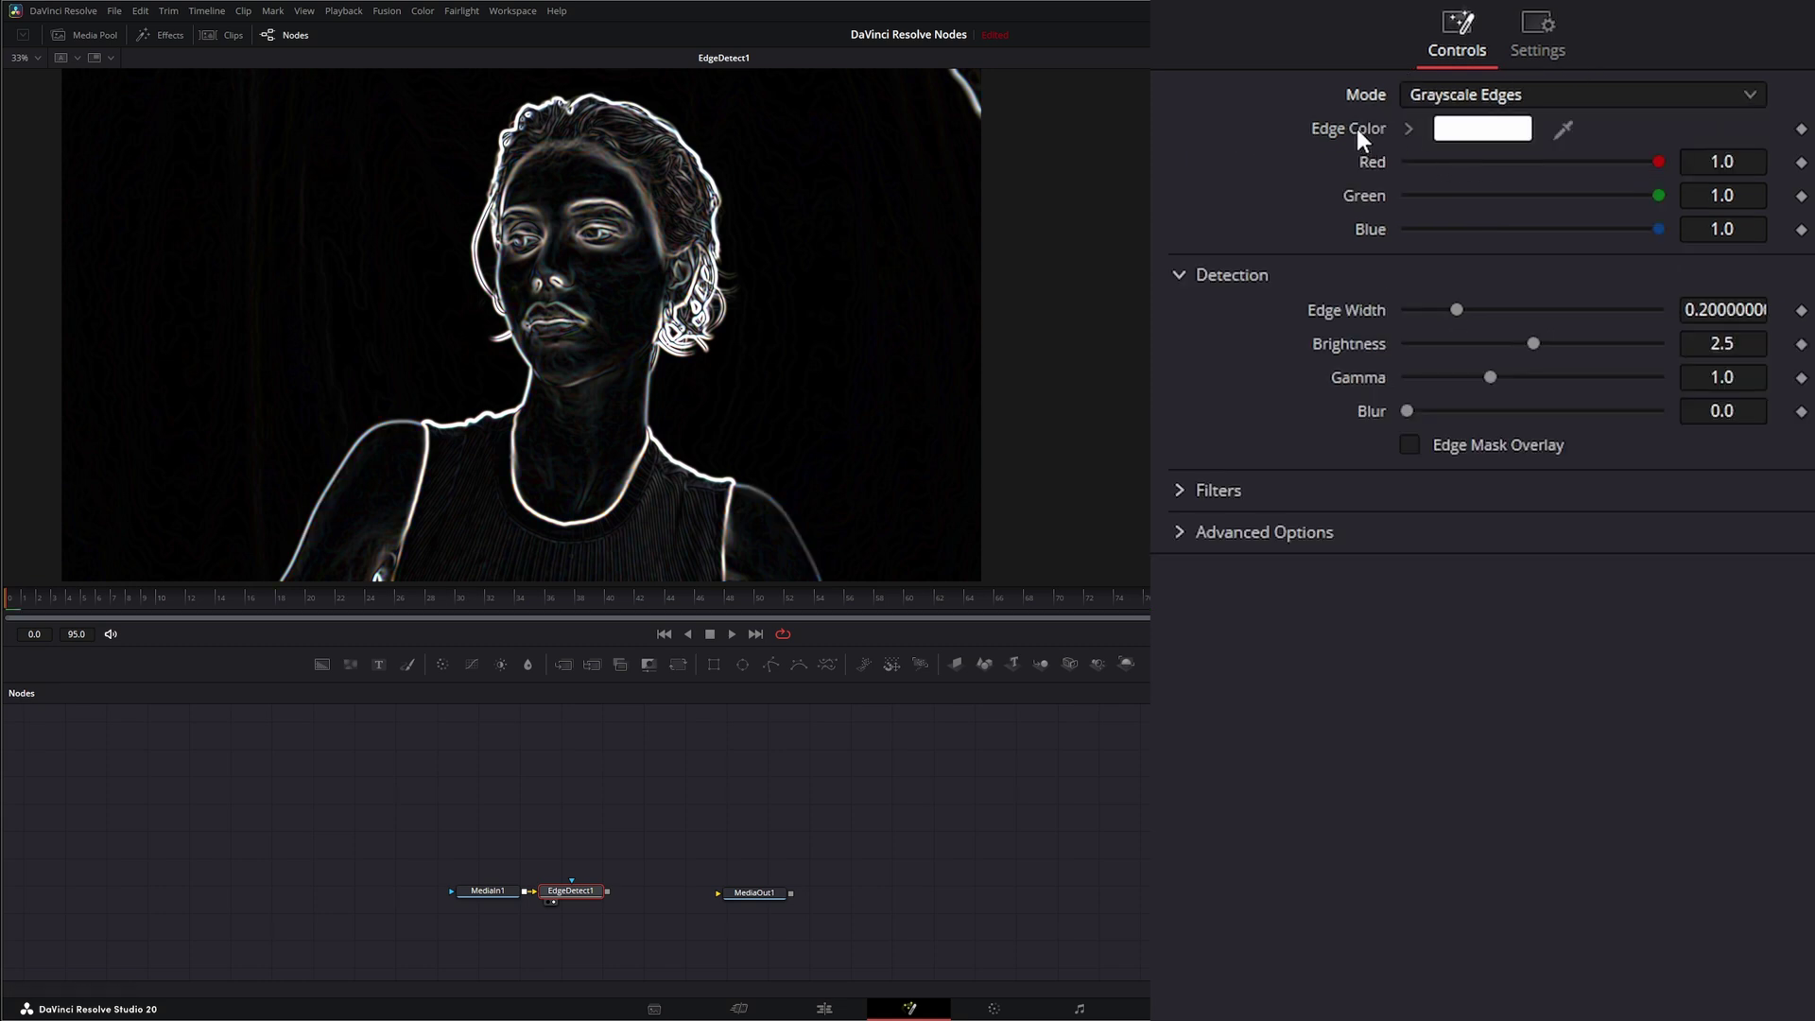
left_click(1437, 94)
left_click(1437, 126)
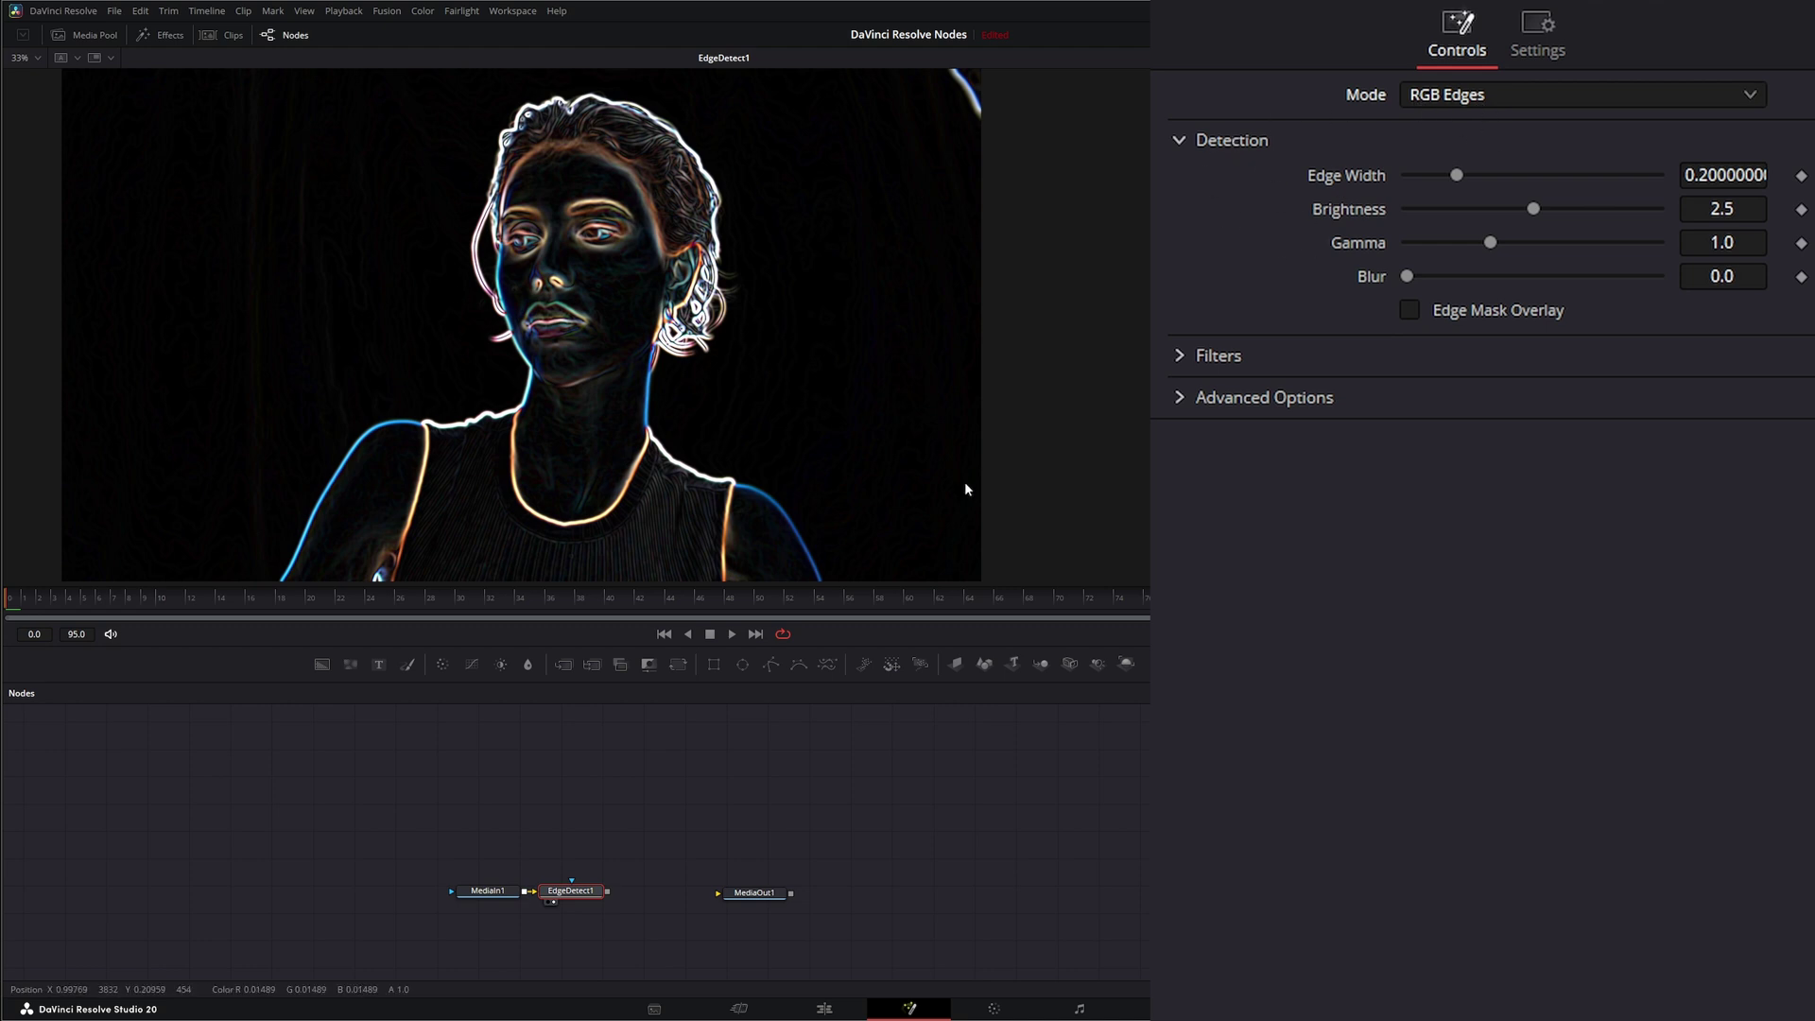
left_click(1443, 94)
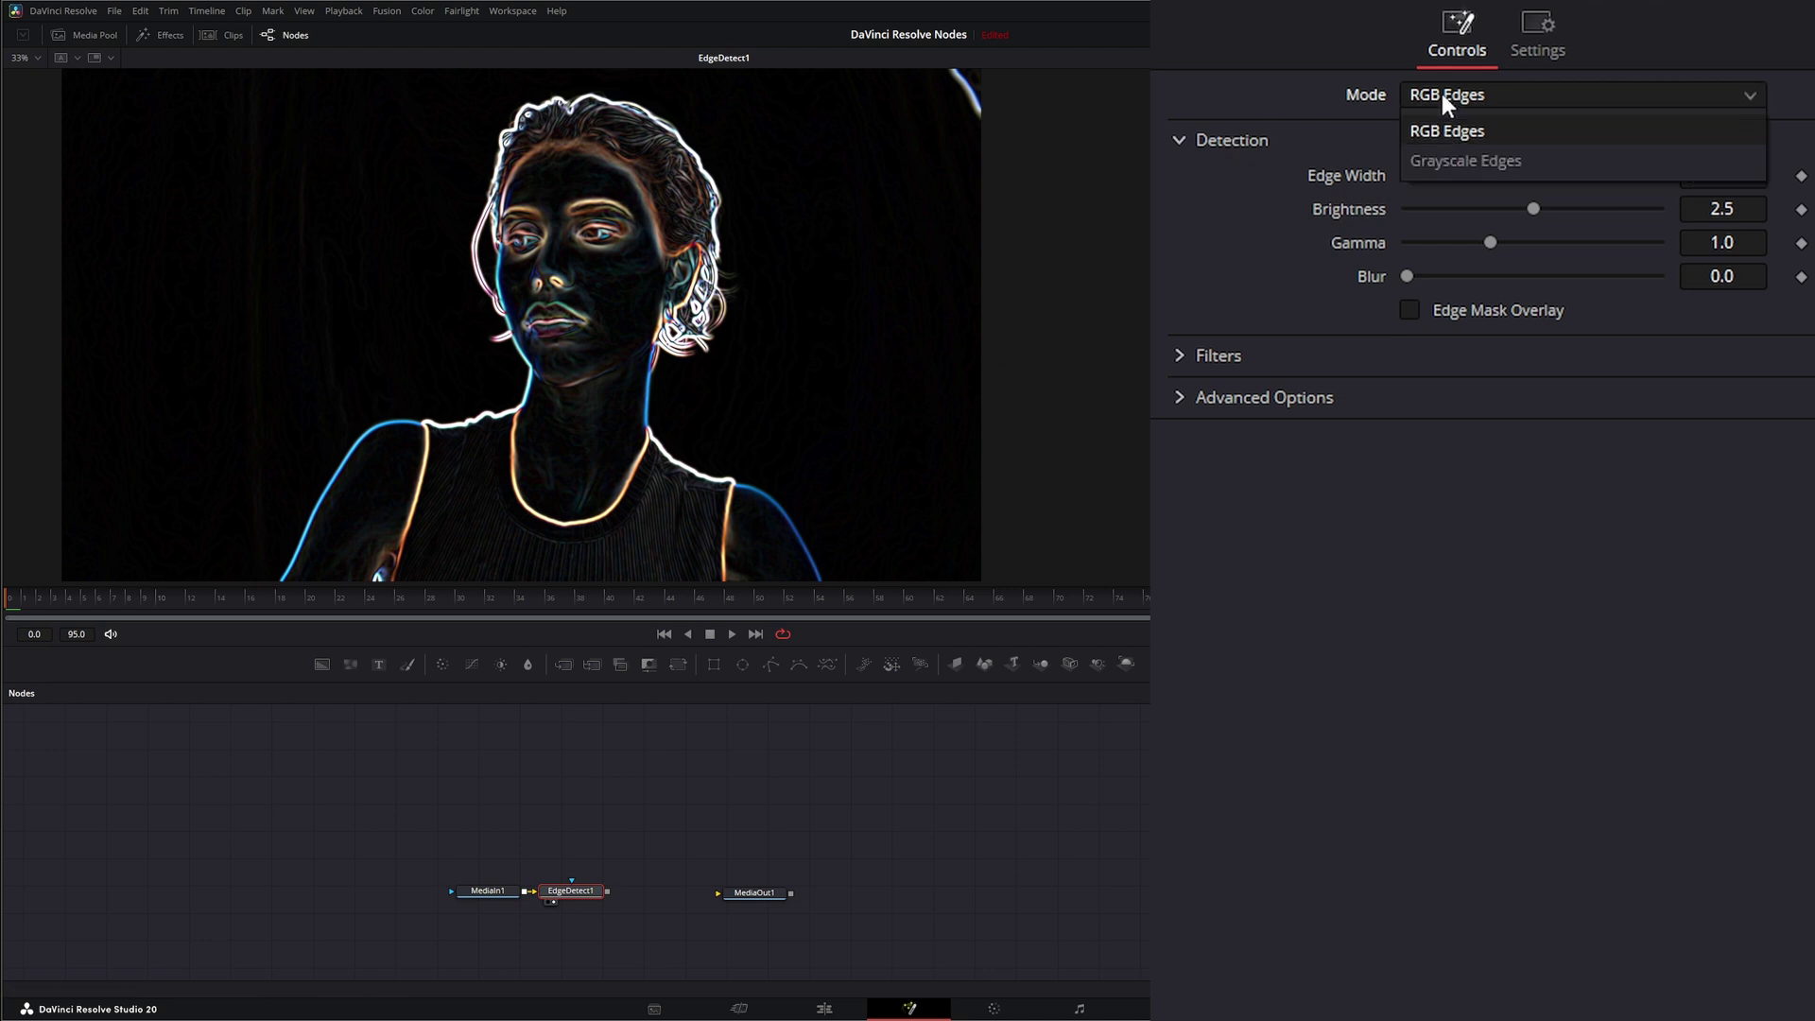
left_click(1492, 161)
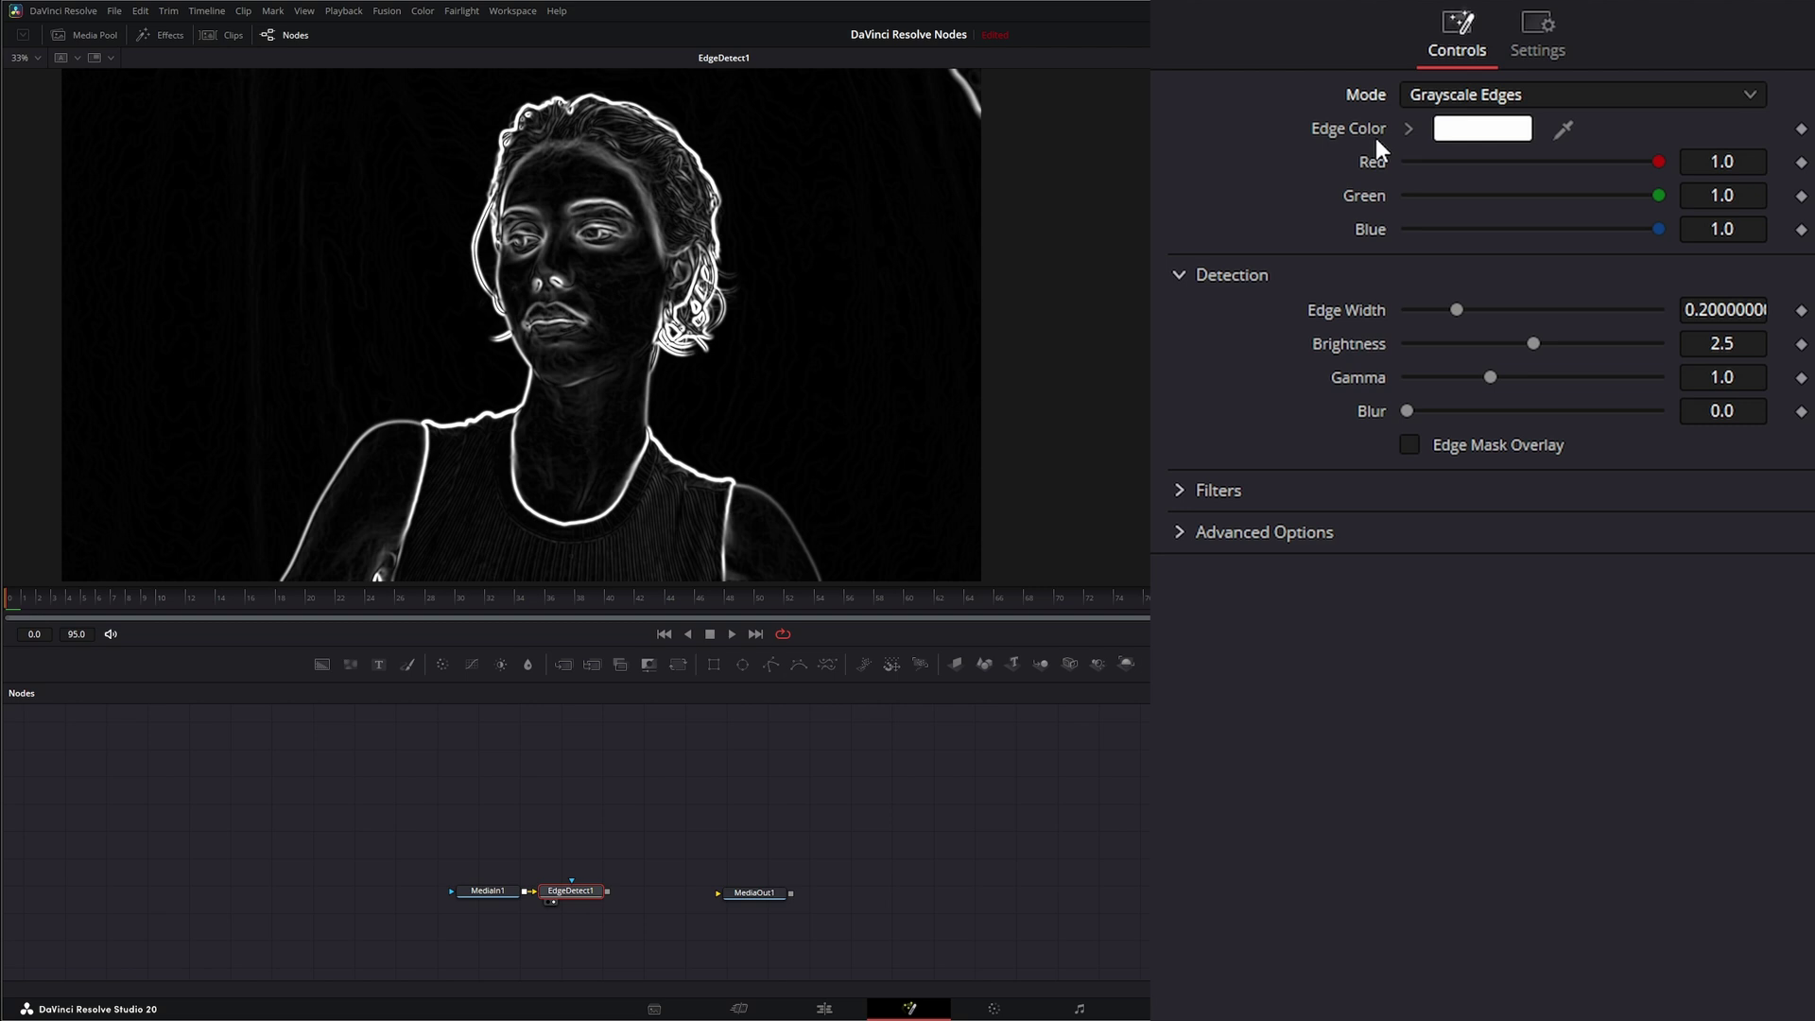
left_click(1508, 131)
left_click(944, 422)
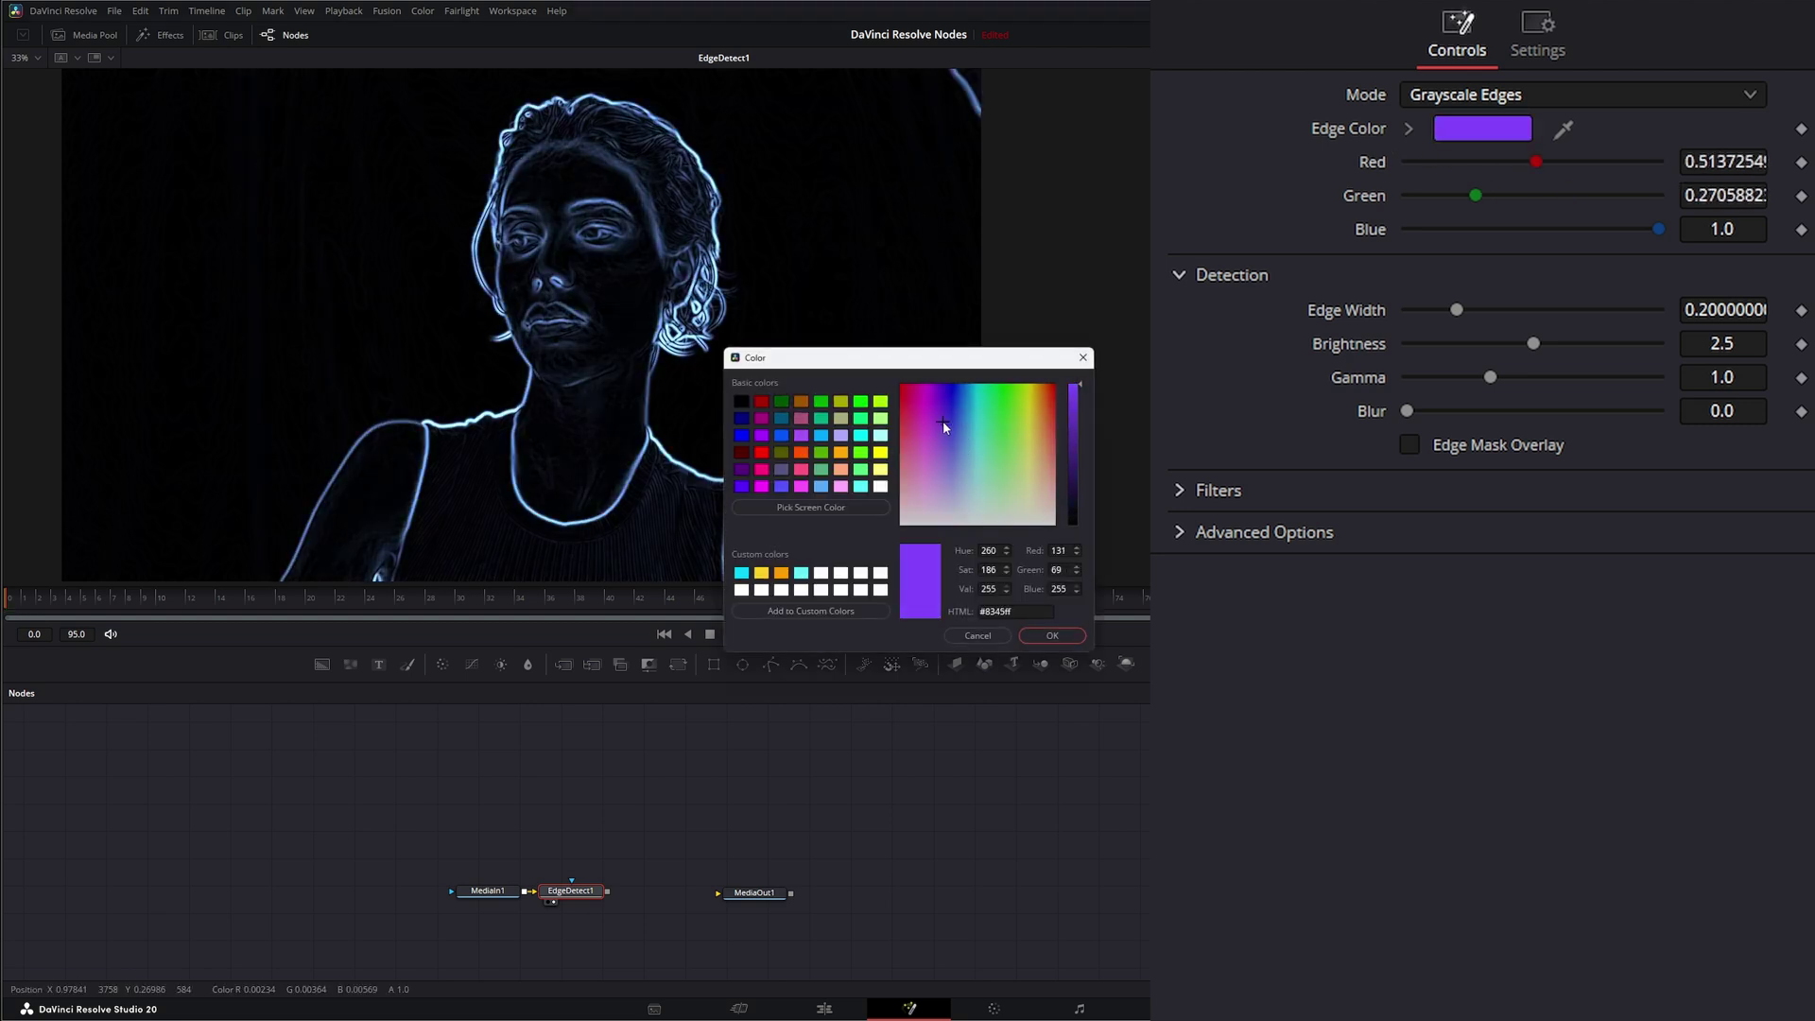
left_click_drag(943, 422, 973, 397)
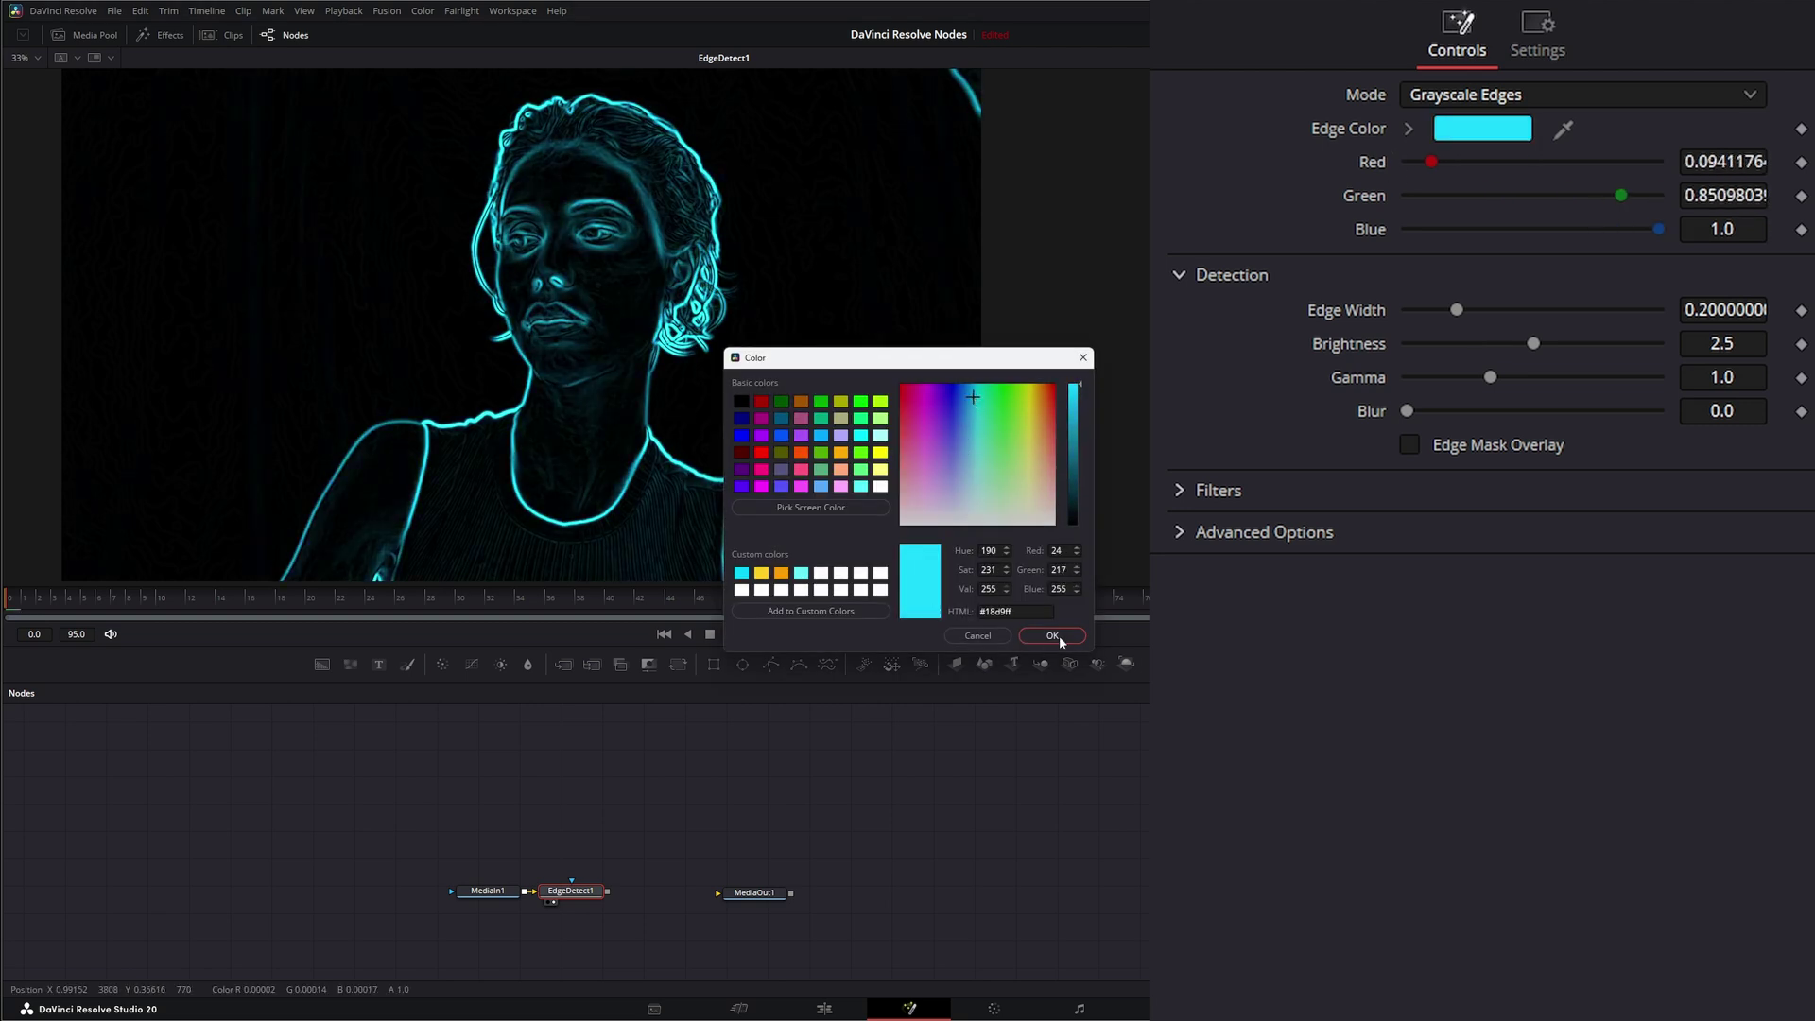
left_click(979, 636)
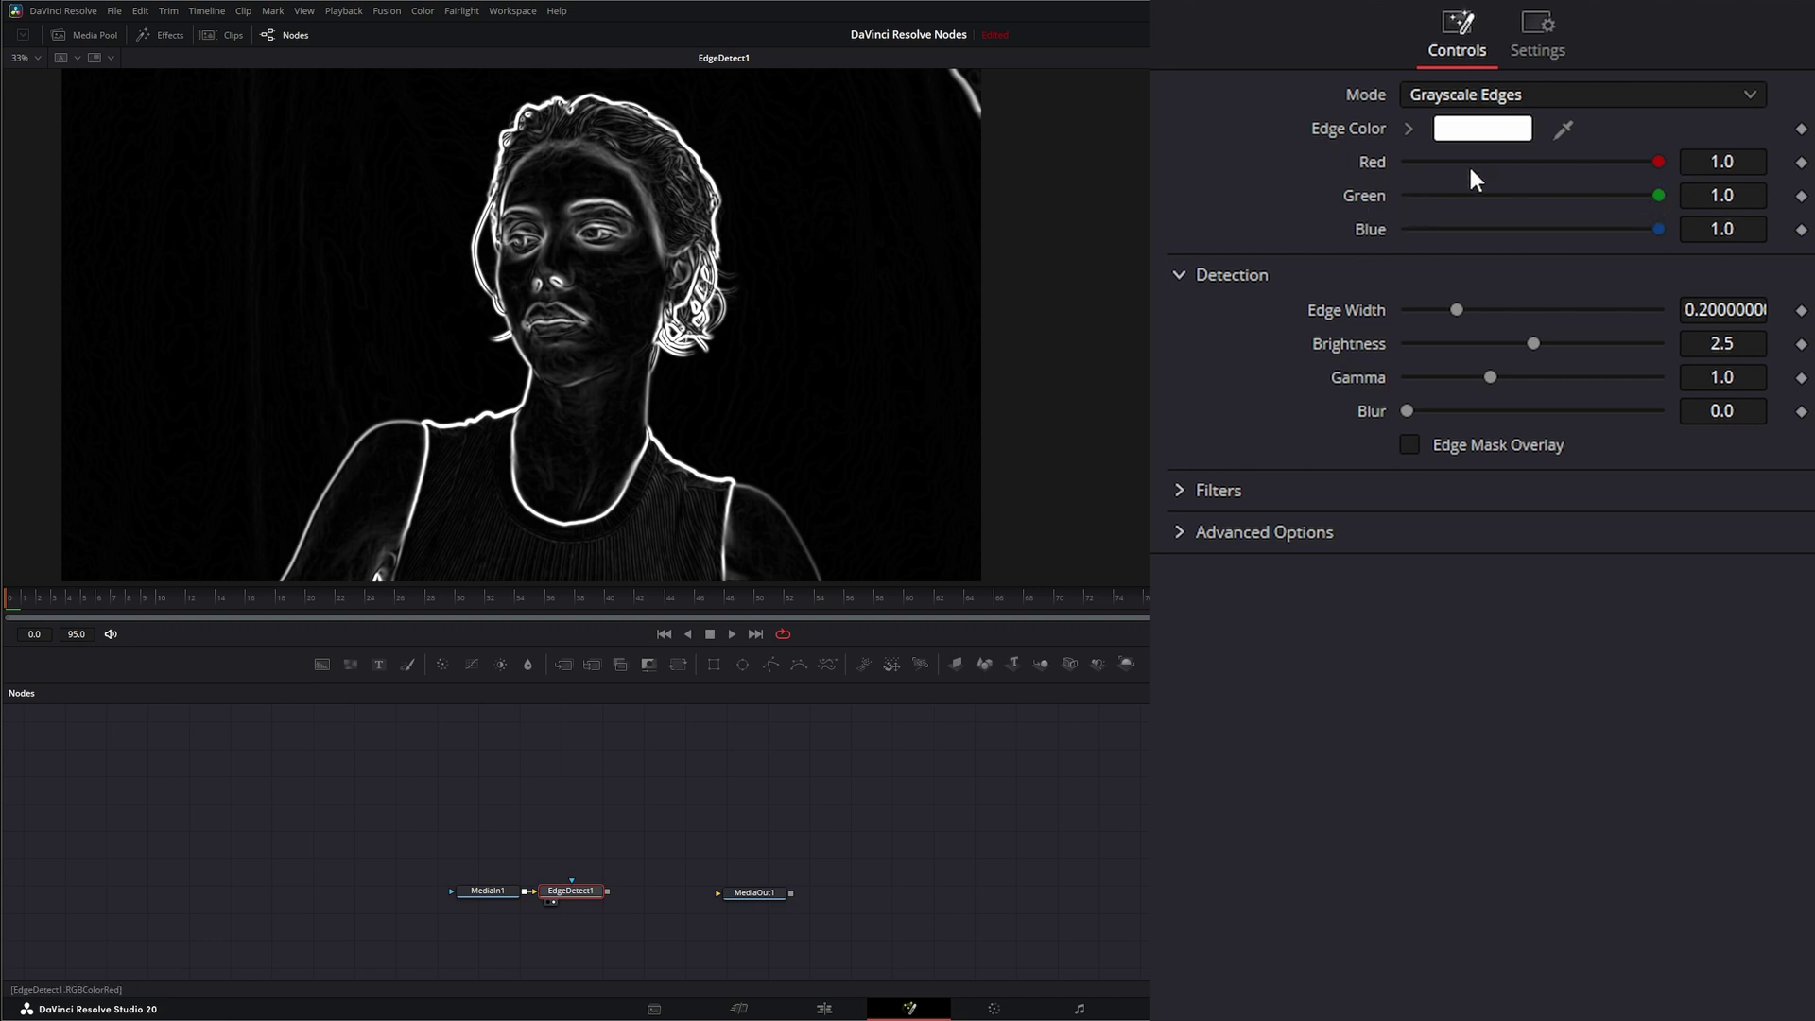
left_click(1466, 95)
left_click(1423, 131)
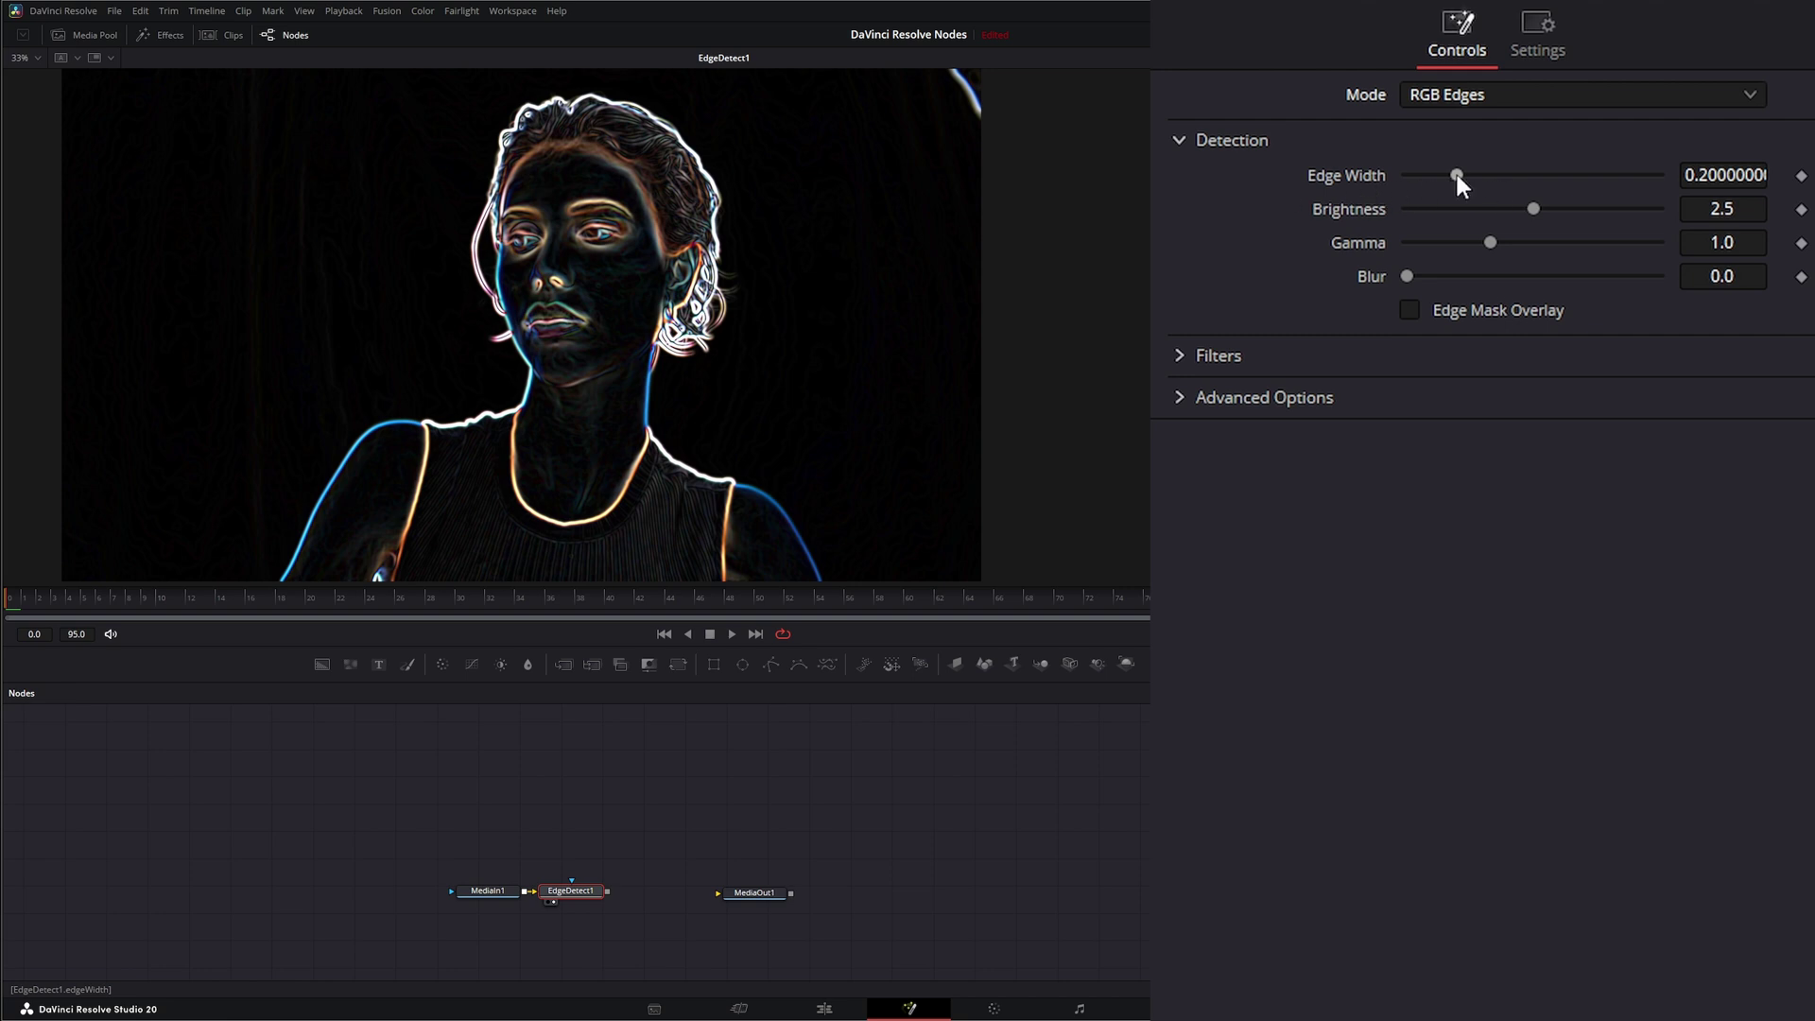
Step: Set Edge Width 0.102, Brightness 2.647, Gamma 1.519 and Blur 0.064, checking with the edge overlay
mouse_move(1456, 174)
left_mouse_down()
mouse_move(1426, 167)
mouse_move(1552, 174)
mouse_move(1434, 174)
left_mouse_up()
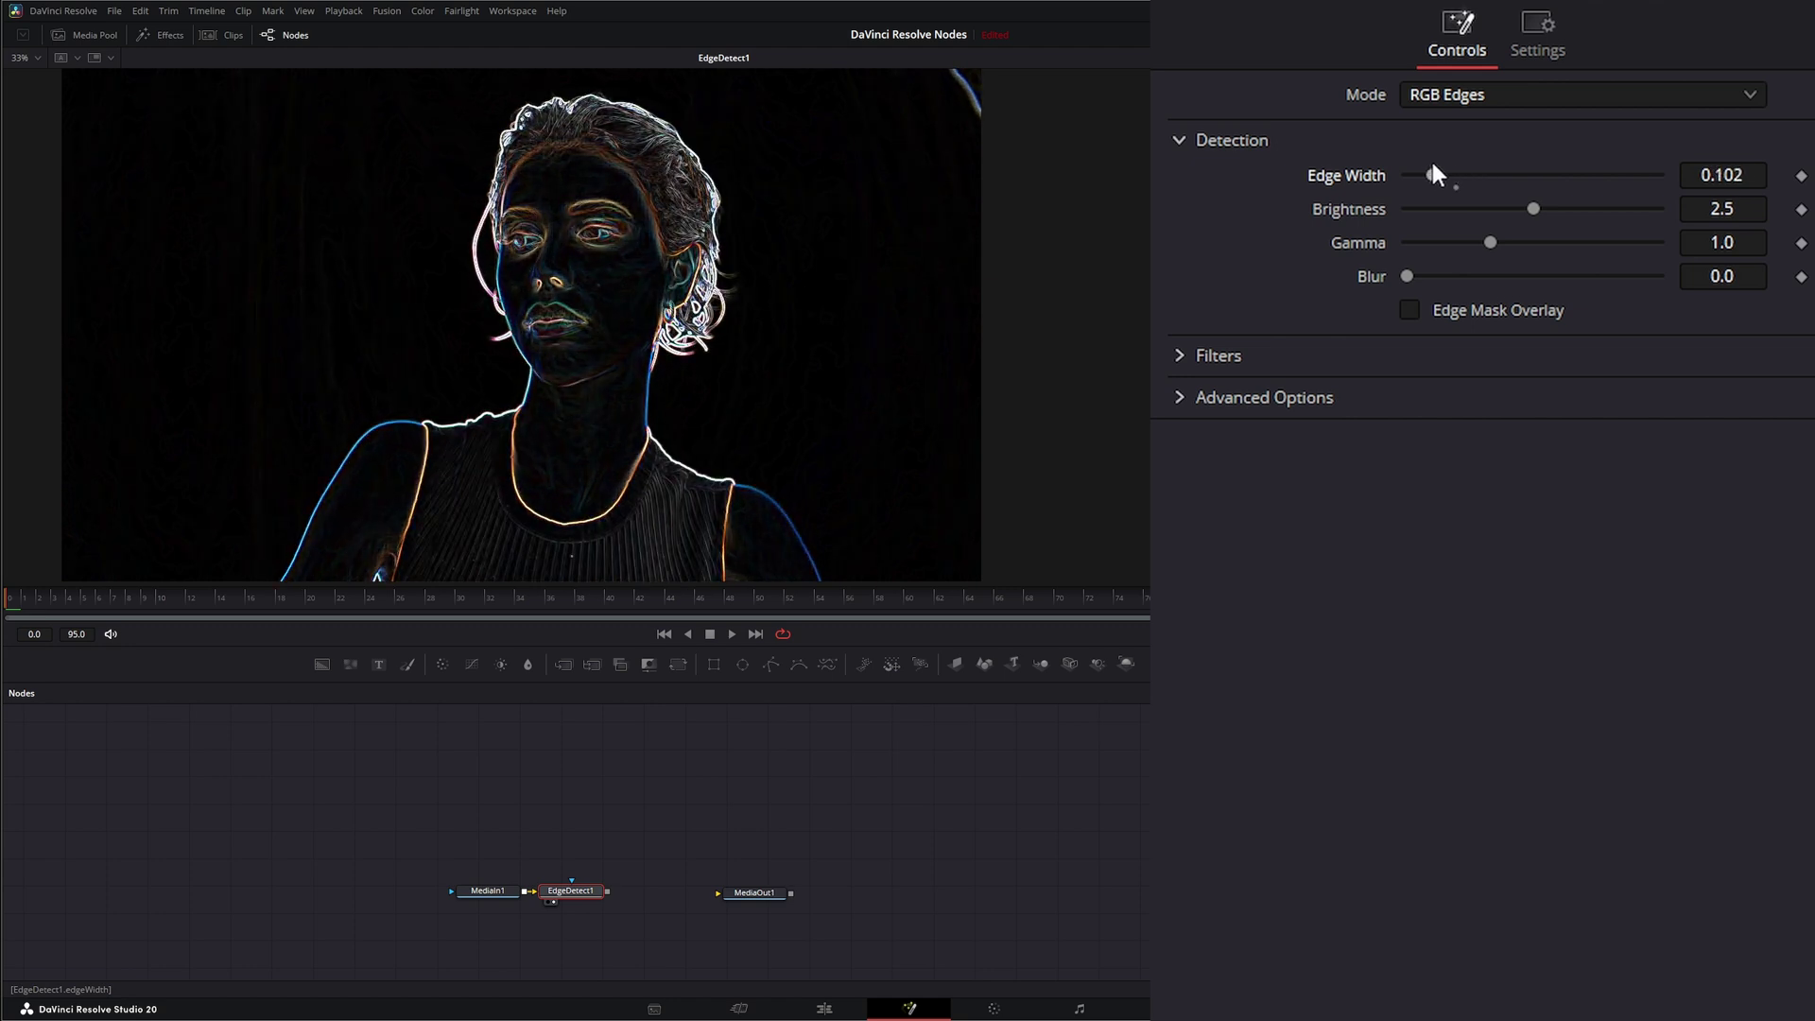
left_click_drag(1533, 209, 1443, 266)
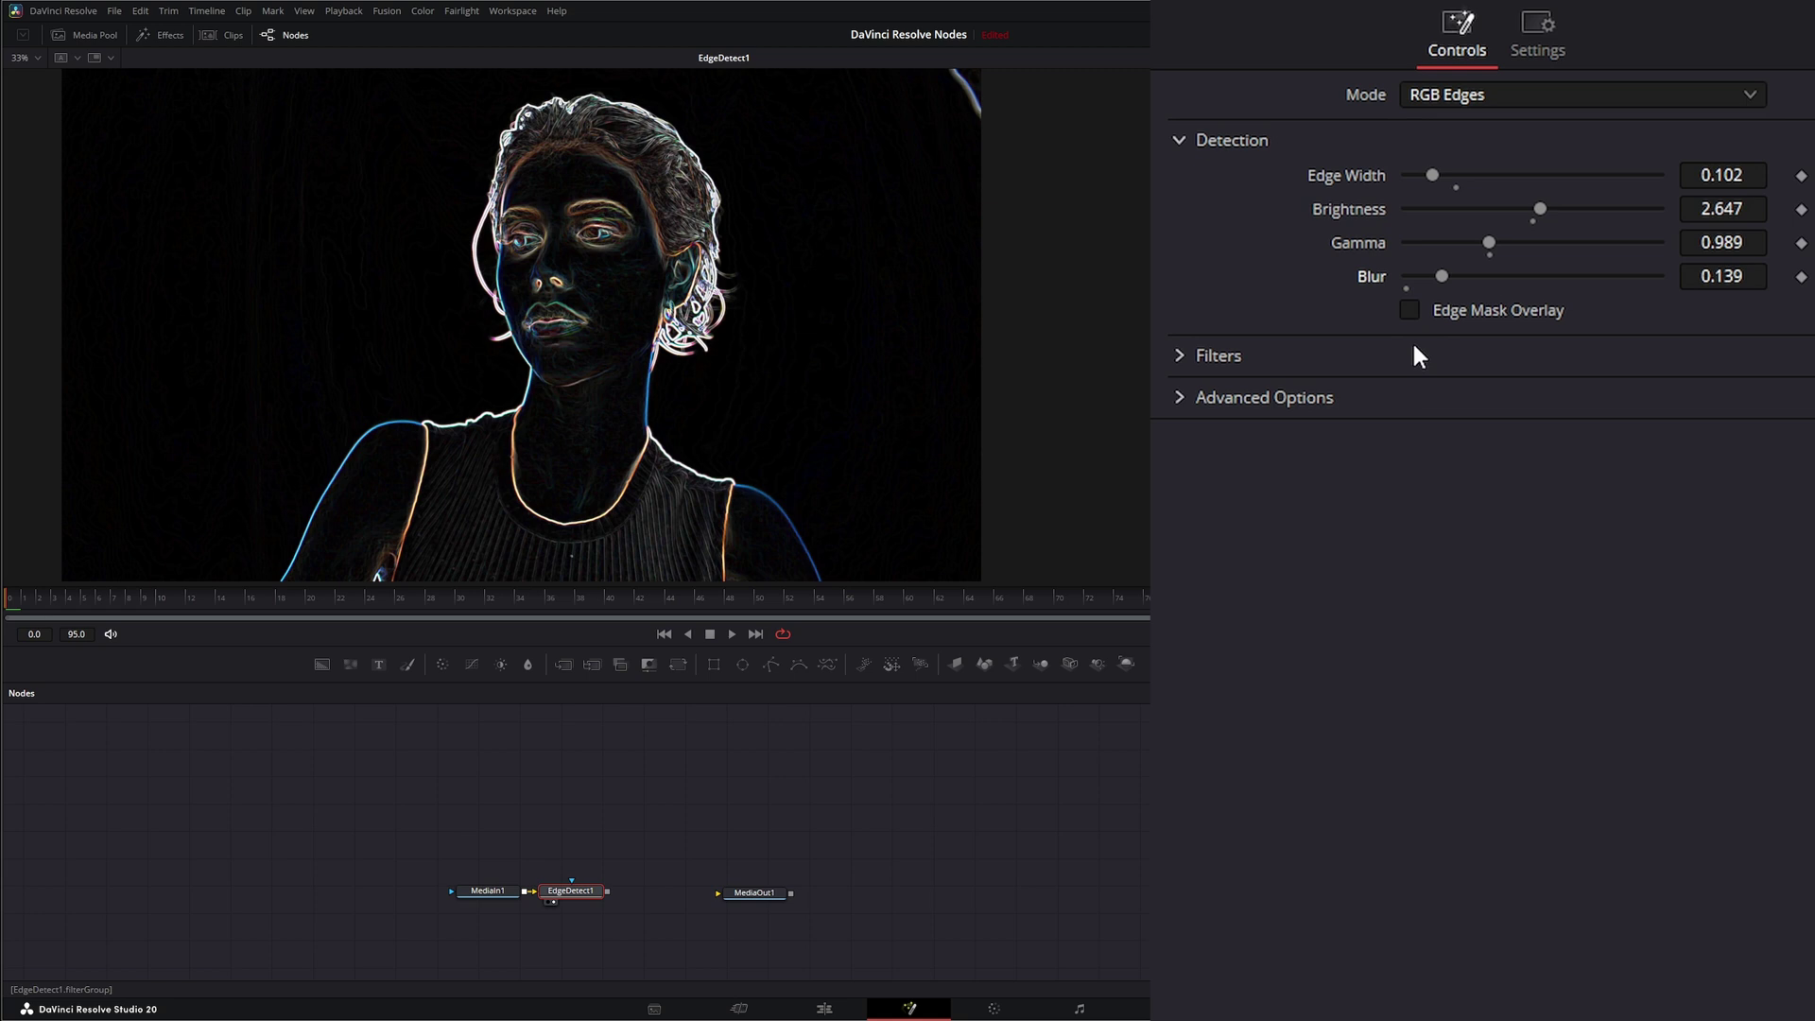
left_click(1410, 311)
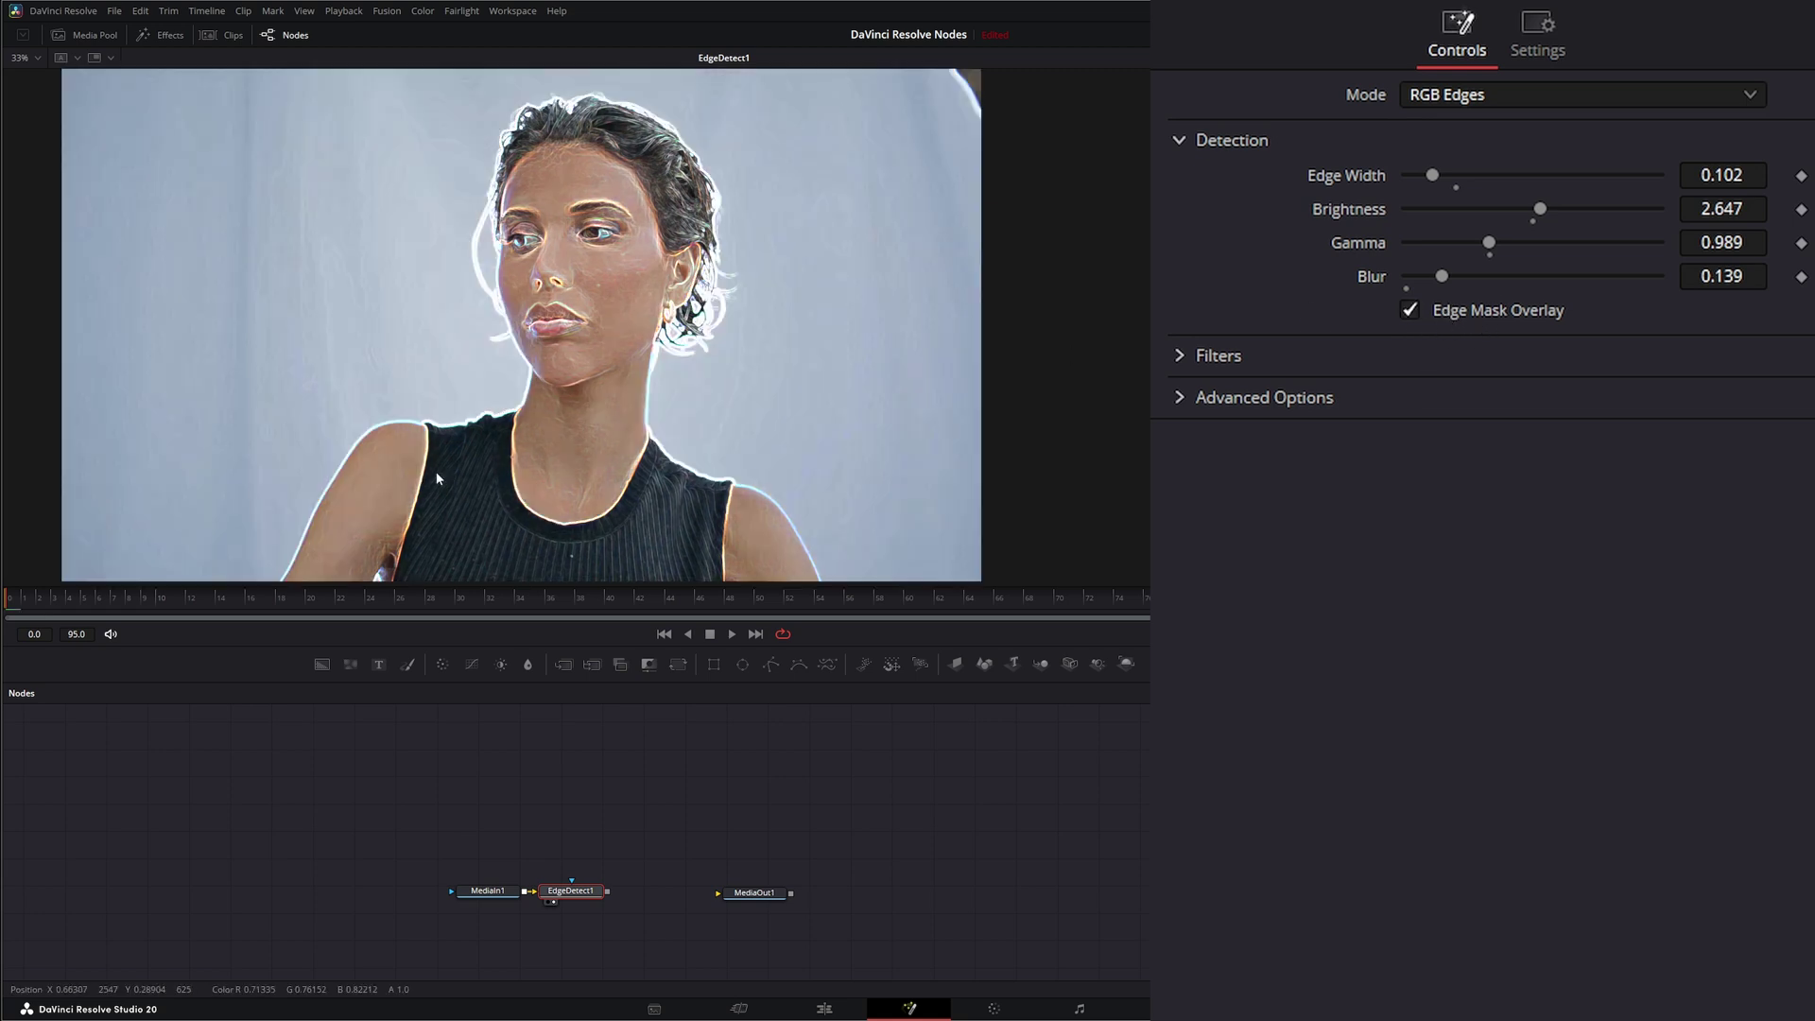
left_click_drag(1442, 276, 1577, 242)
left_click(1409, 311)
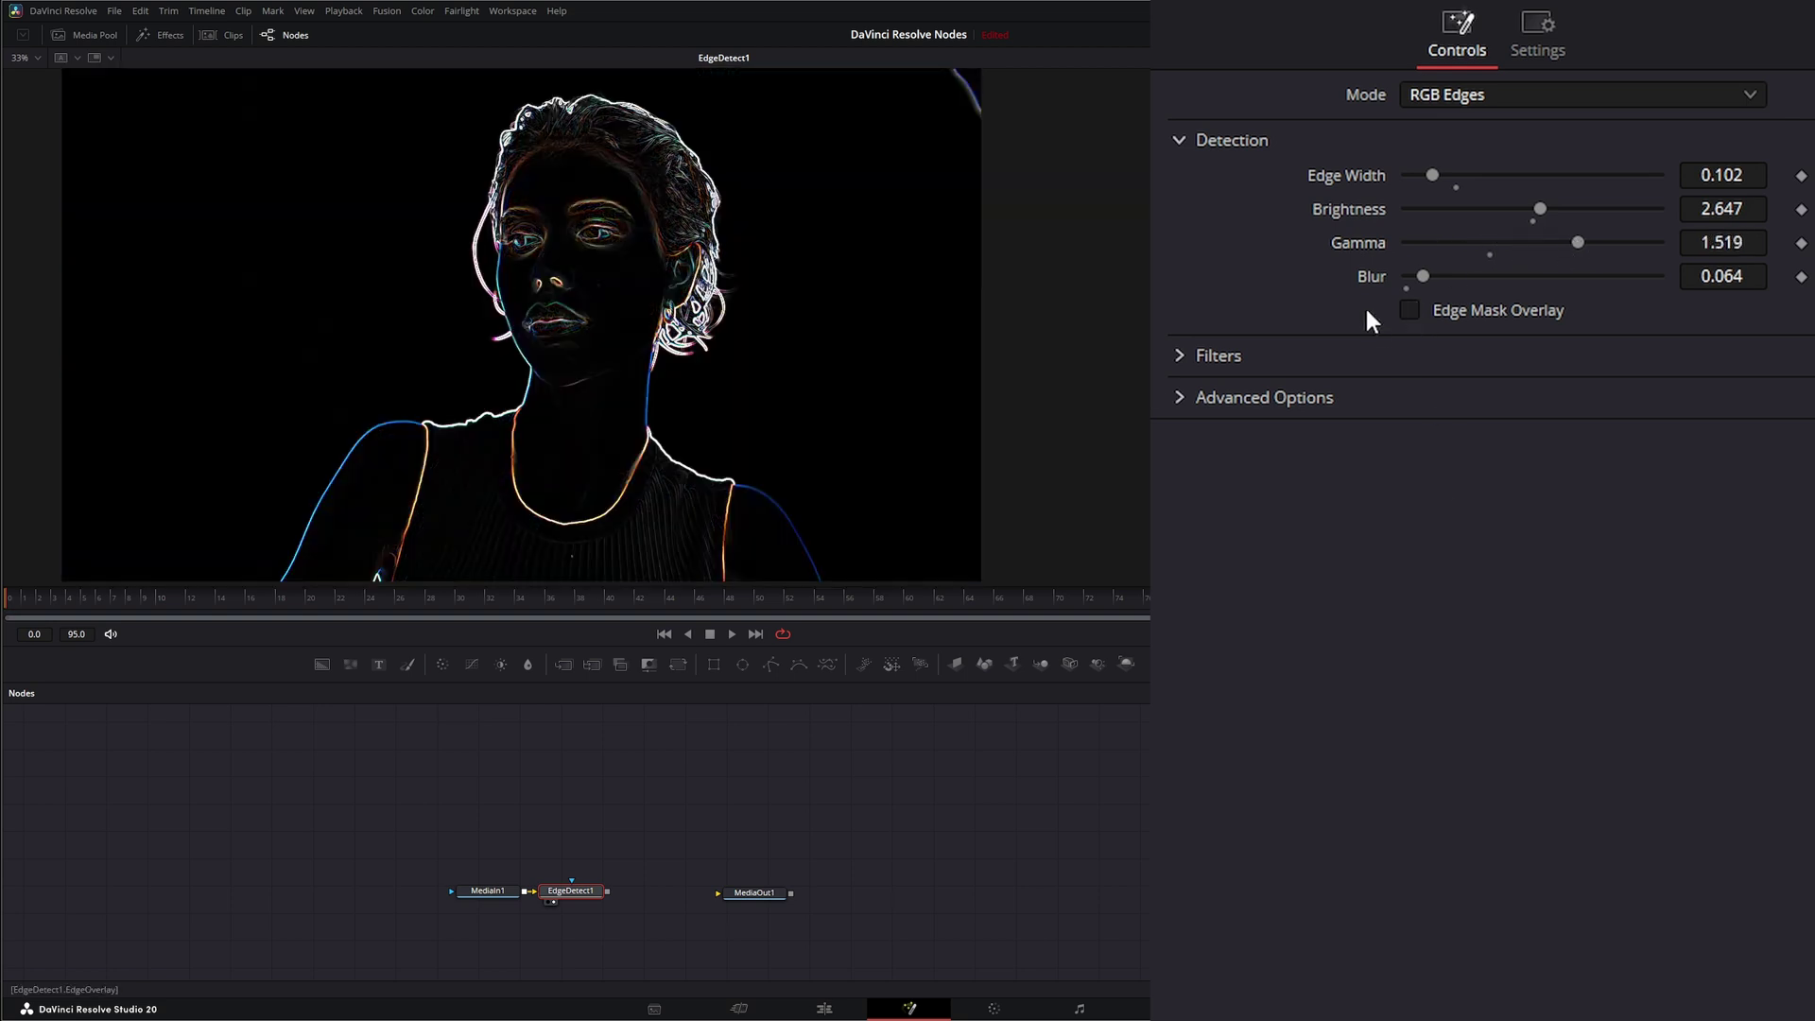
left_click(1178, 357)
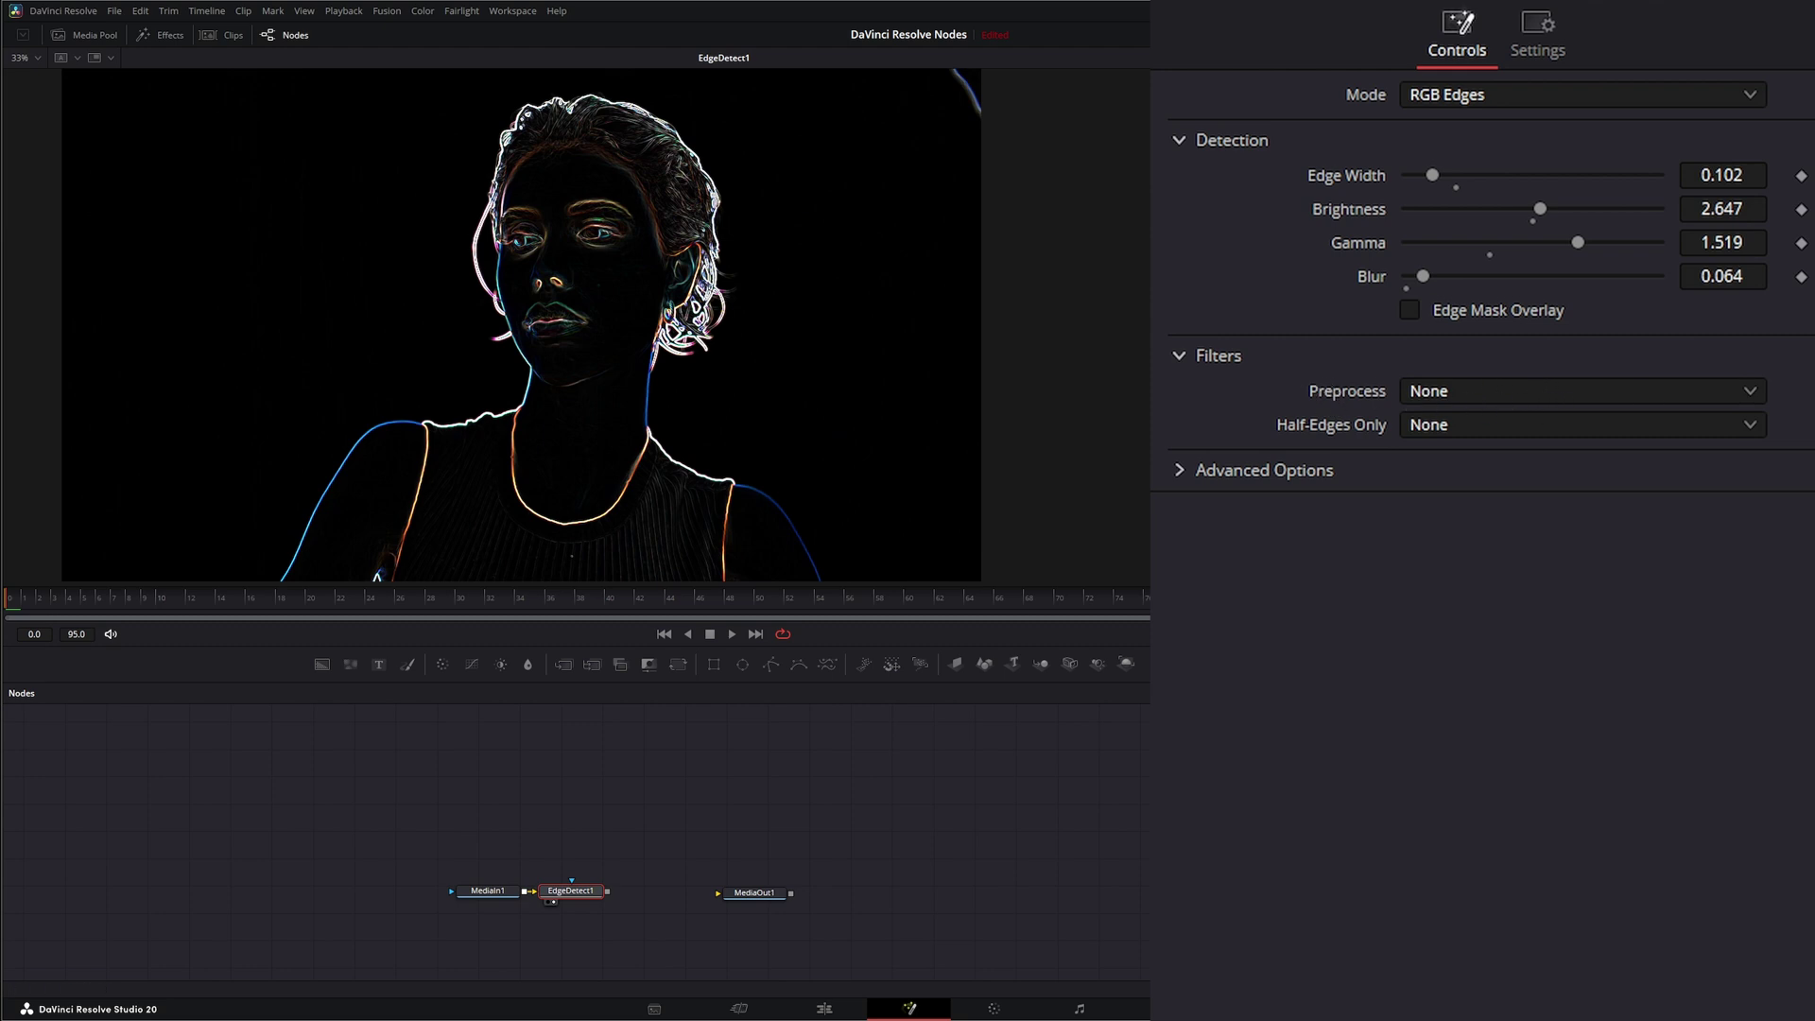
Step: Set Preprocess to Filter and bring the filter Scale to about 0.31
left_click(1471, 391)
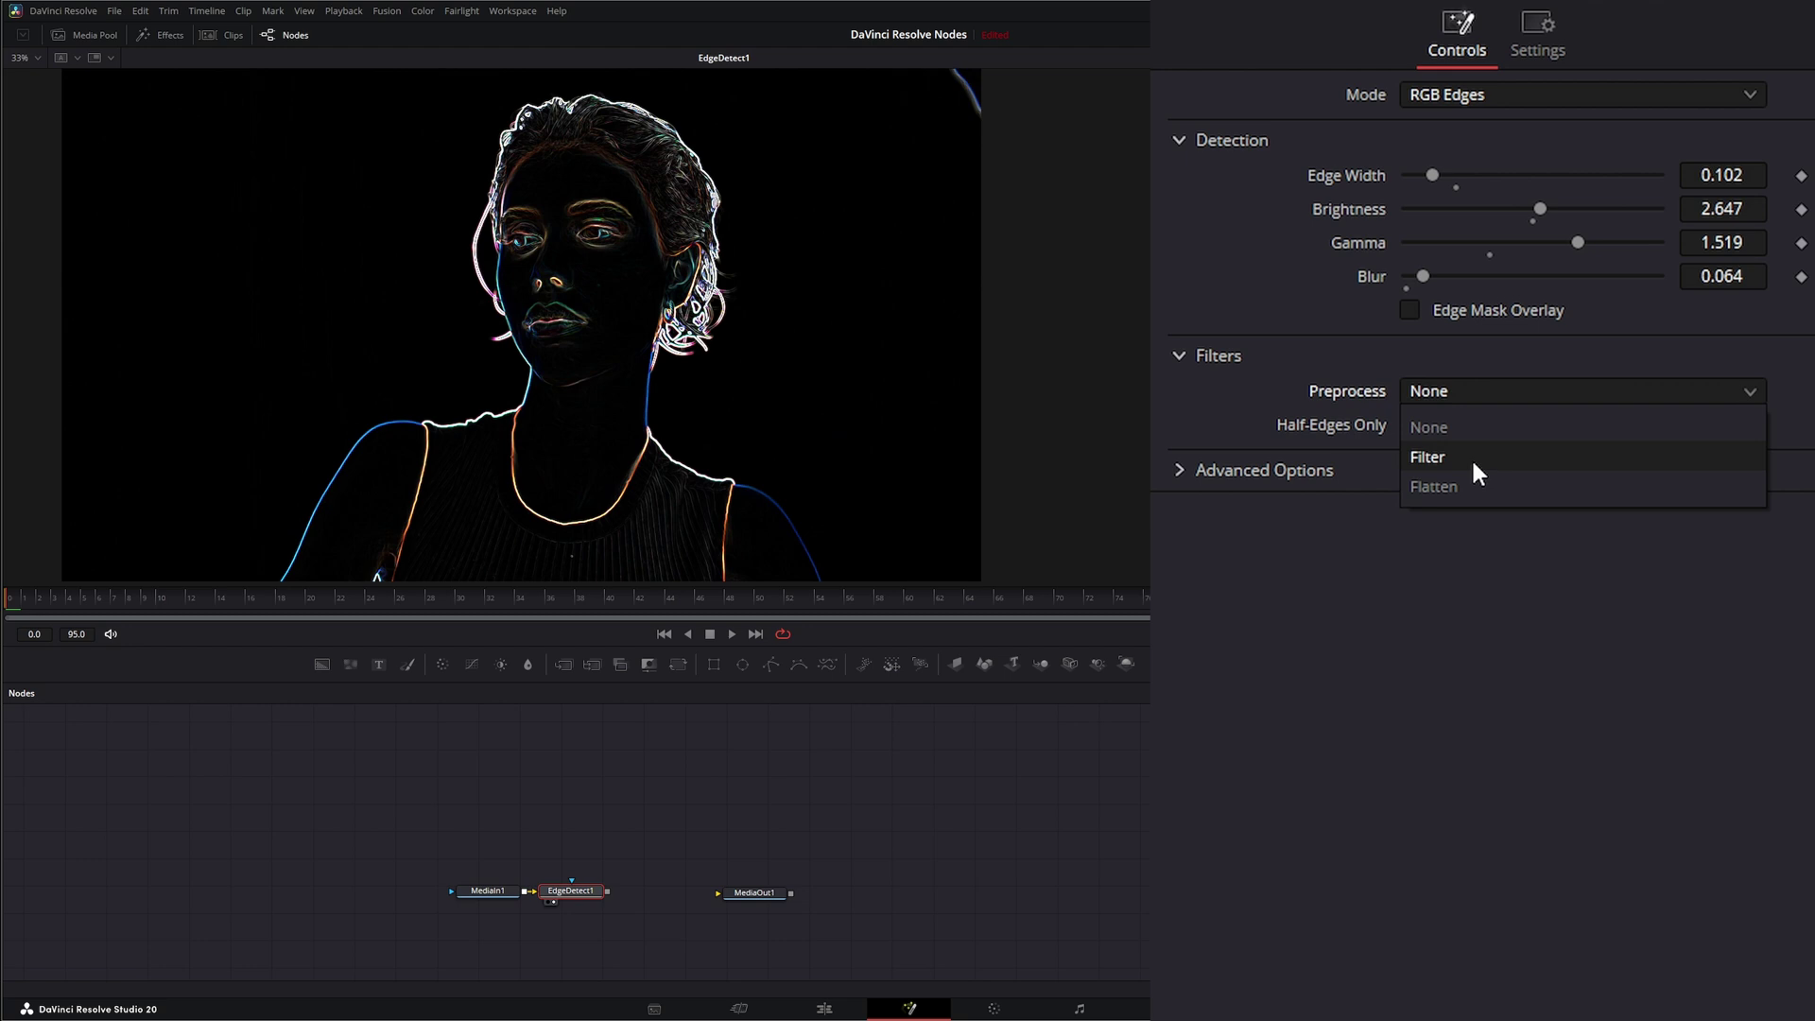
left_click(1465, 457)
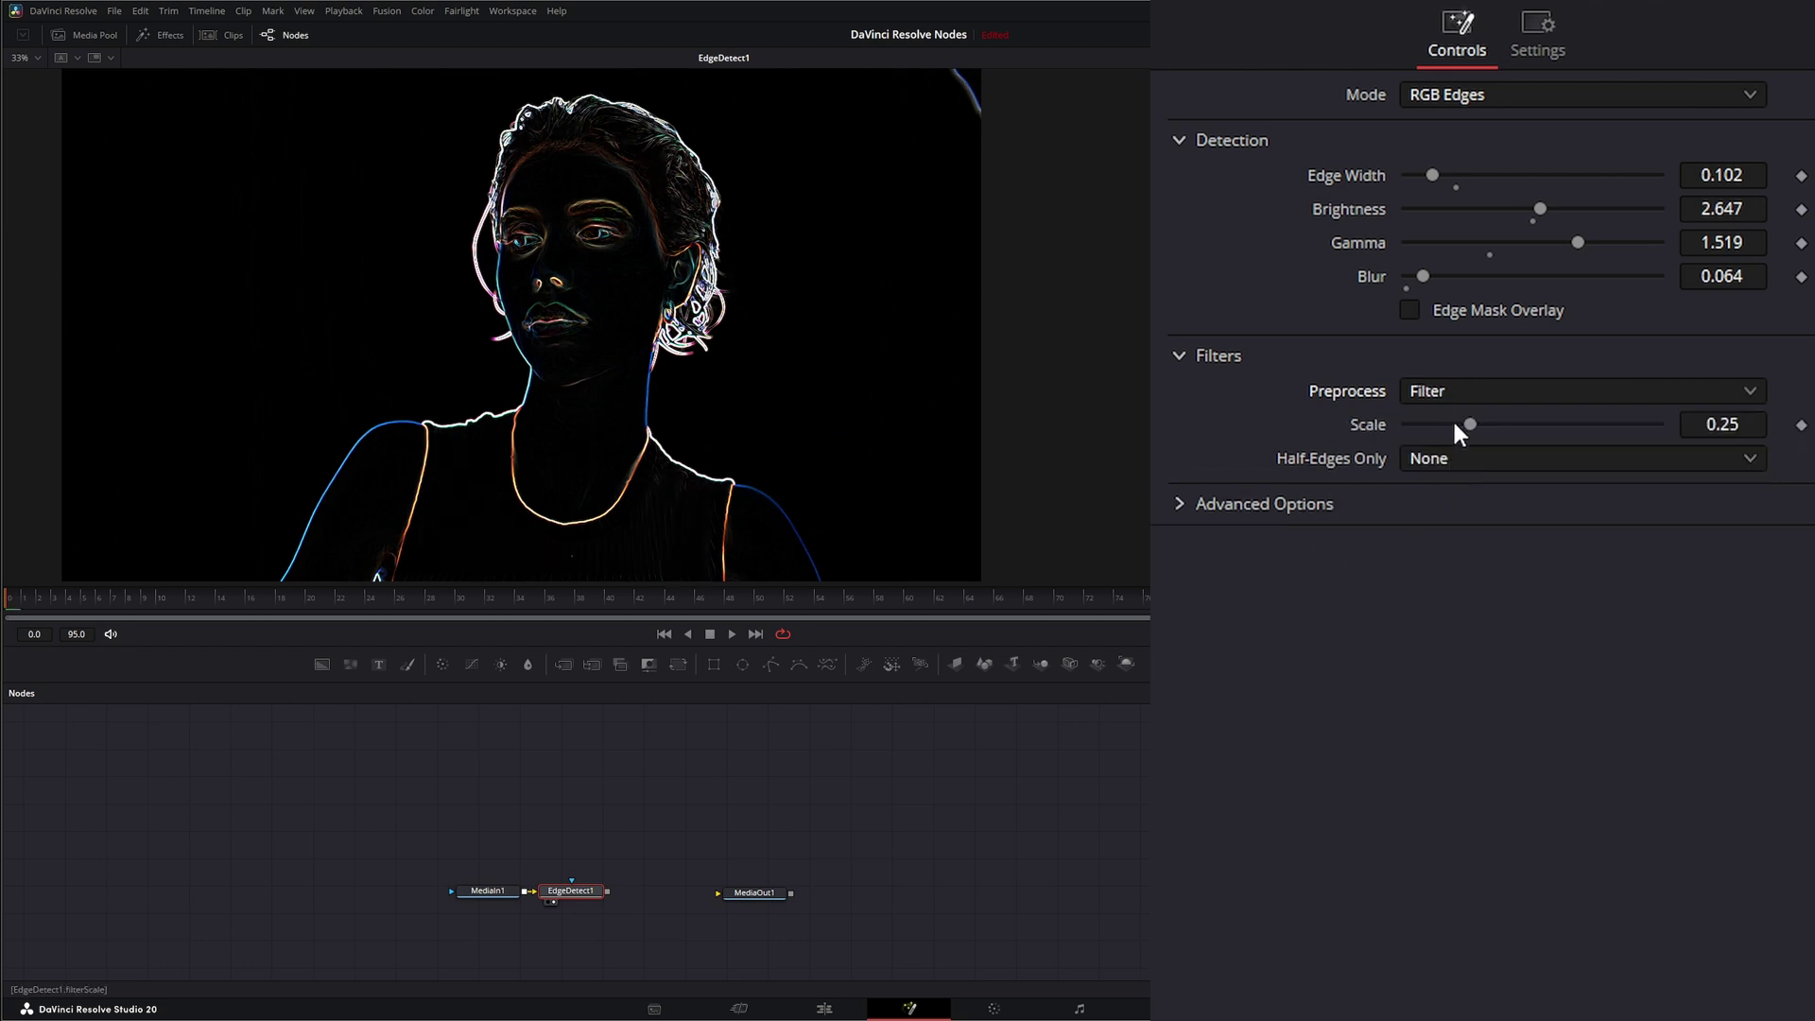
left_click_drag(1470, 424, 1539, 425)
scroll(722, 513, "up", 8)
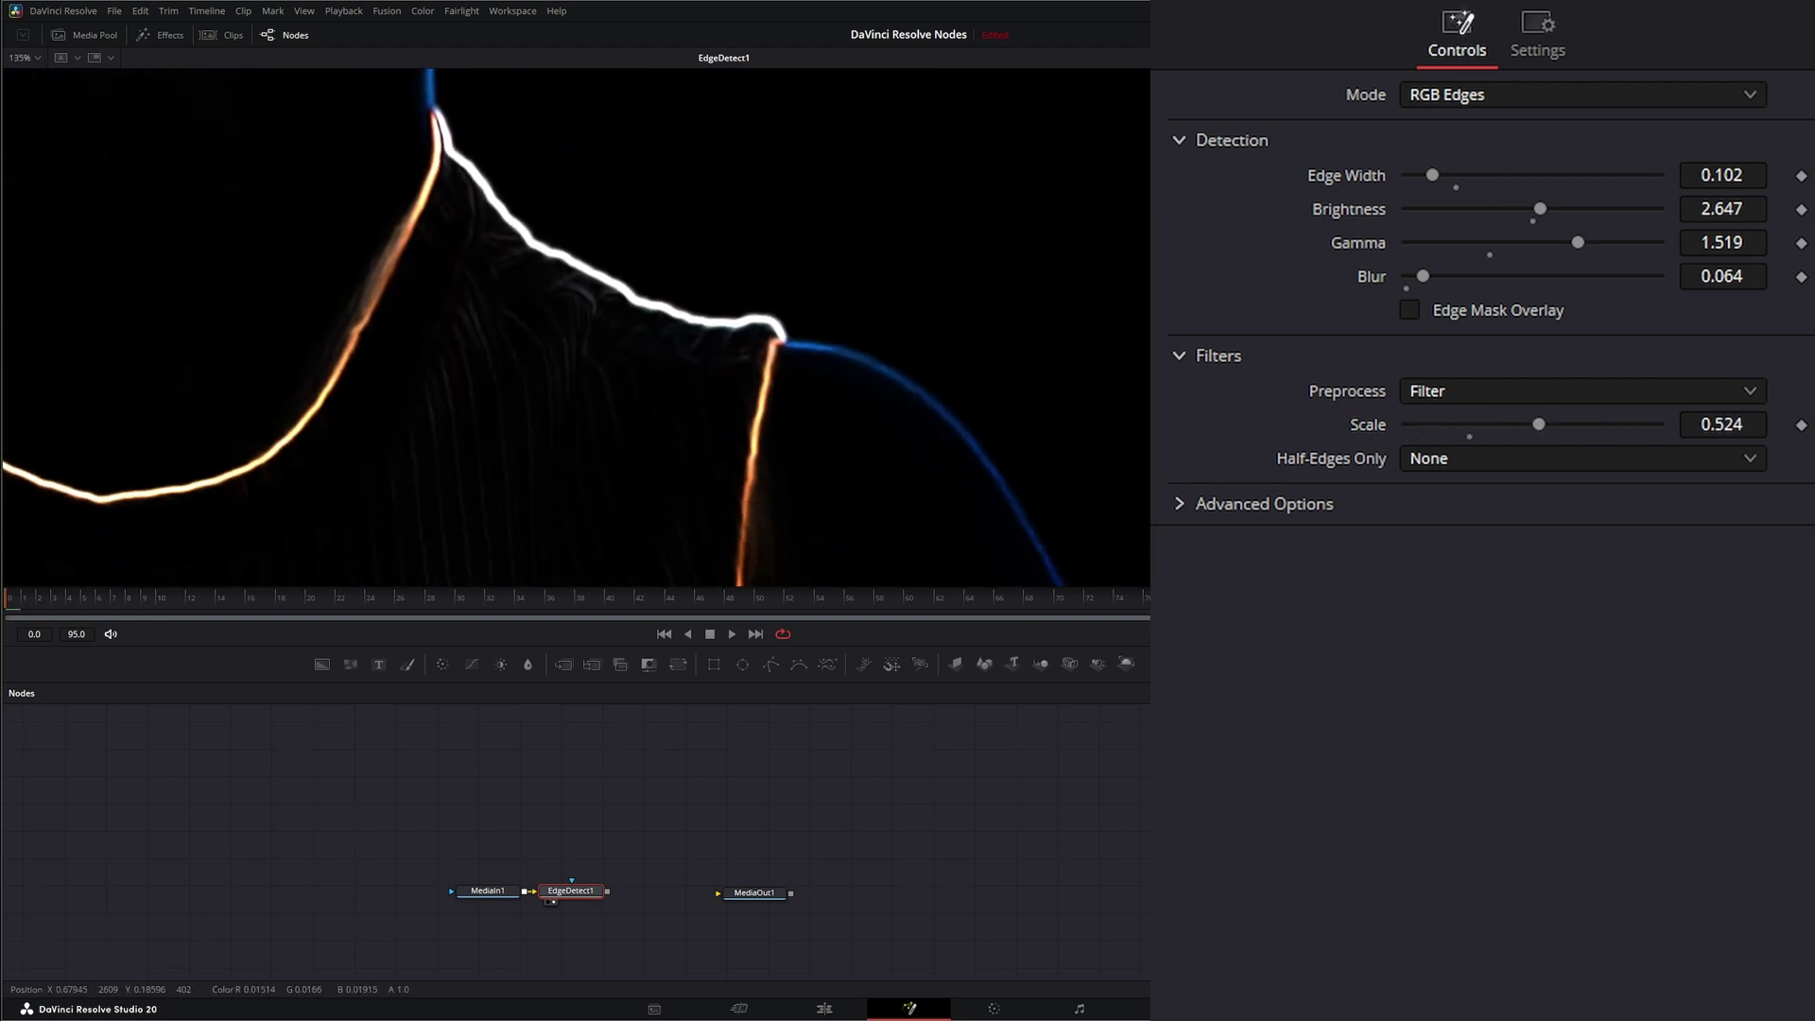
left_click_drag(1539, 424, 1480, 444)
Step: Switch preprocessing to Flatten and lower its Strength to 0.385
left_click(1471, 389)
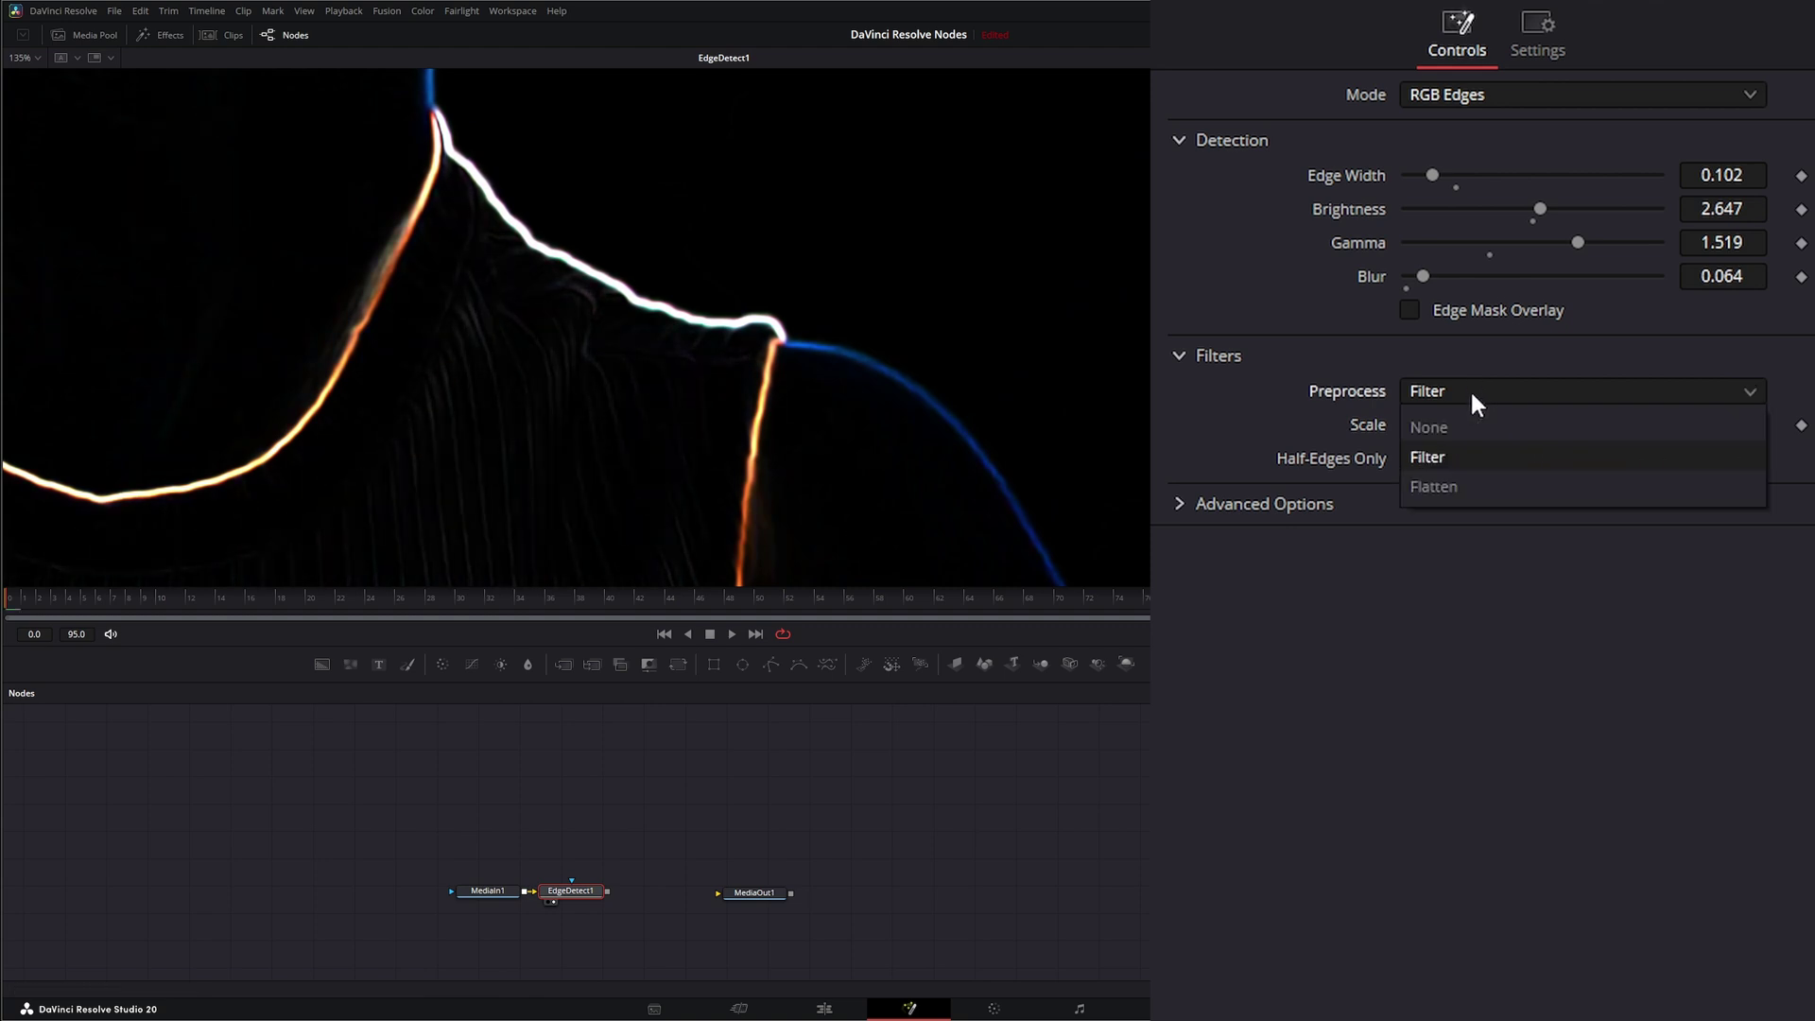
left_click(1475, 488)
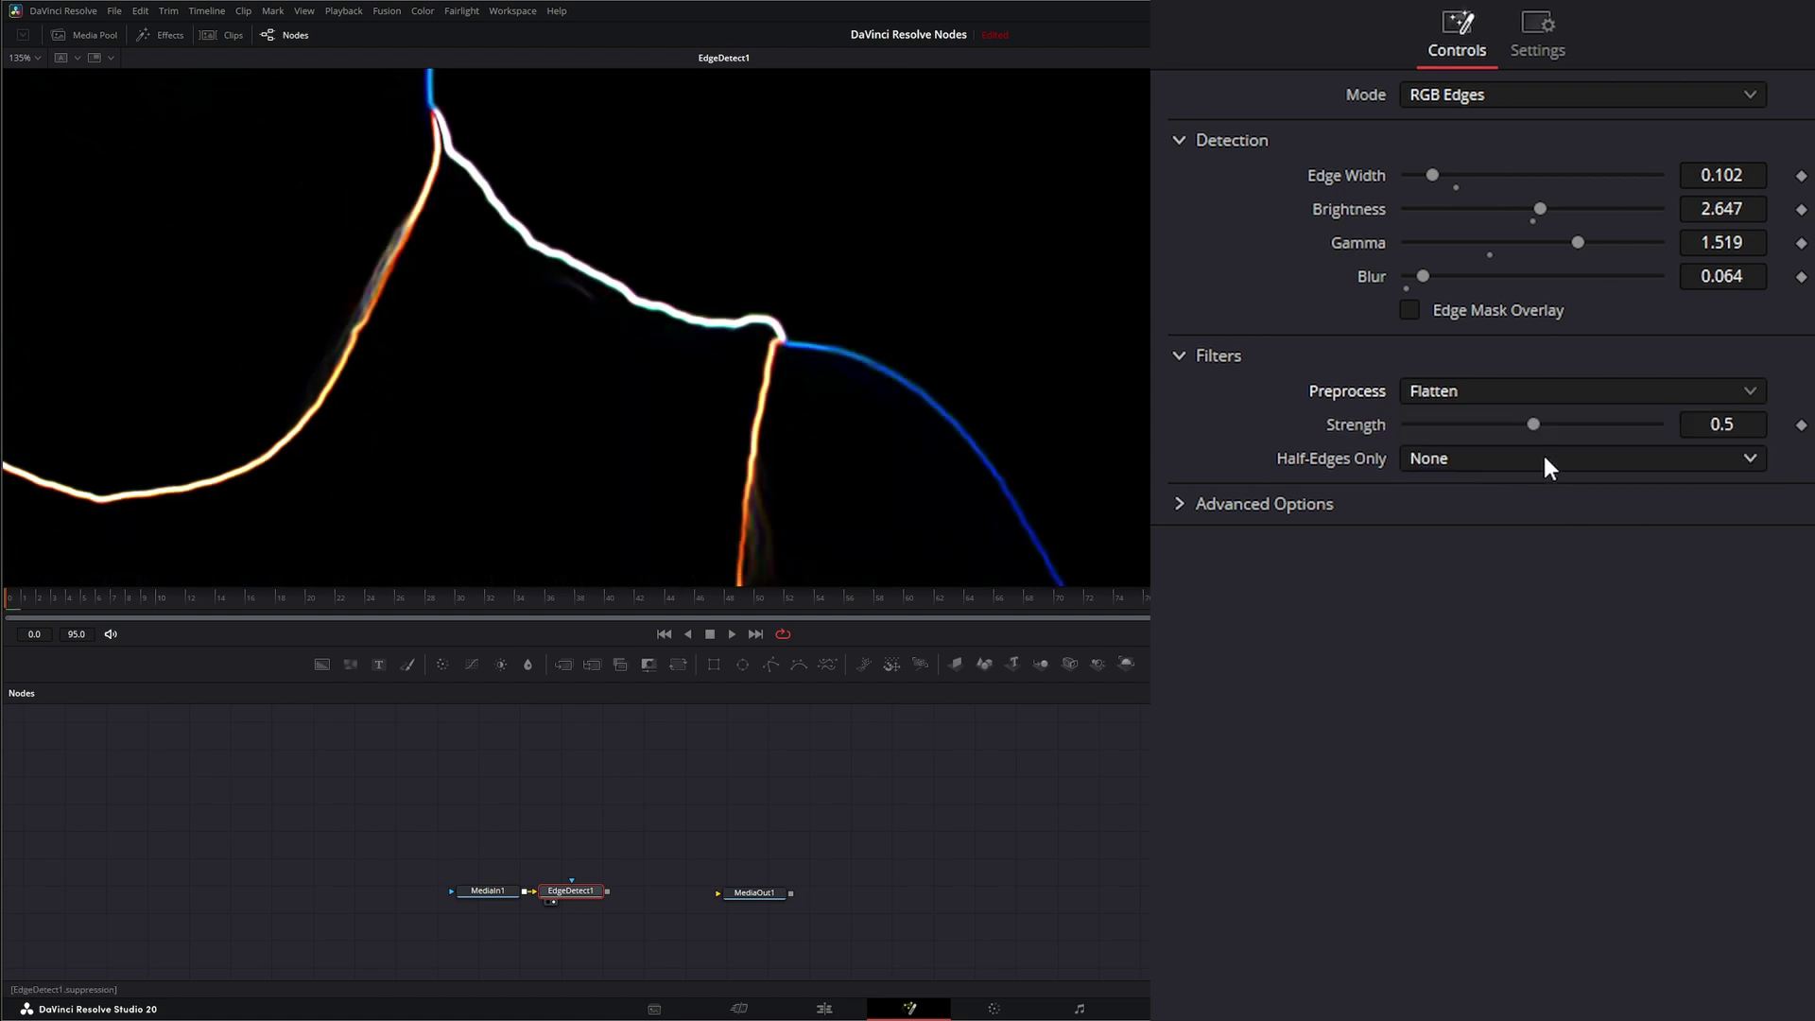
mouse_move(1532, 421)
left_mouse_down()
mouse_move(1418, 433)
mouse_move(1597, 431)
mouse_move(1442, 437)
mouse_move(1505, 433)
left_mouse_up()
Step: Try light- and dark-side half-edges at gains near 28 and 3.65, then reset Half-Edges Only to None
left_click(1440, 457)
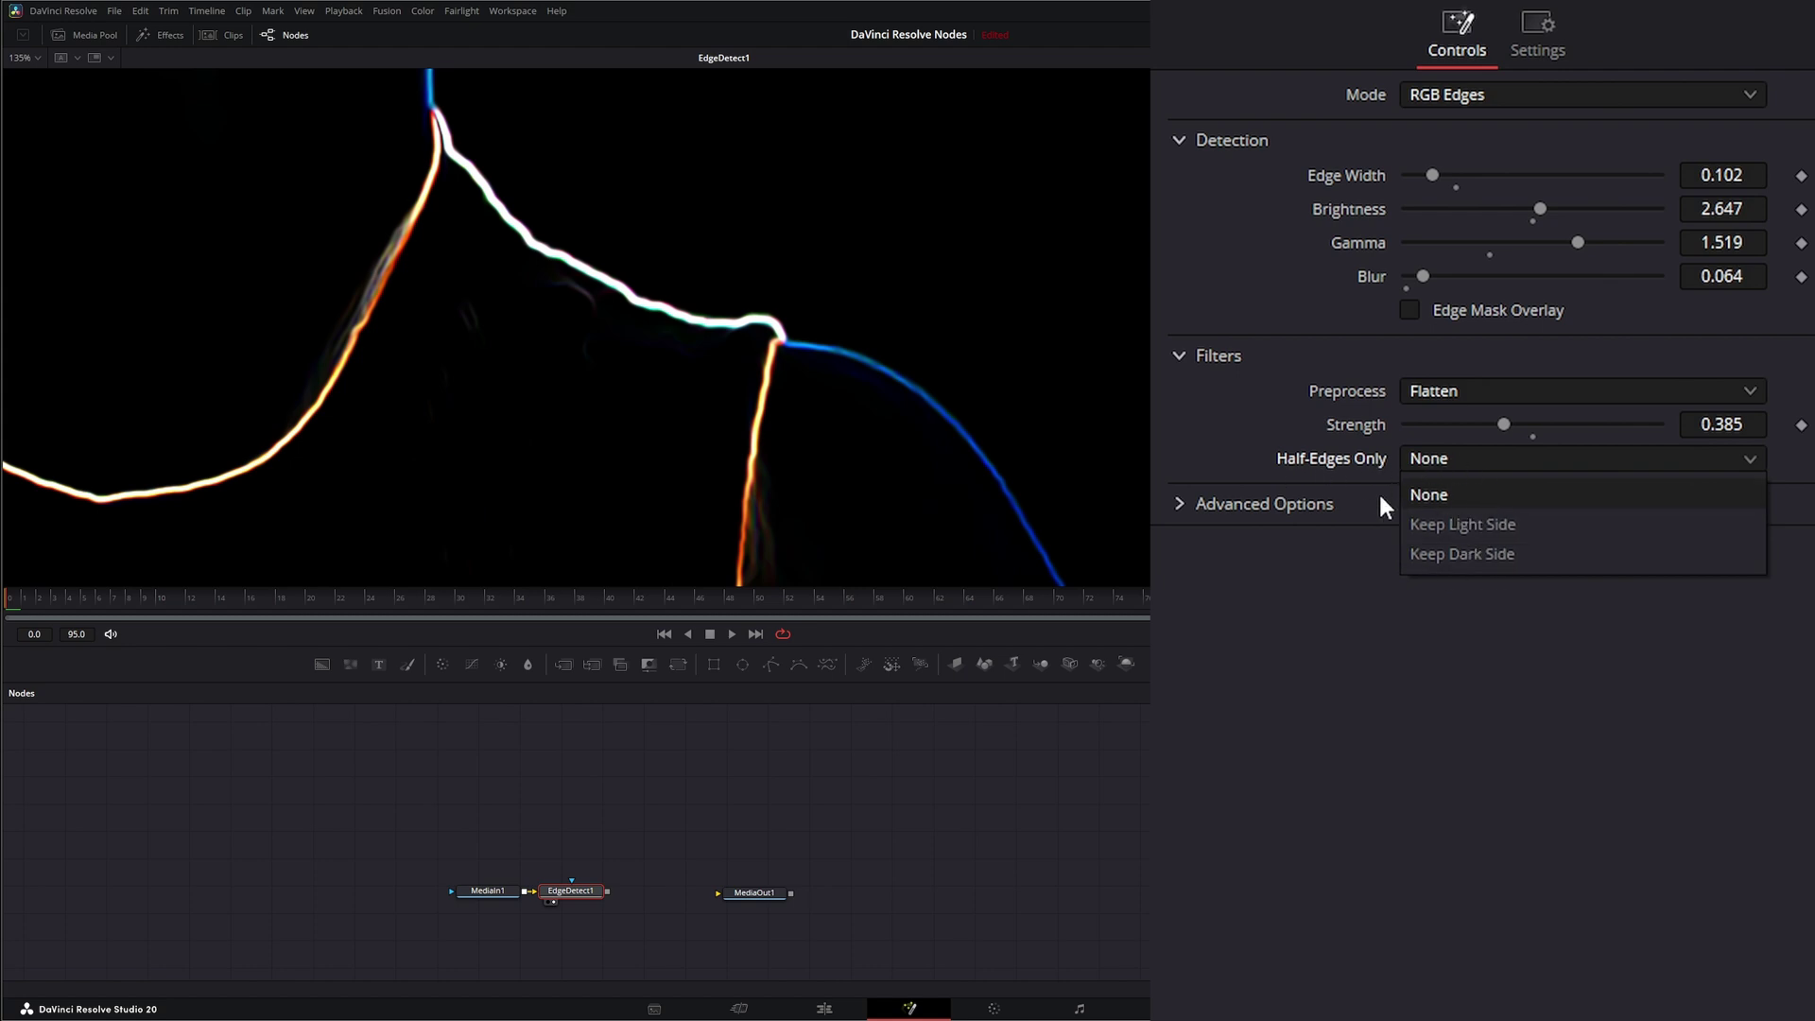
left_click(1492, 521)
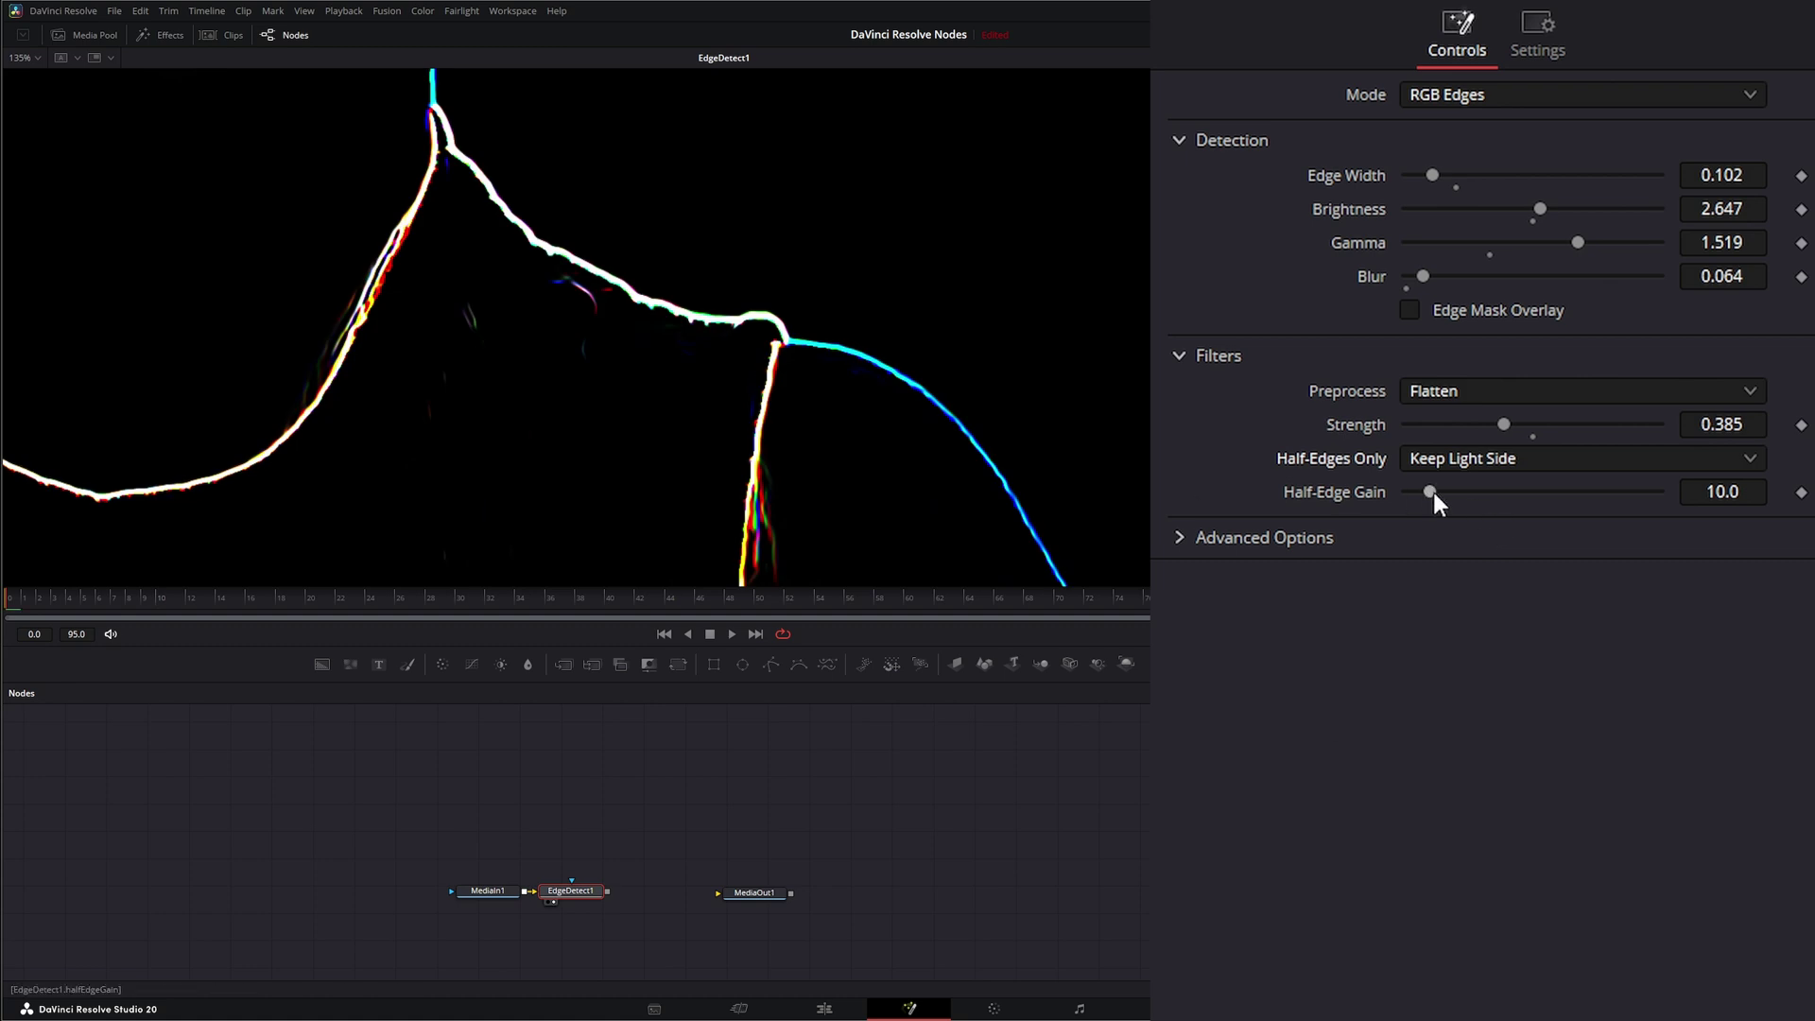
mouse_move(1432, 491)
left_mouse_down()
mouse_move(1609, 488)
mouse_move(1401, 491)
mouse_move(1448, 492)
left_mouse_up()
left_click(1450, 457)
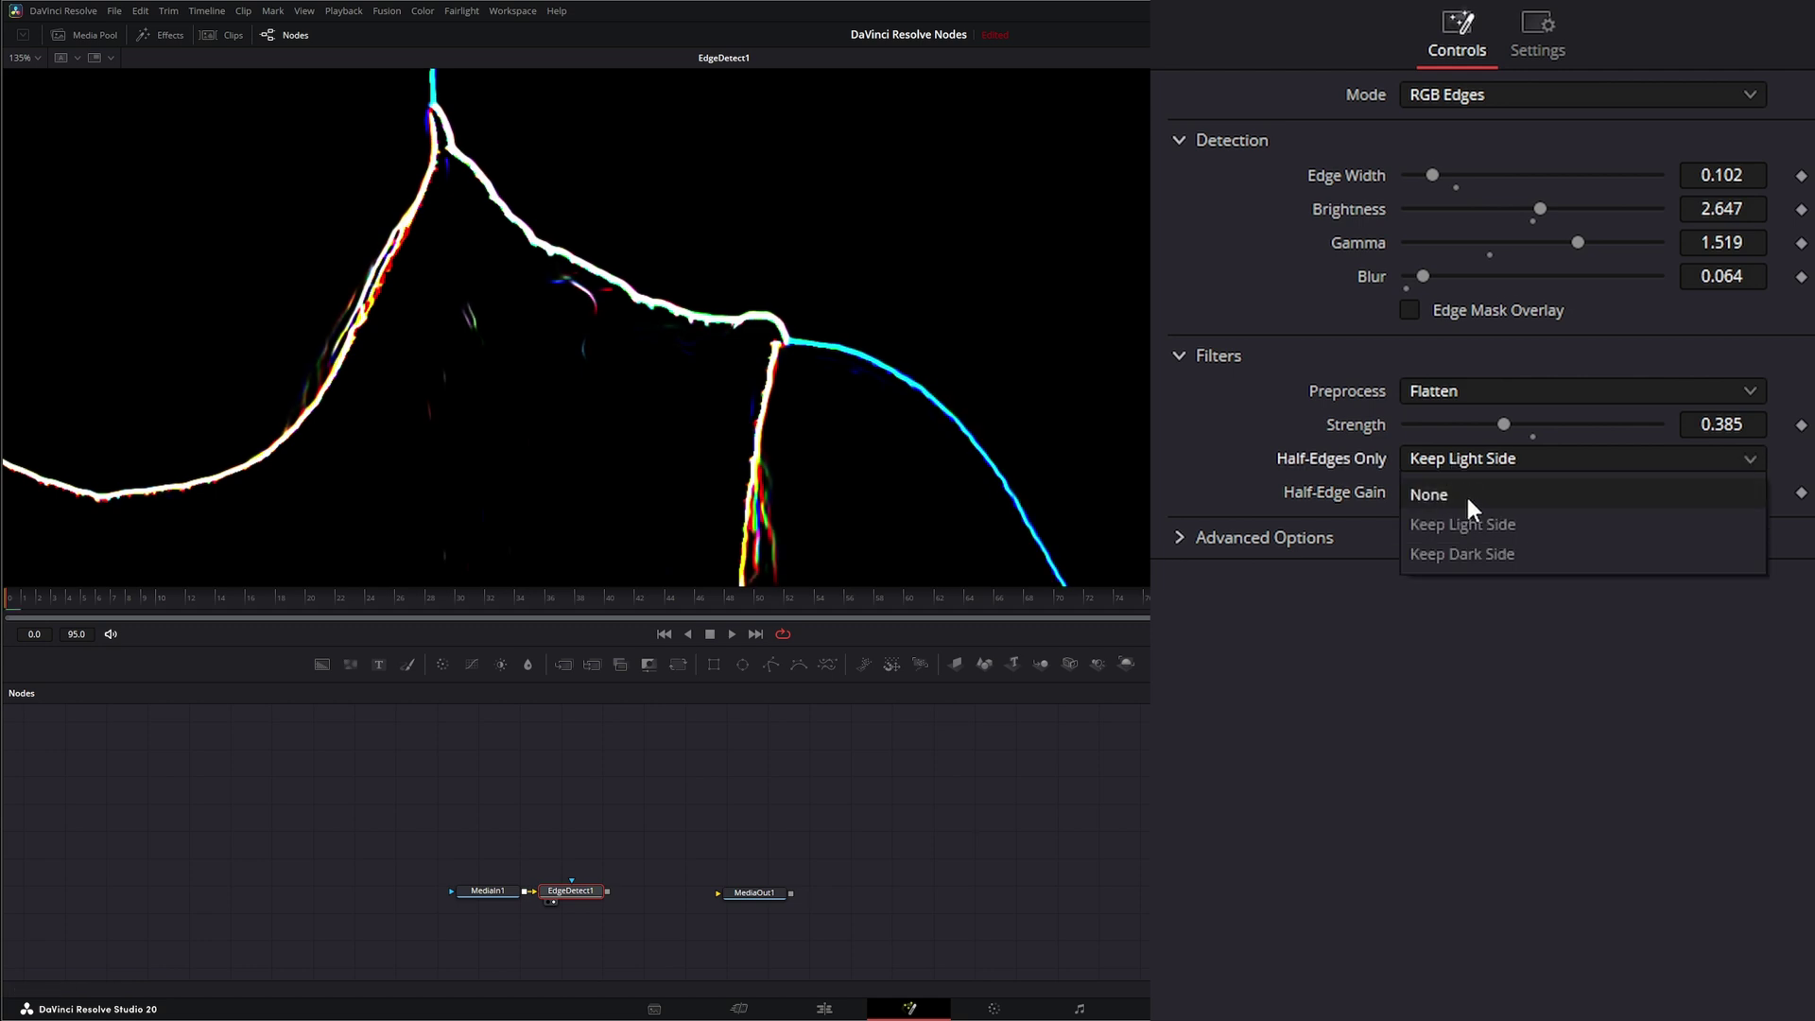
left_click(1471, 552)
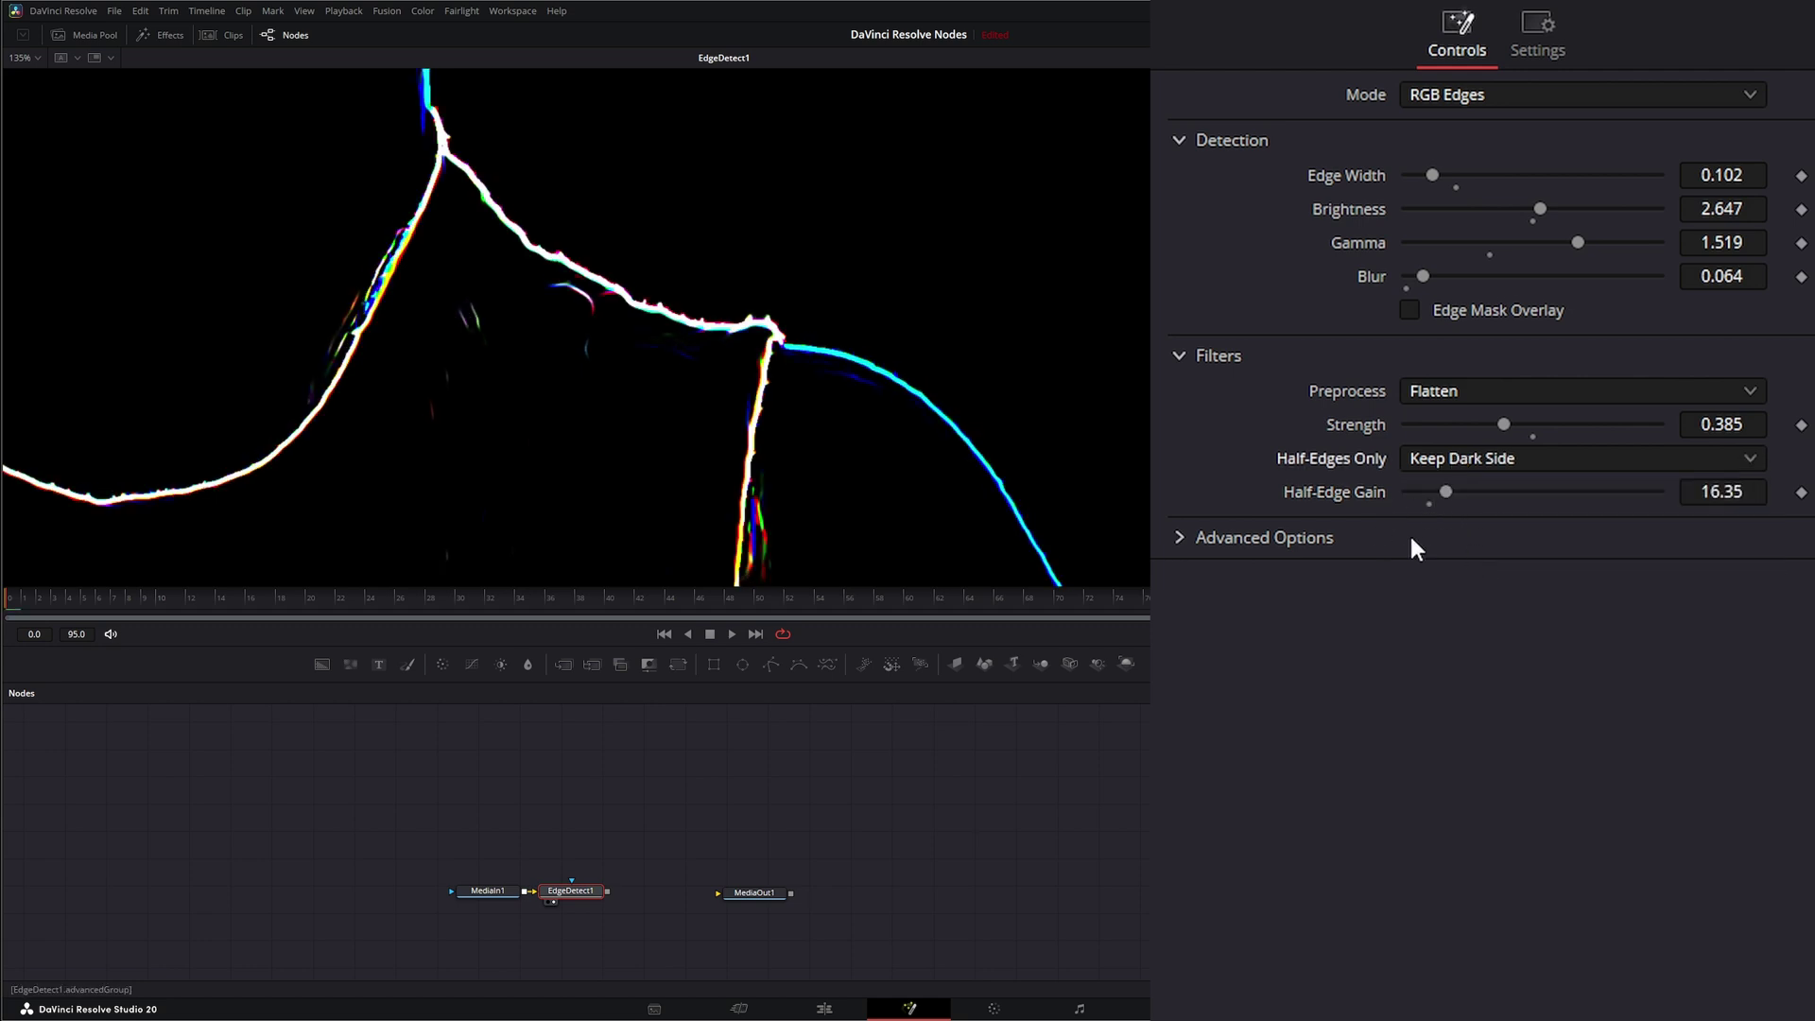
mouse_move(1450, 491)
left_mouse_down()
mouse_move(1527, 489)
mouse_move(1397, 488)
mouse_move(1436, 492)
left_mouse_up()
left_click(1439, 457)
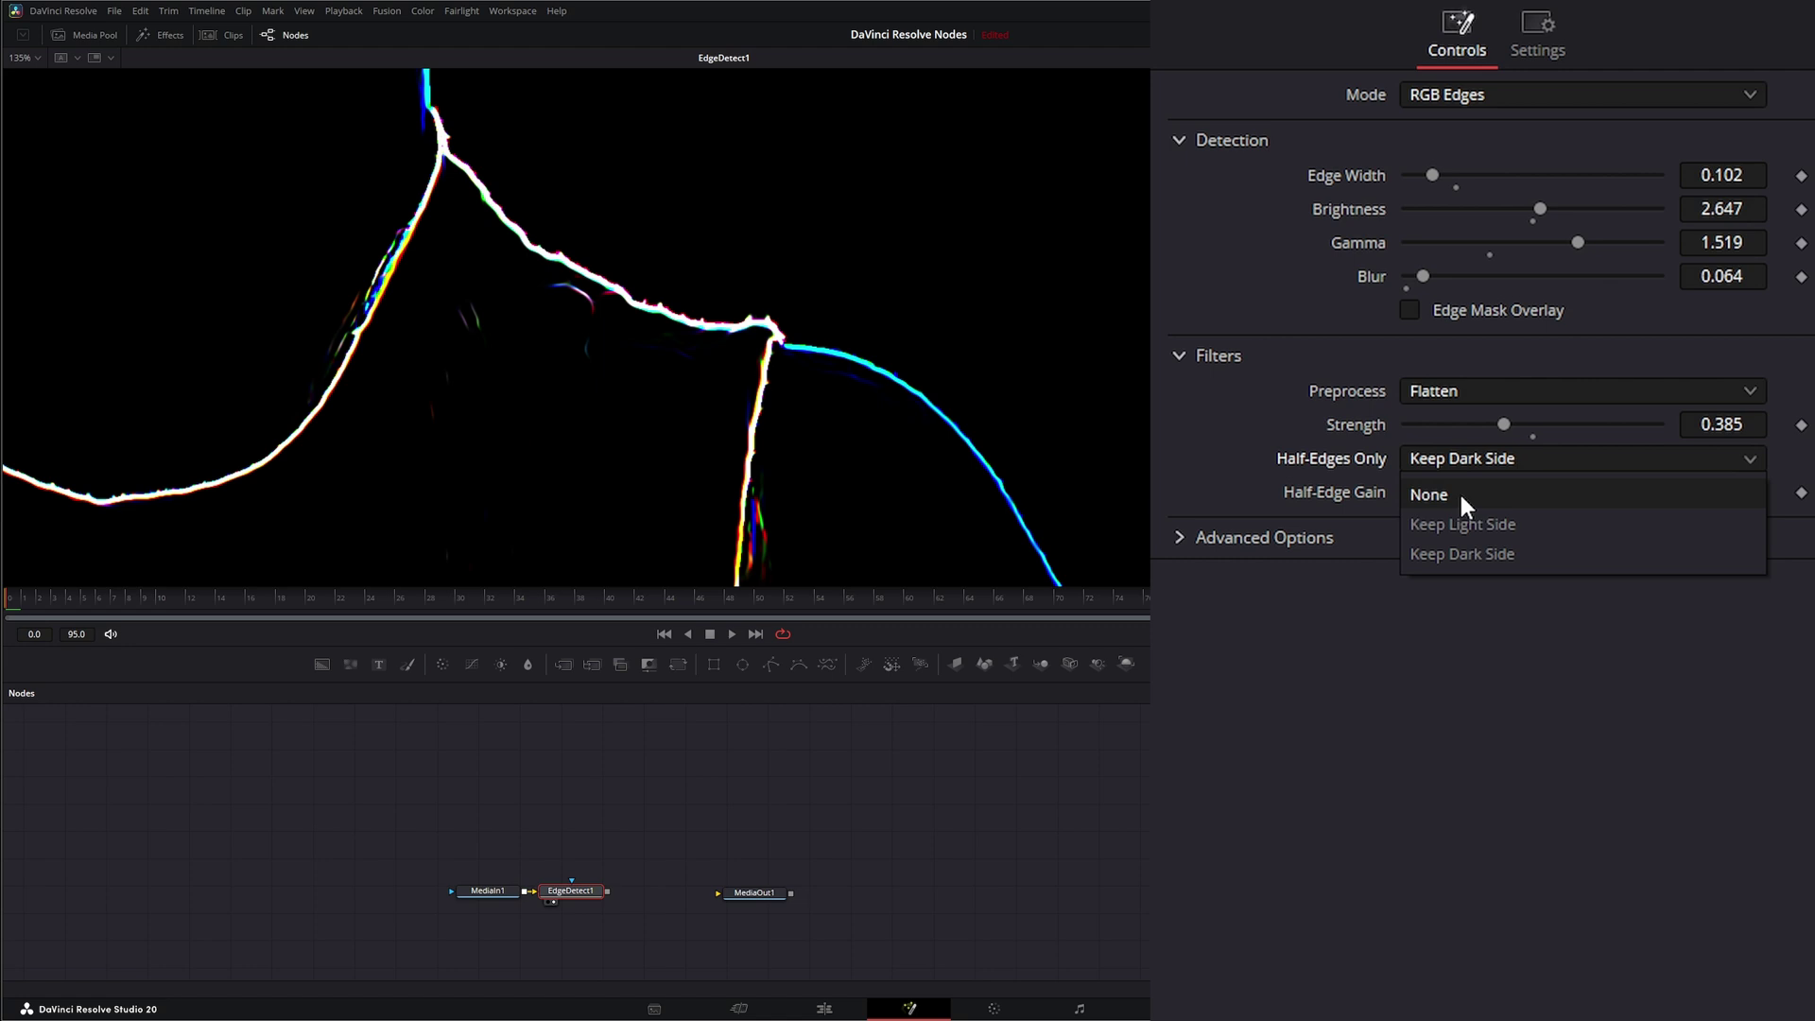
left_click(1456, 492)
Step: Expand Advanced Options and toggle Normalize Per Frame and Clamp Brightness on and off during playback
left_click(1182, 503)
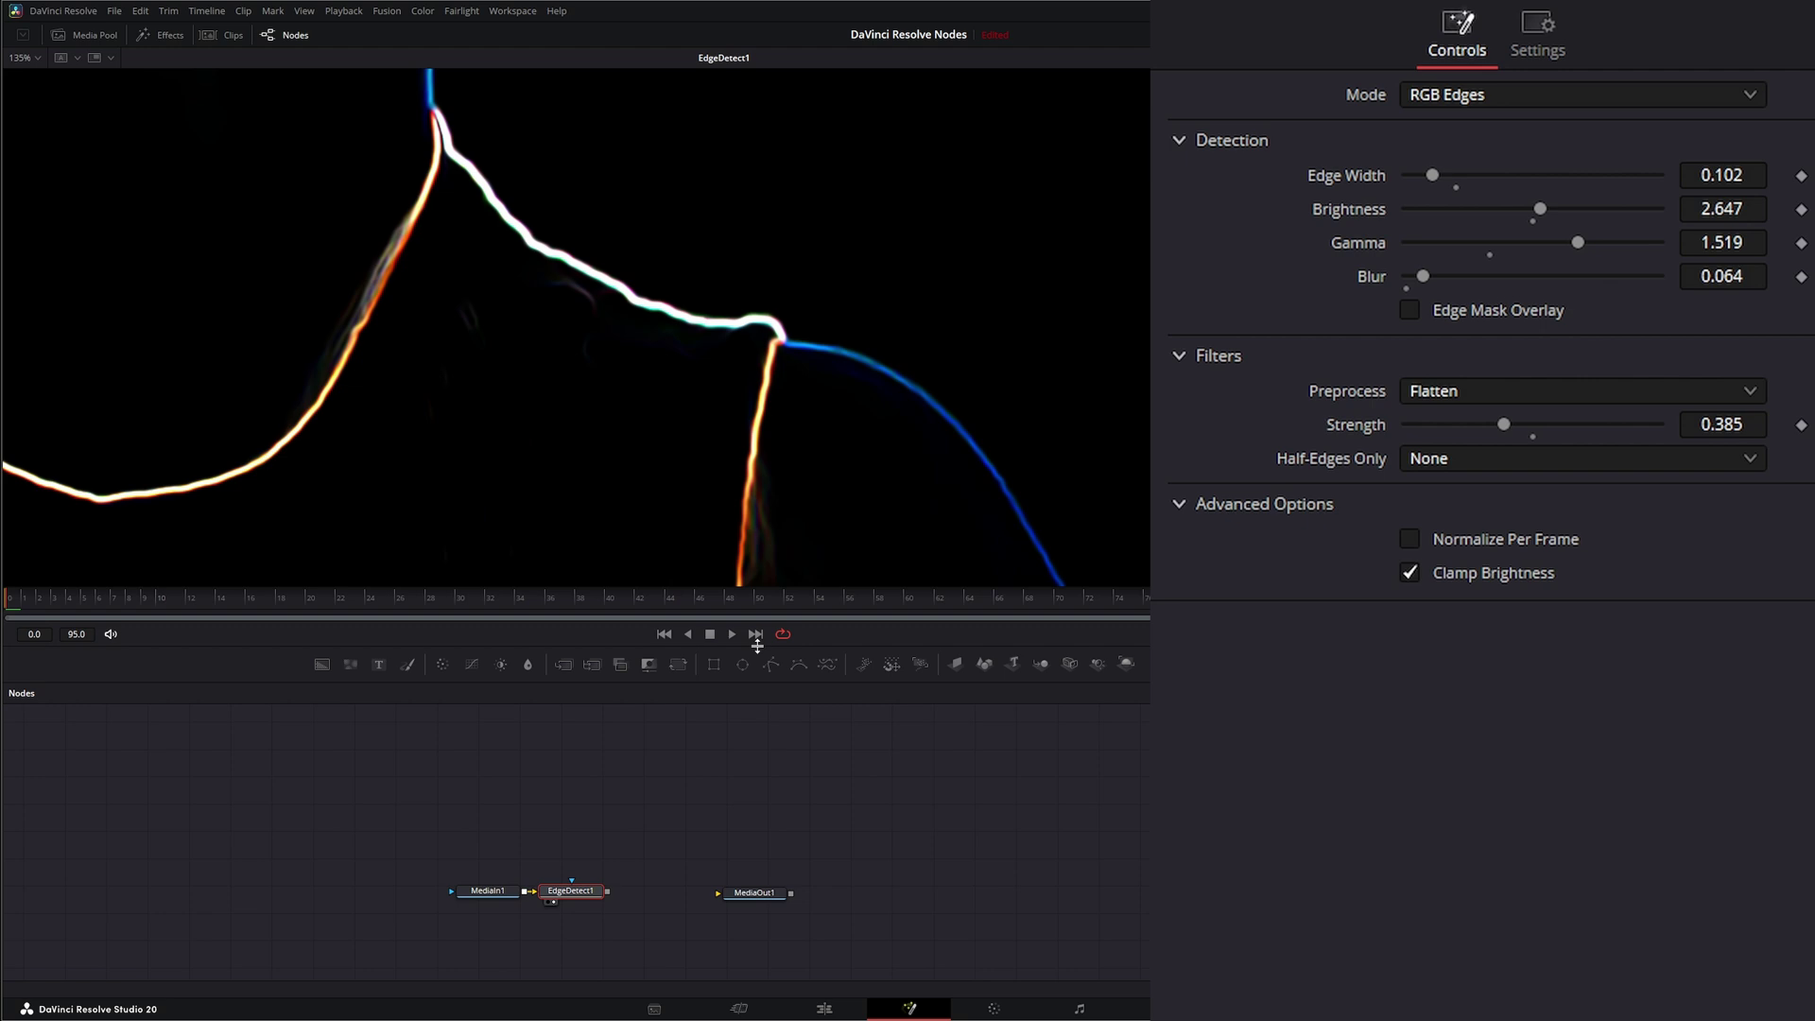
scroll(627, 526, "down", 3)
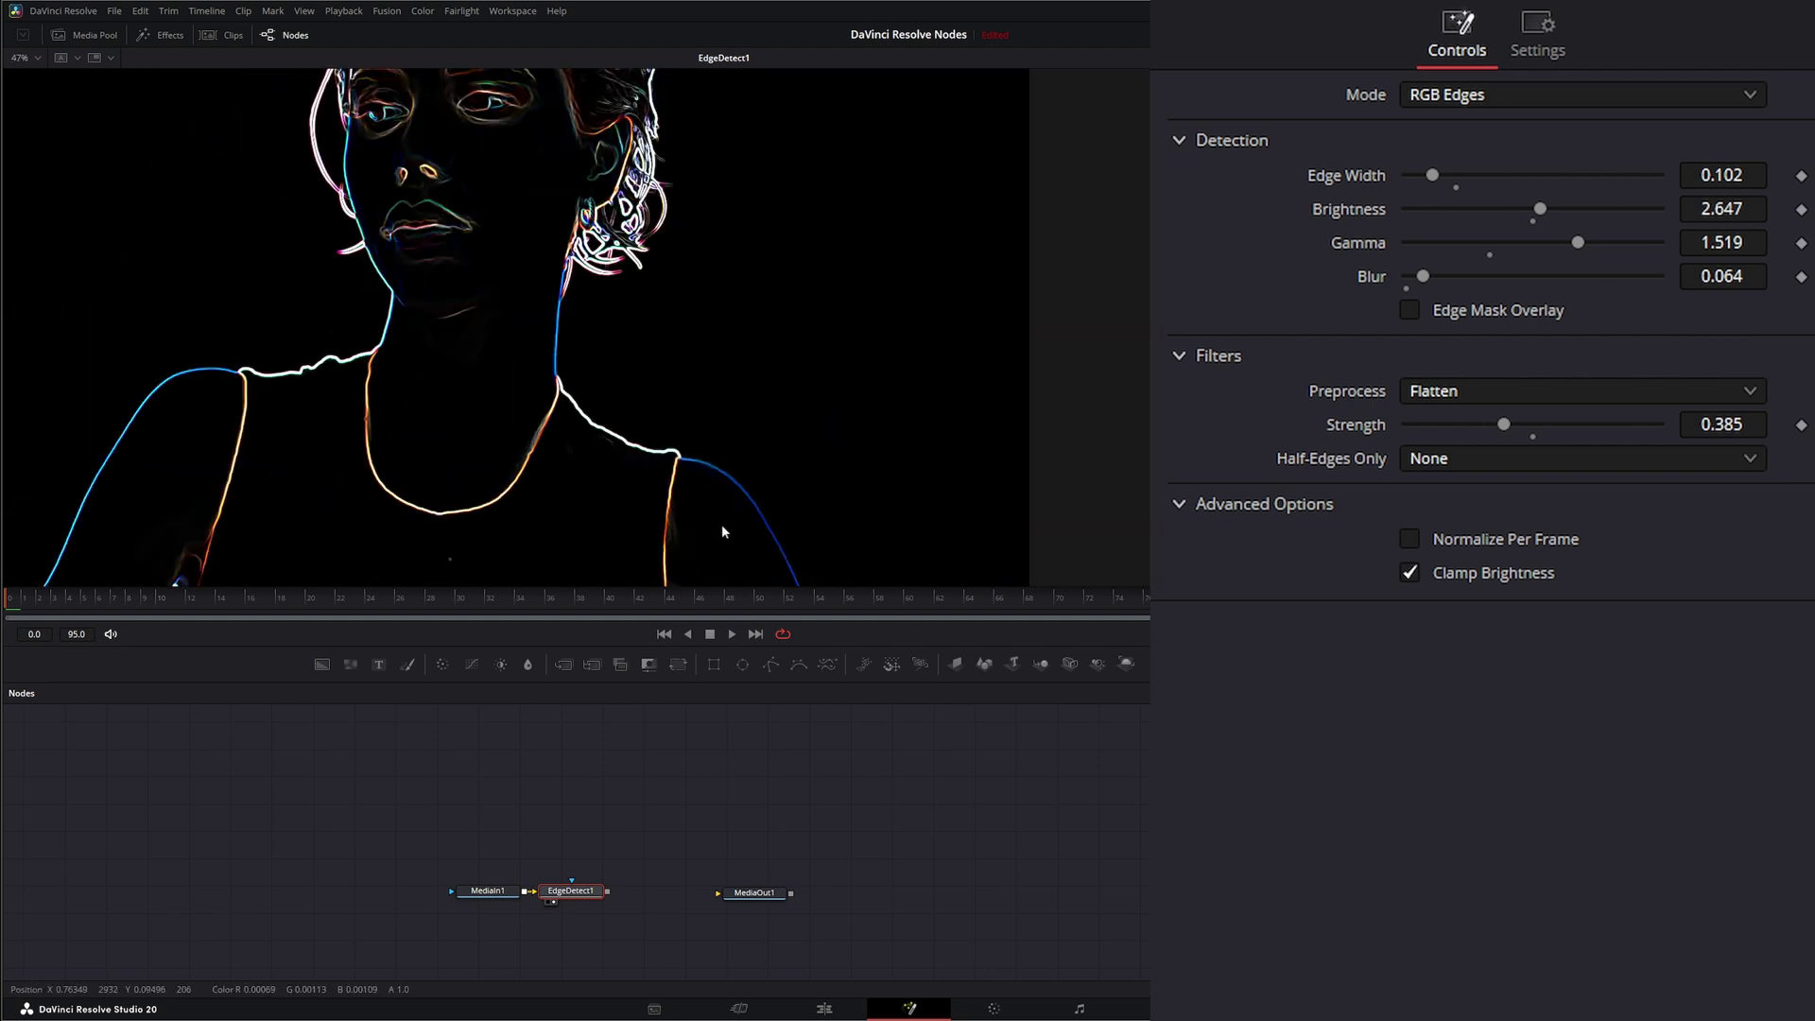
scroll(722, 523, "down", 1)
scroll(669, 418, "up", 2)
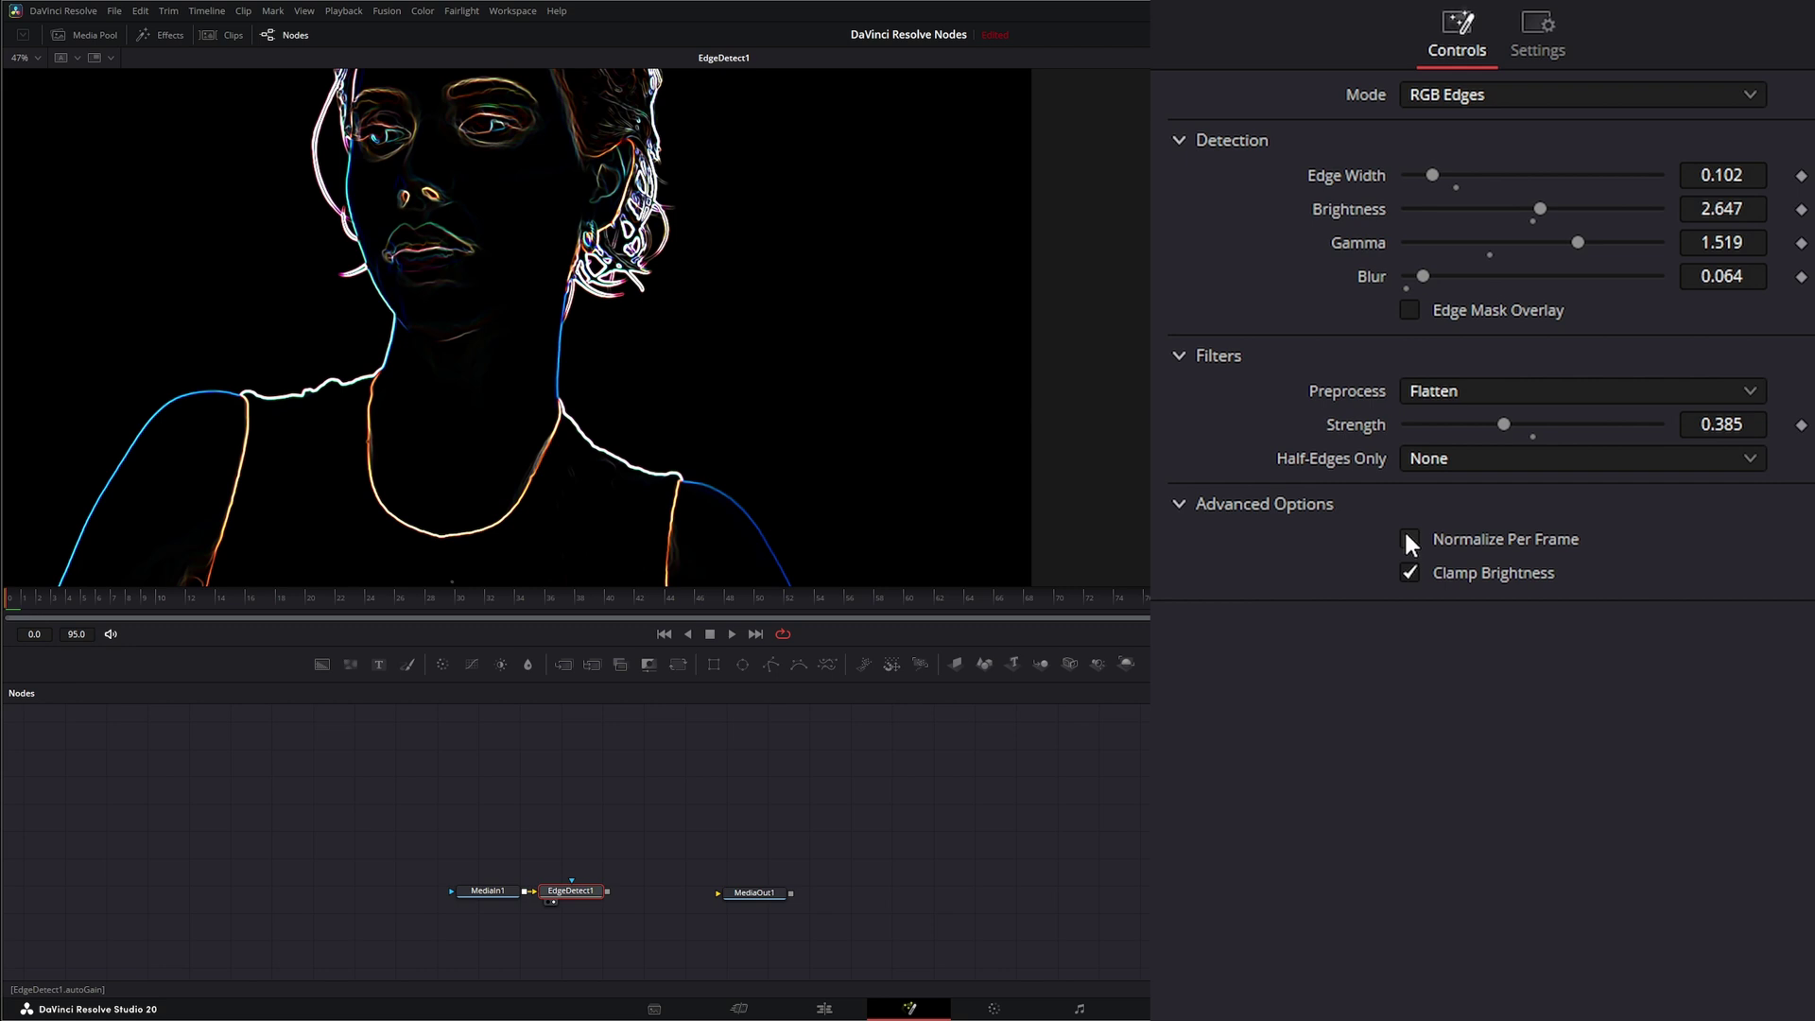
left_click(1410, 539)
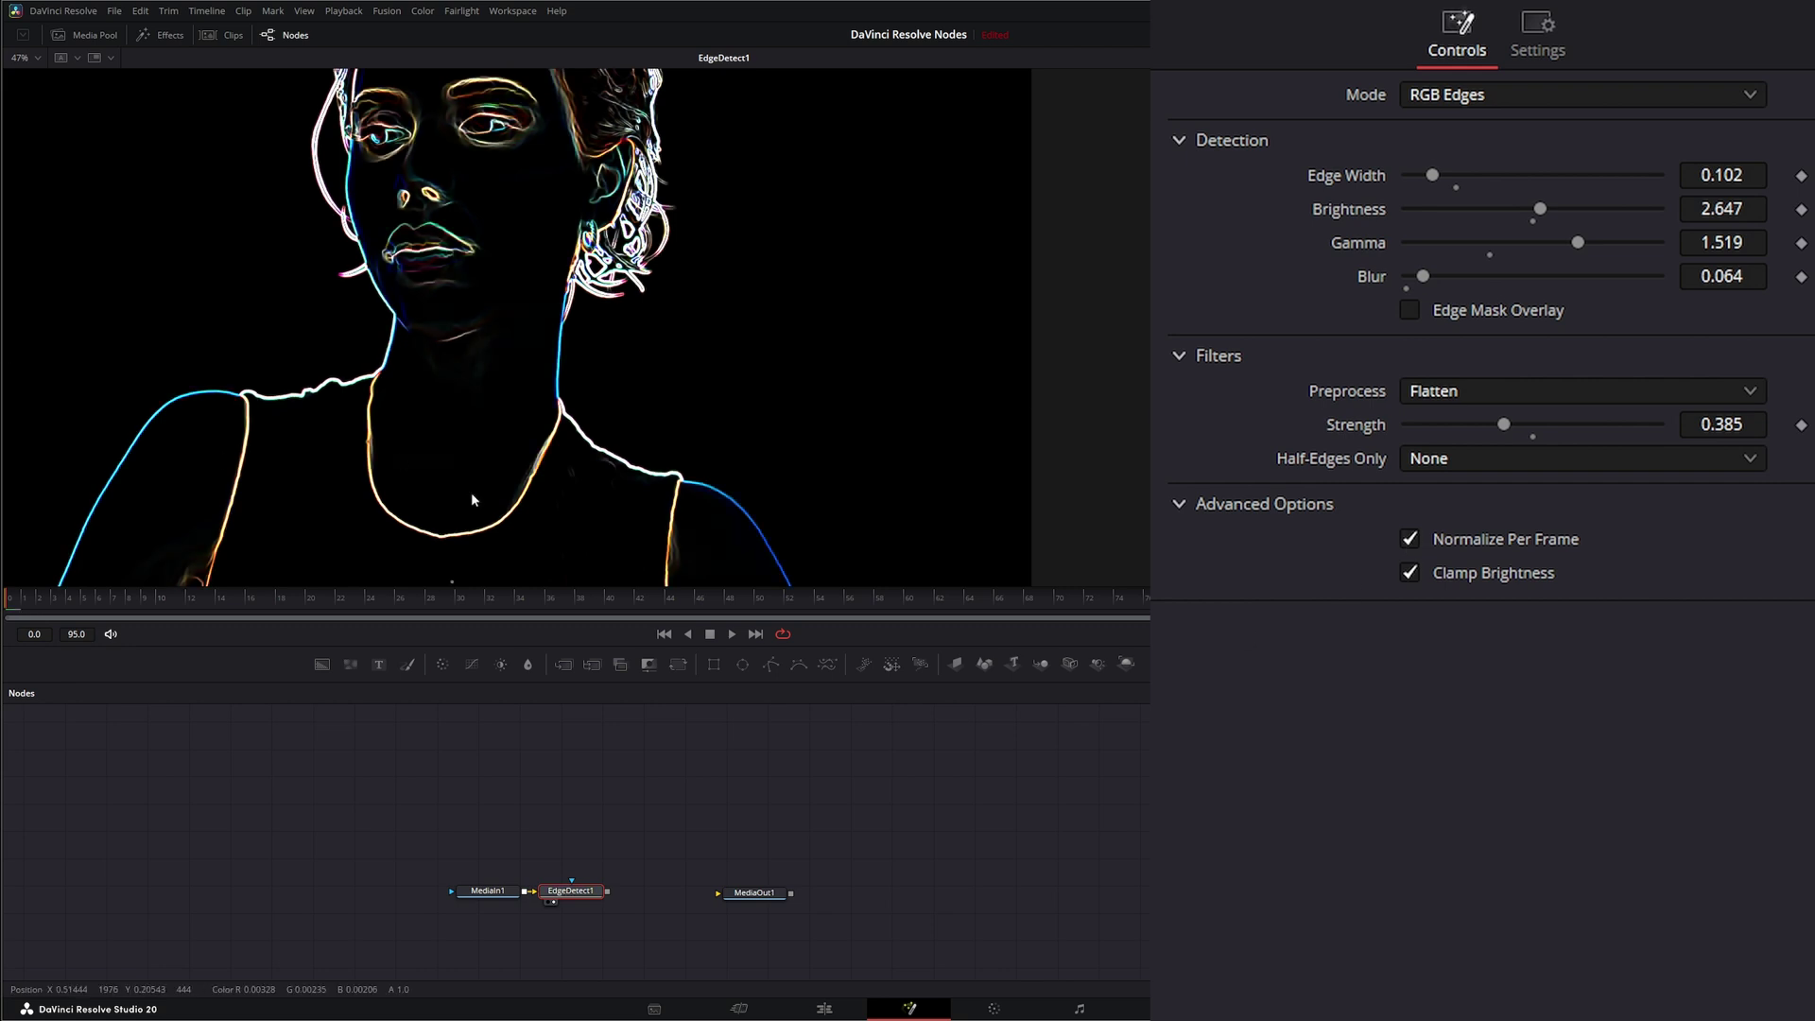
left_click(730, 634)
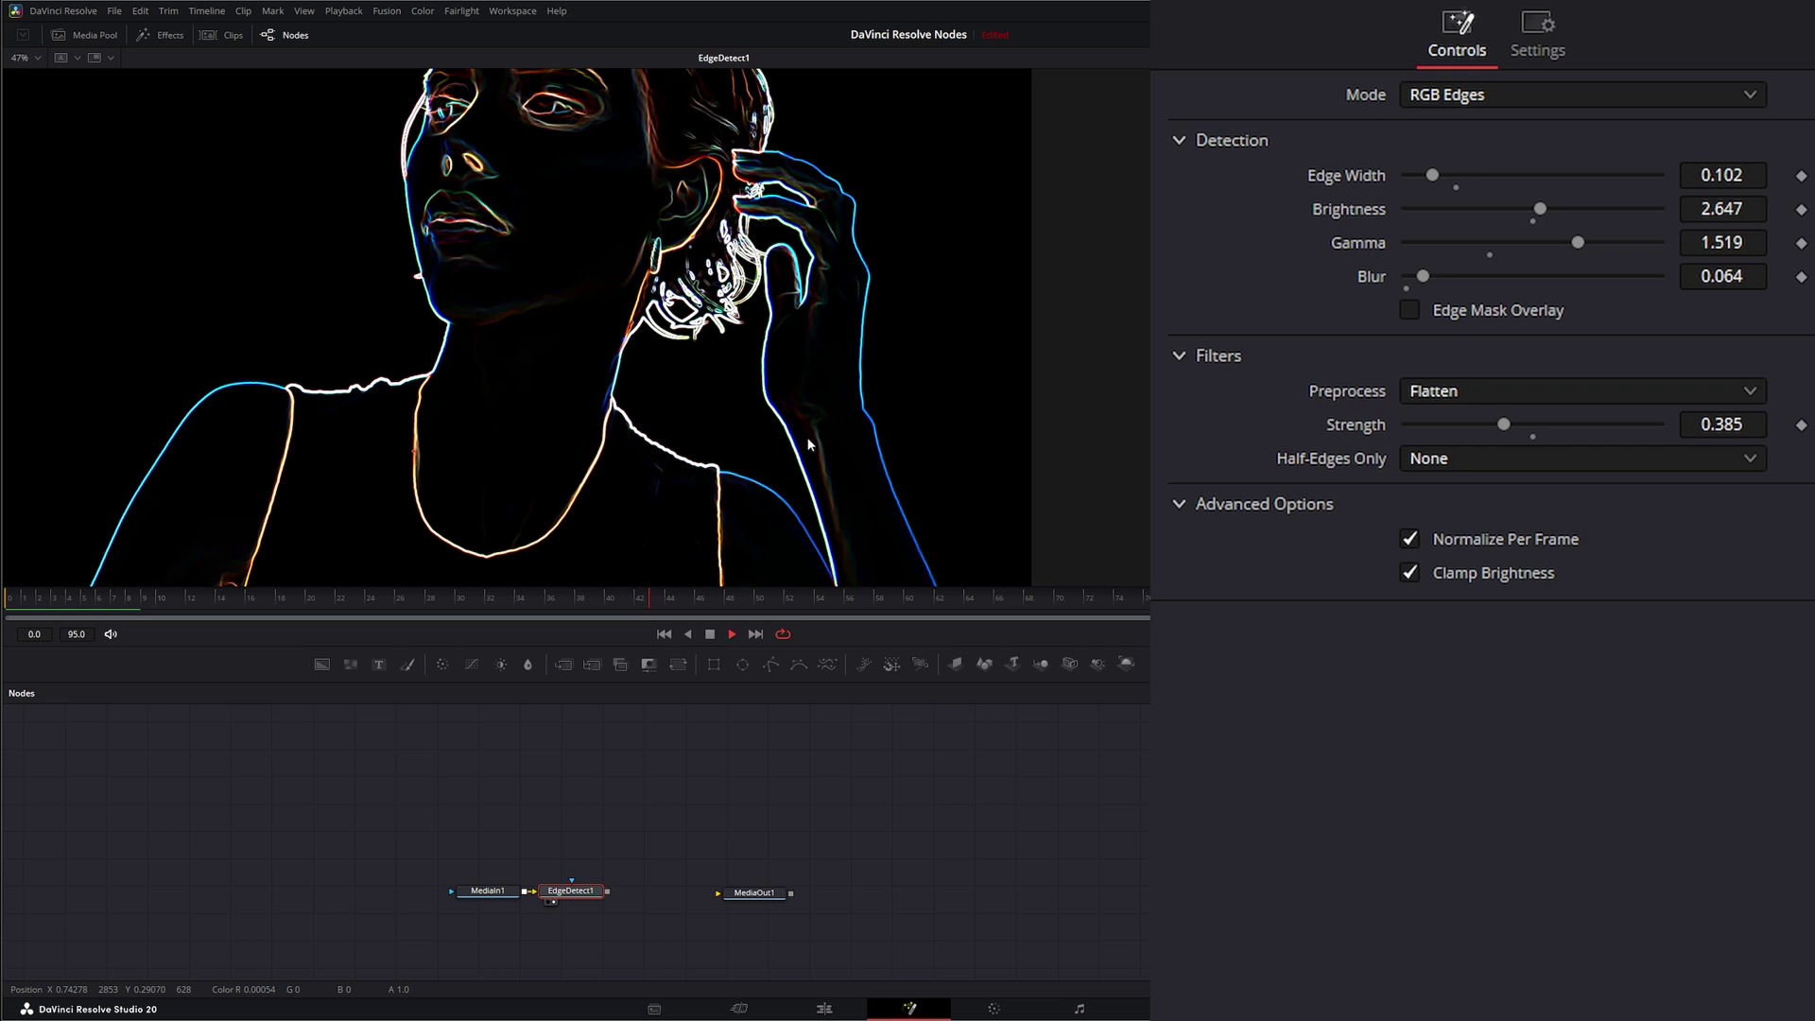
left_click(1409, 537)
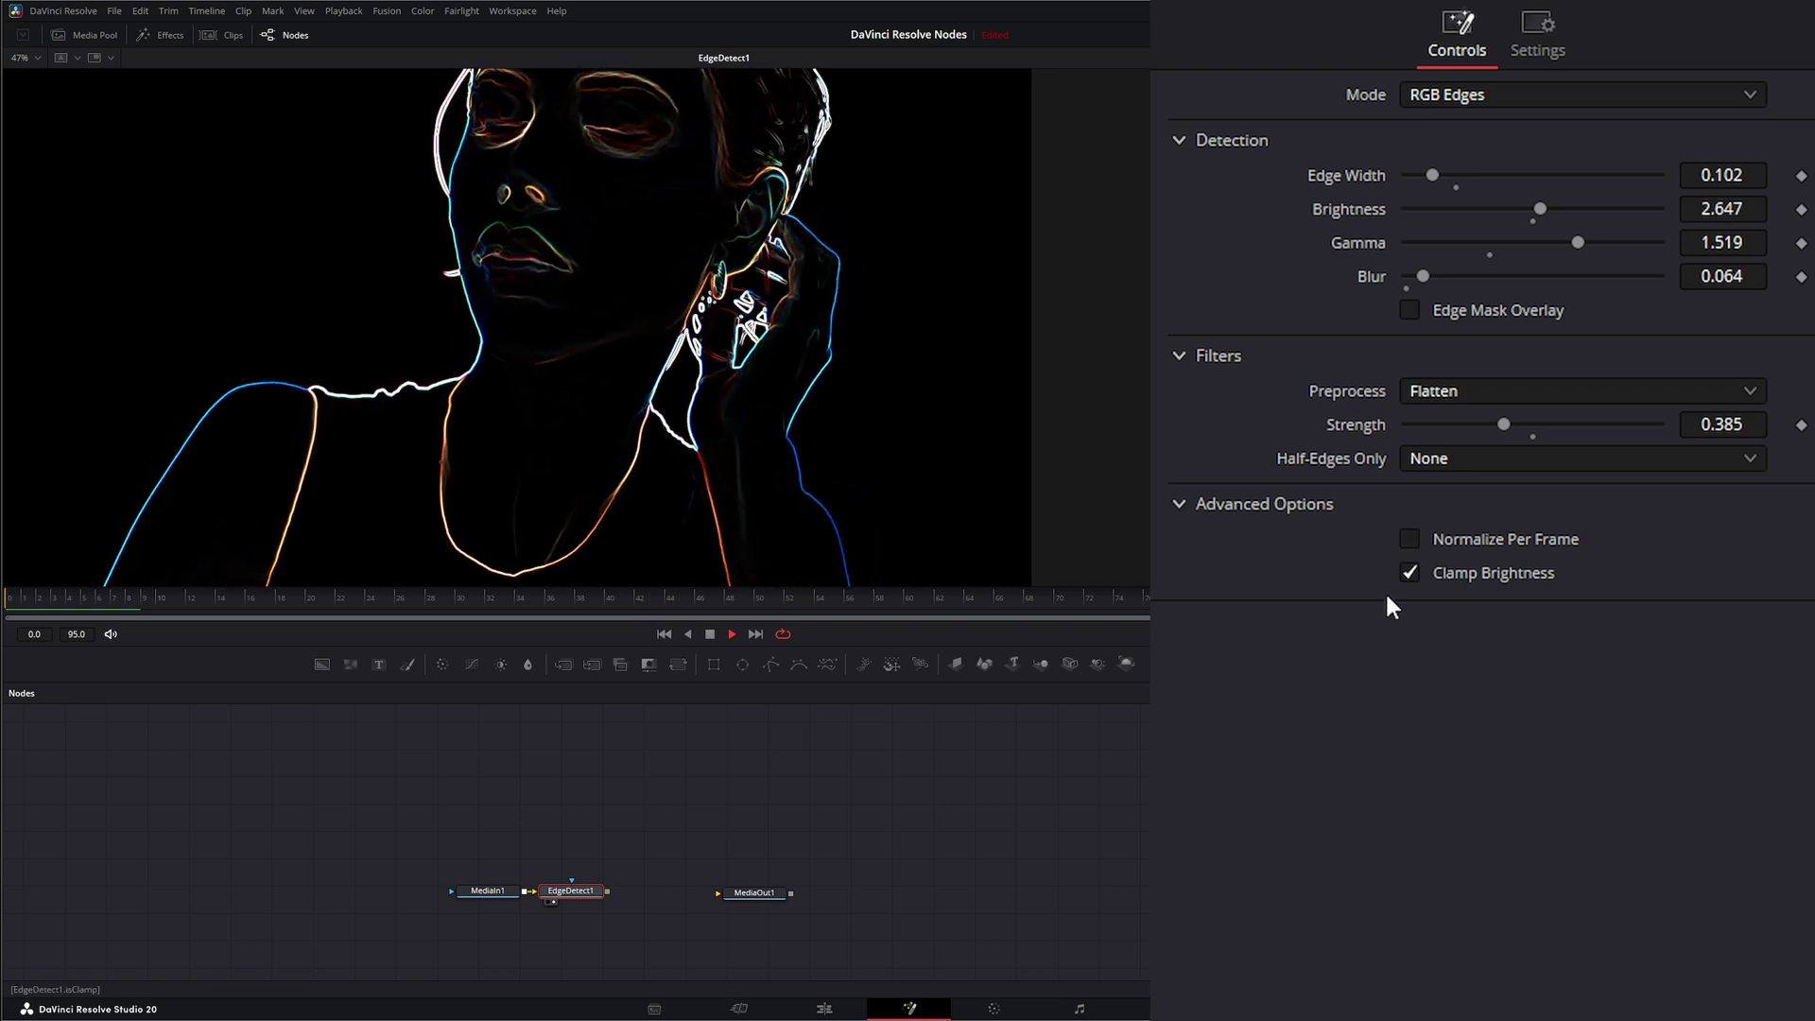
left_click(1410, 571)
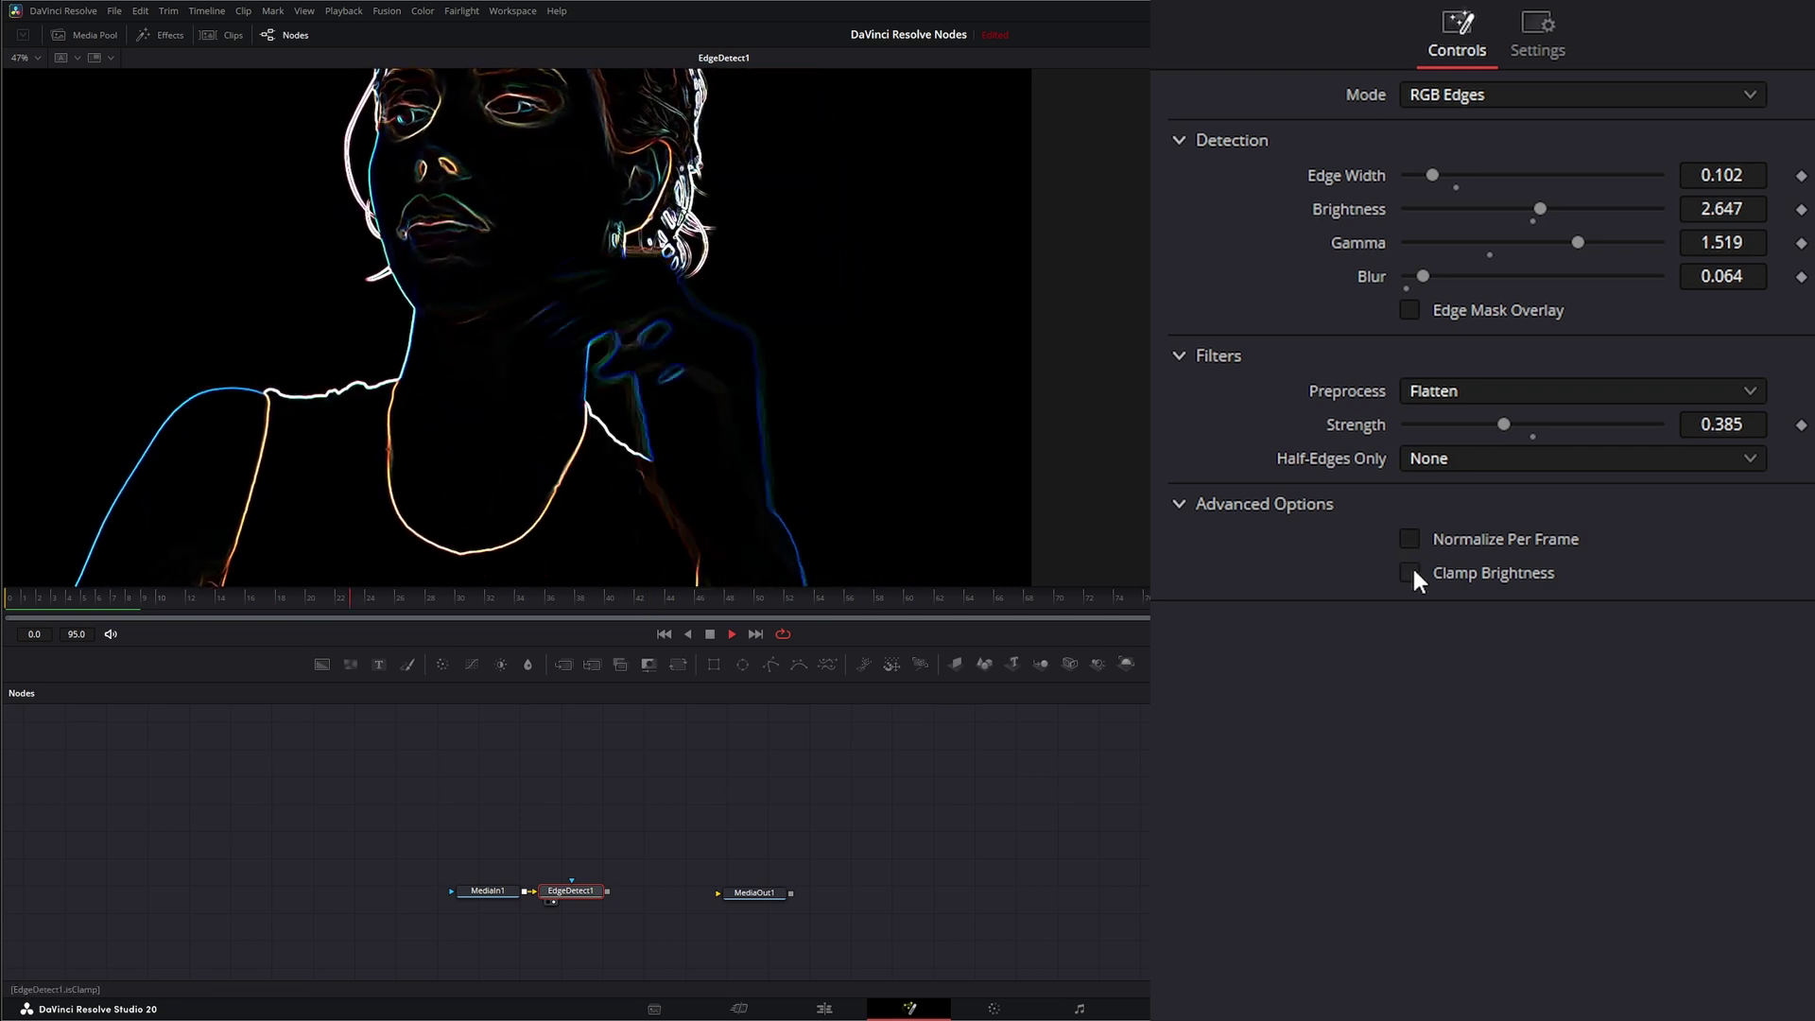
left_click(1410, 572)
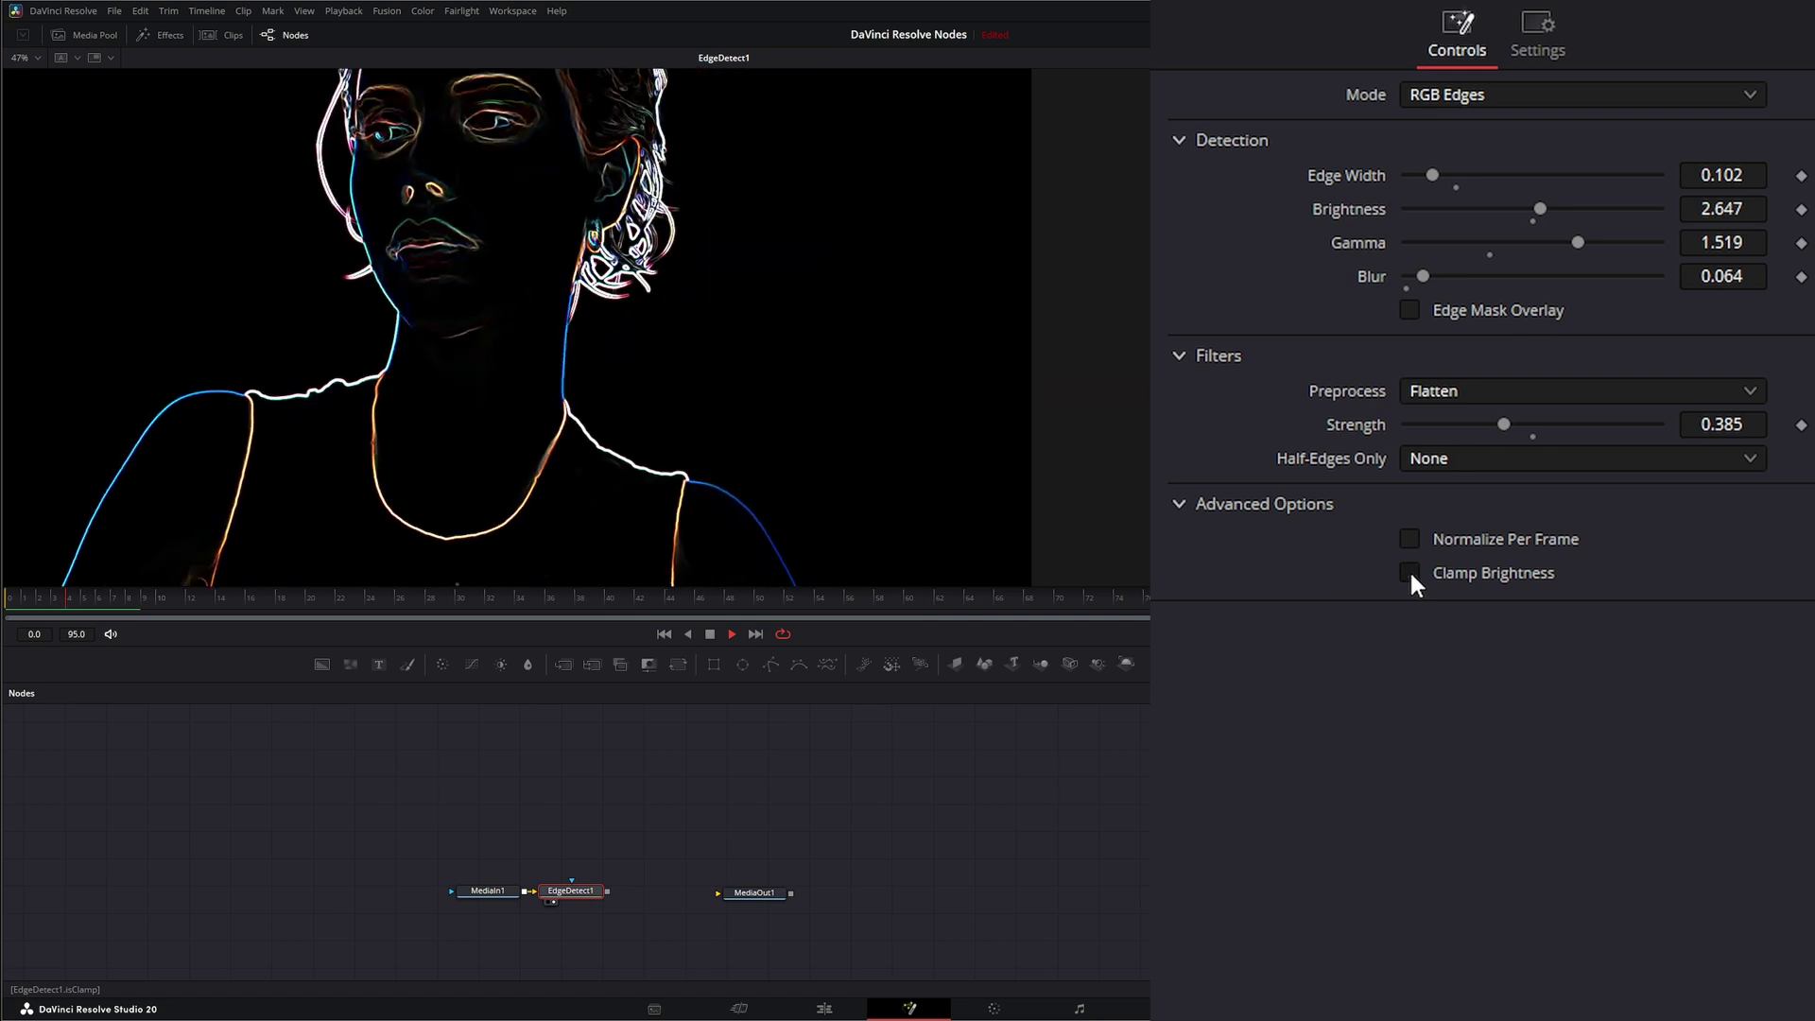
Step: Fit the viewer to the frame and spread EdgeDetect1 and MediaIn1 apart in the node graph
key("space")
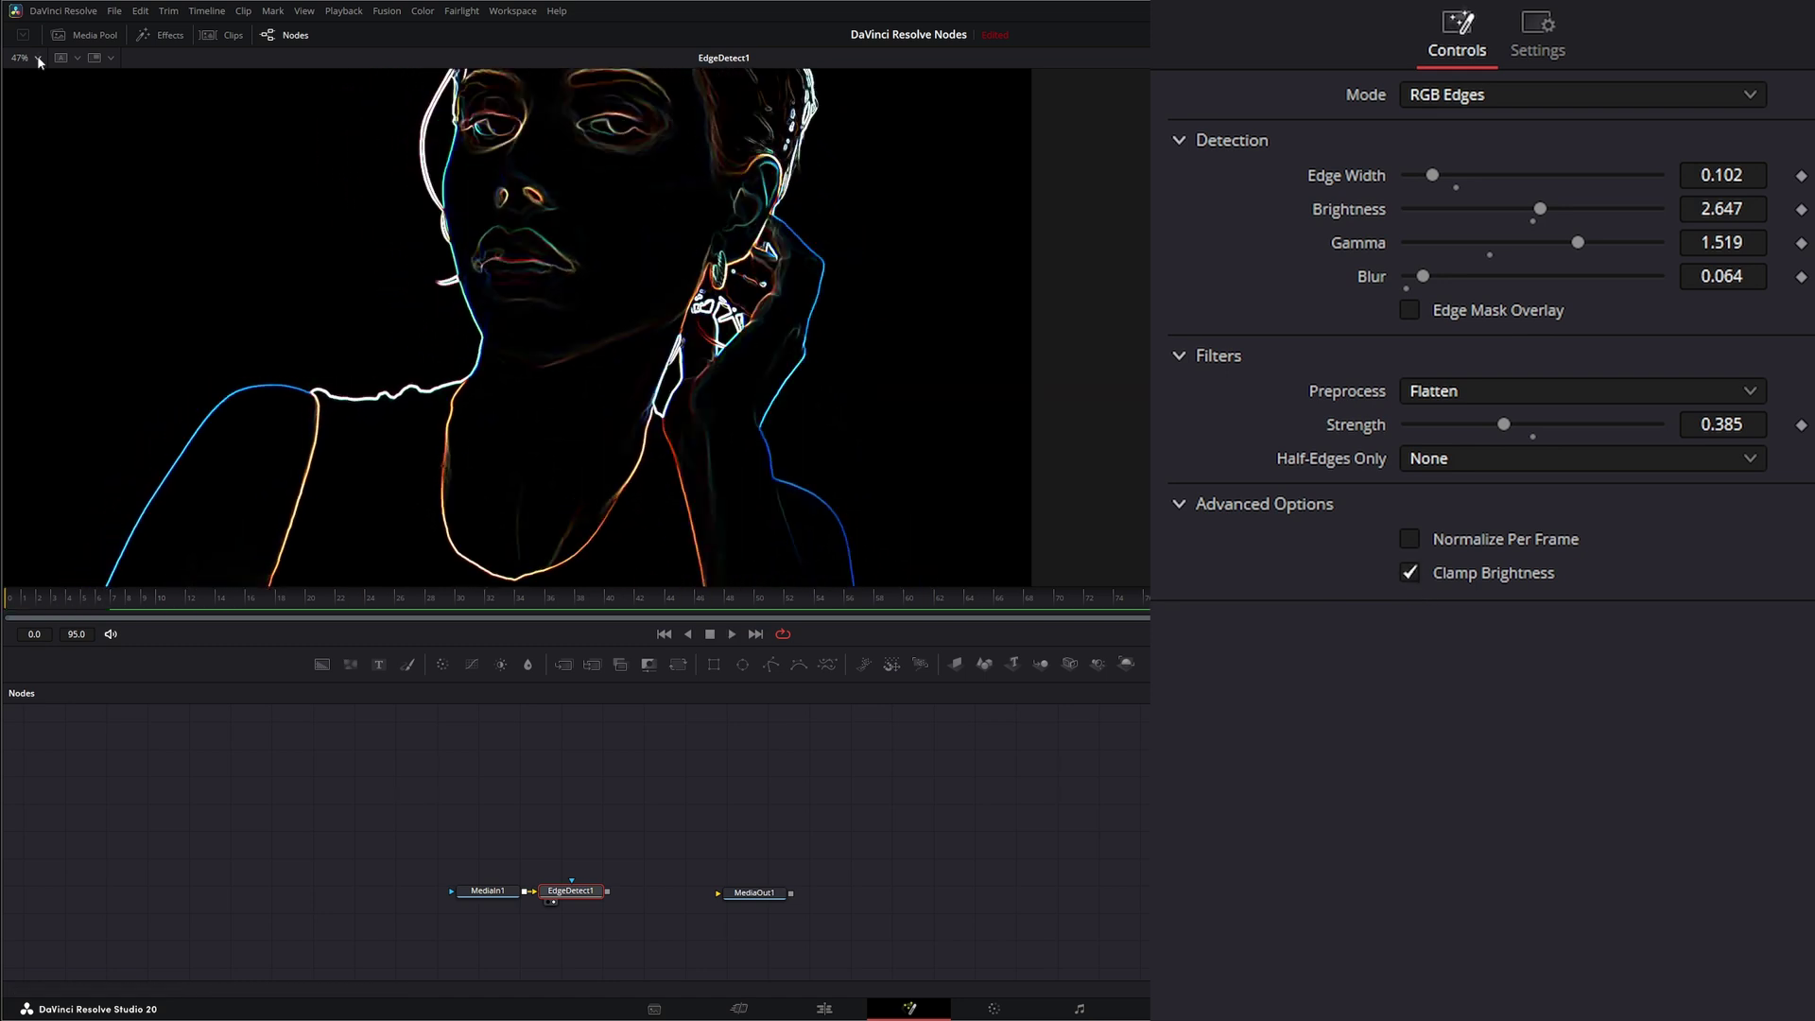
left_click(38, 57)
left_click(34, 81)
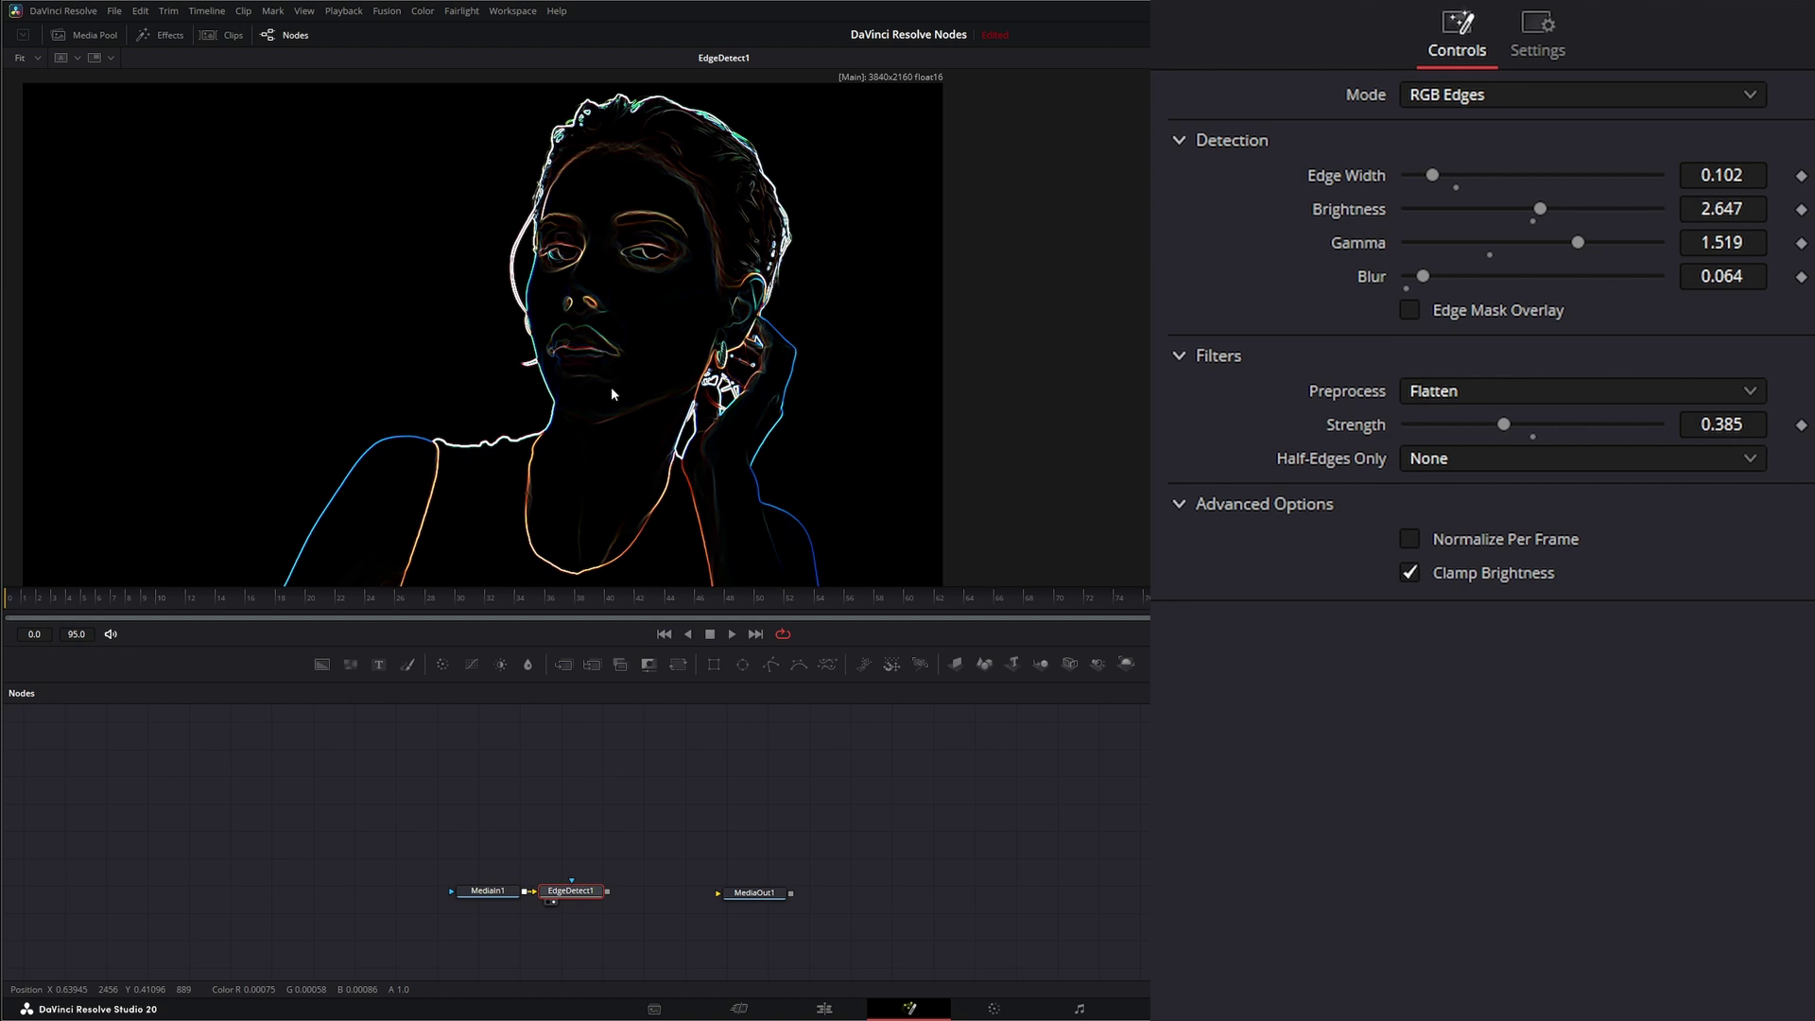
key("space")
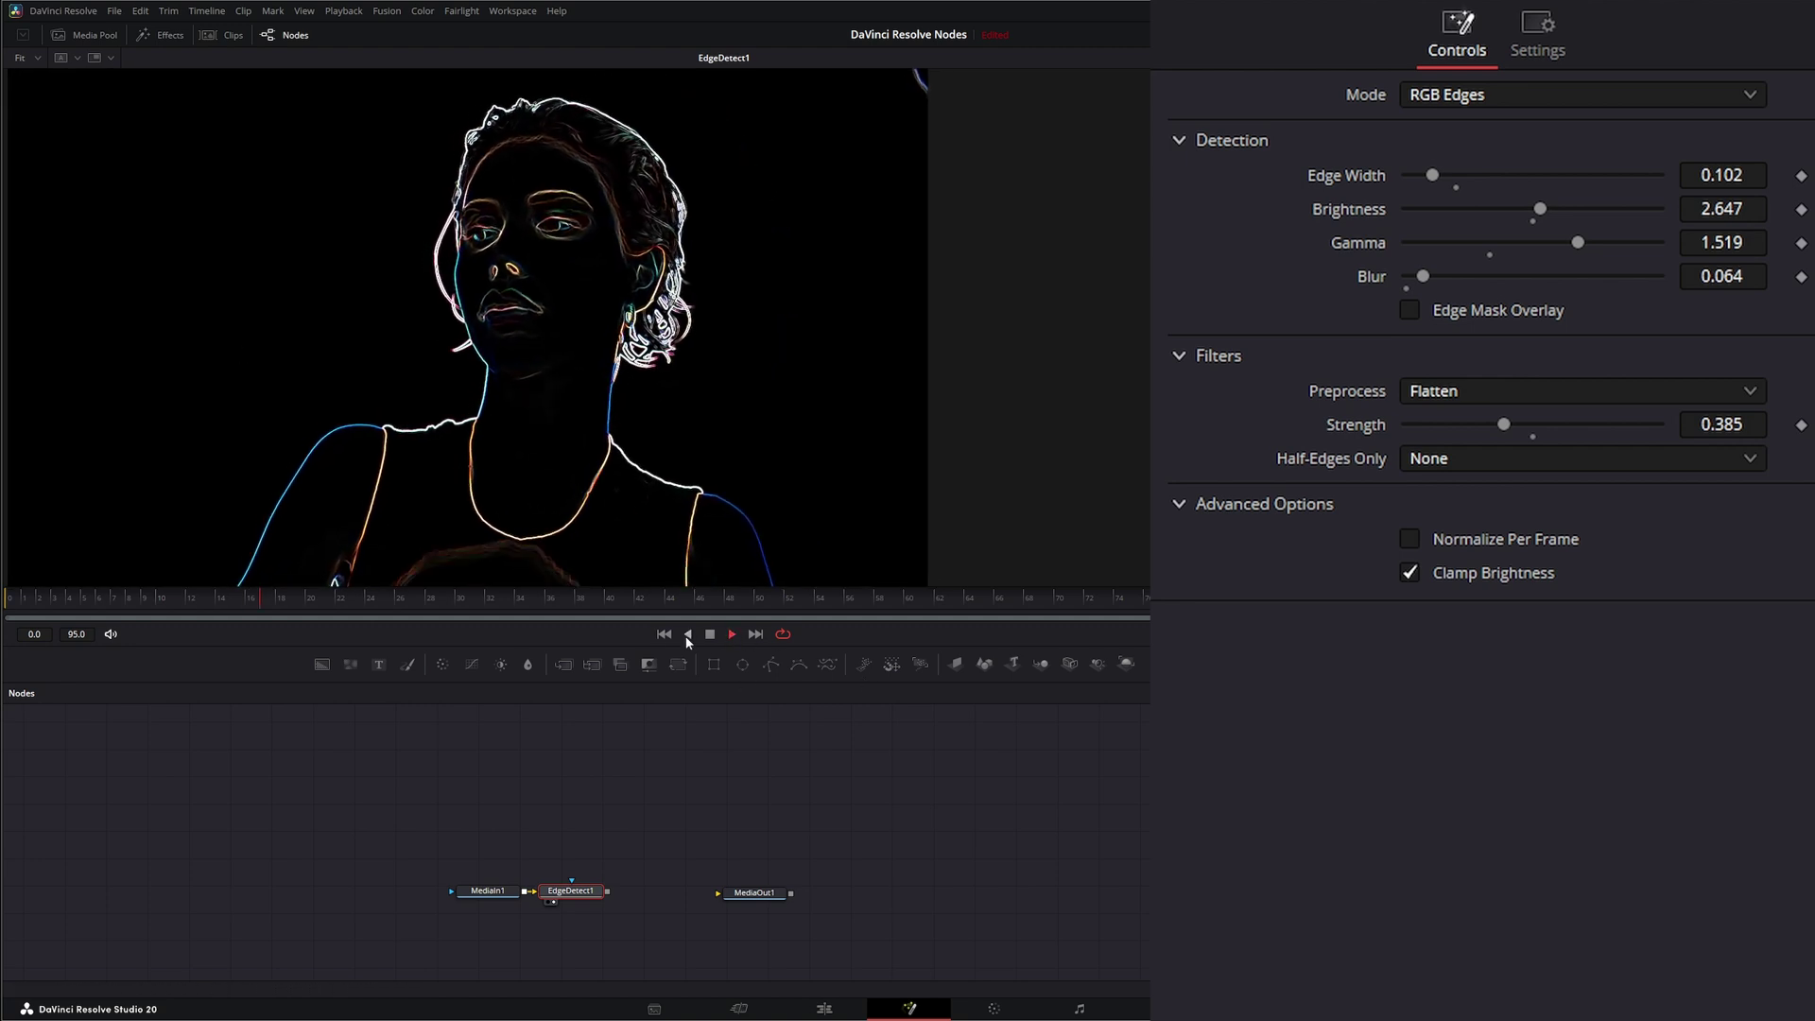
left_click_drag(571, 890, 611, 892)
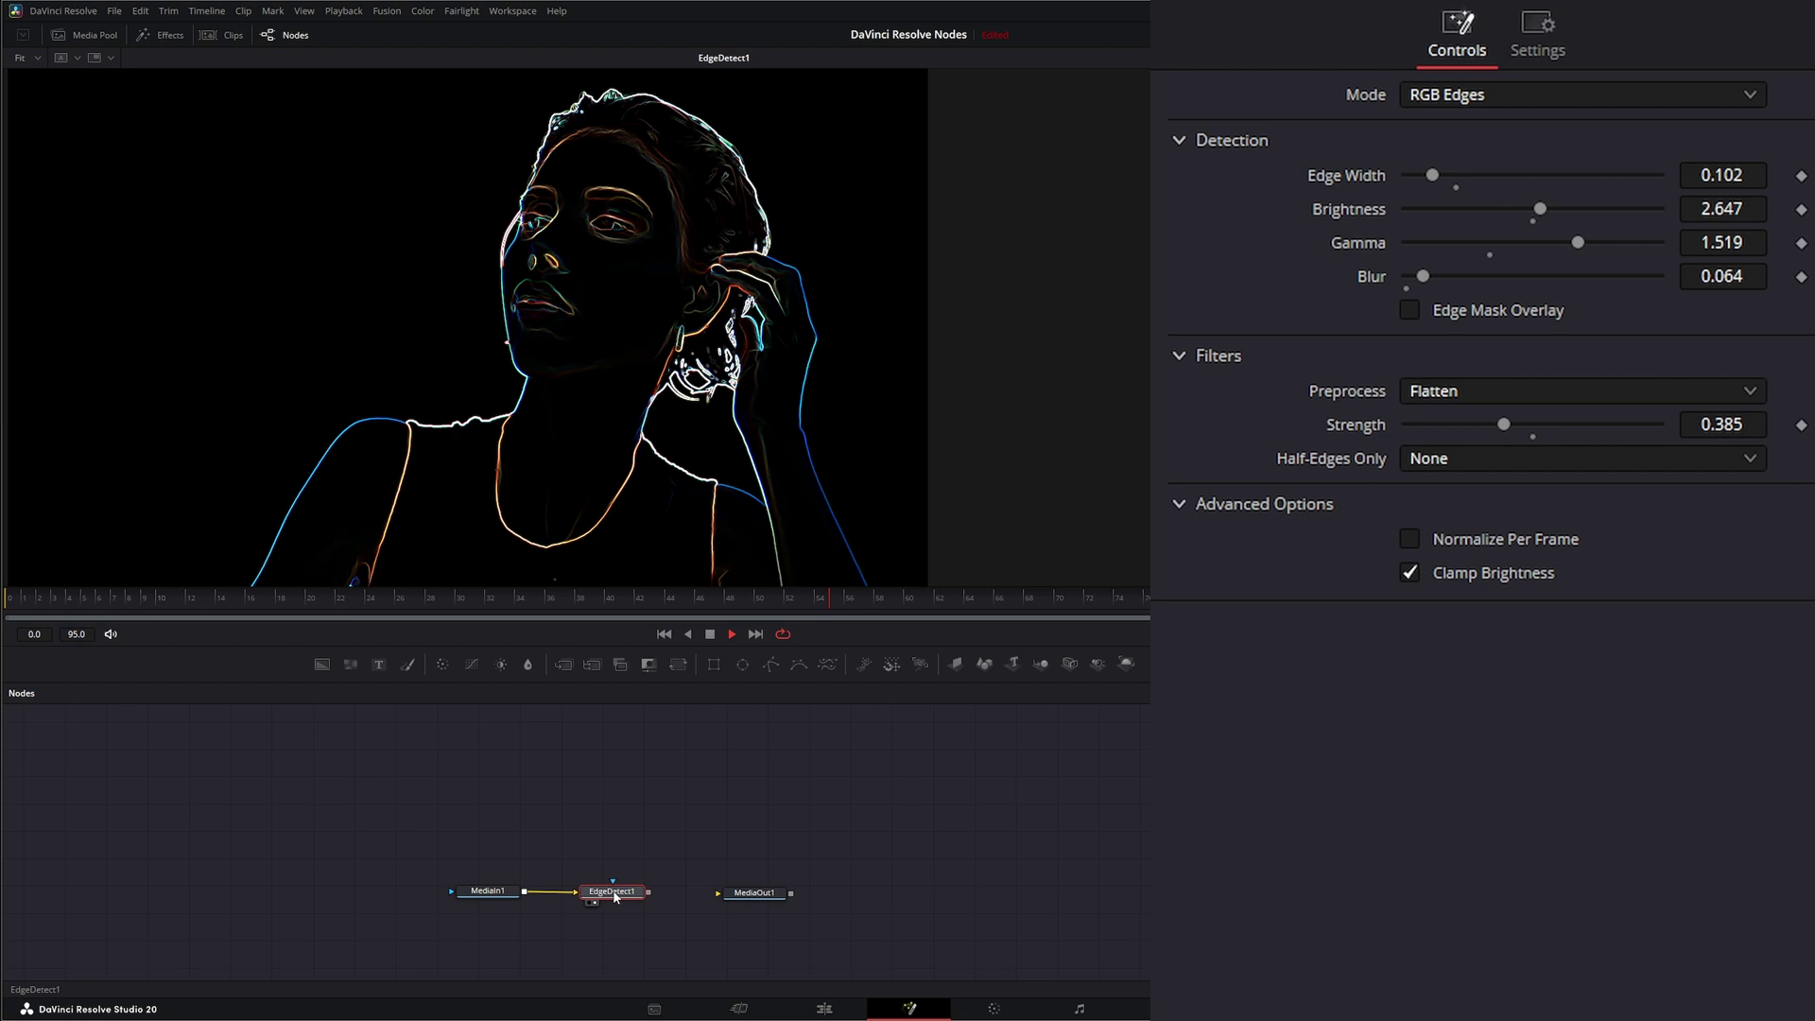
key("space")
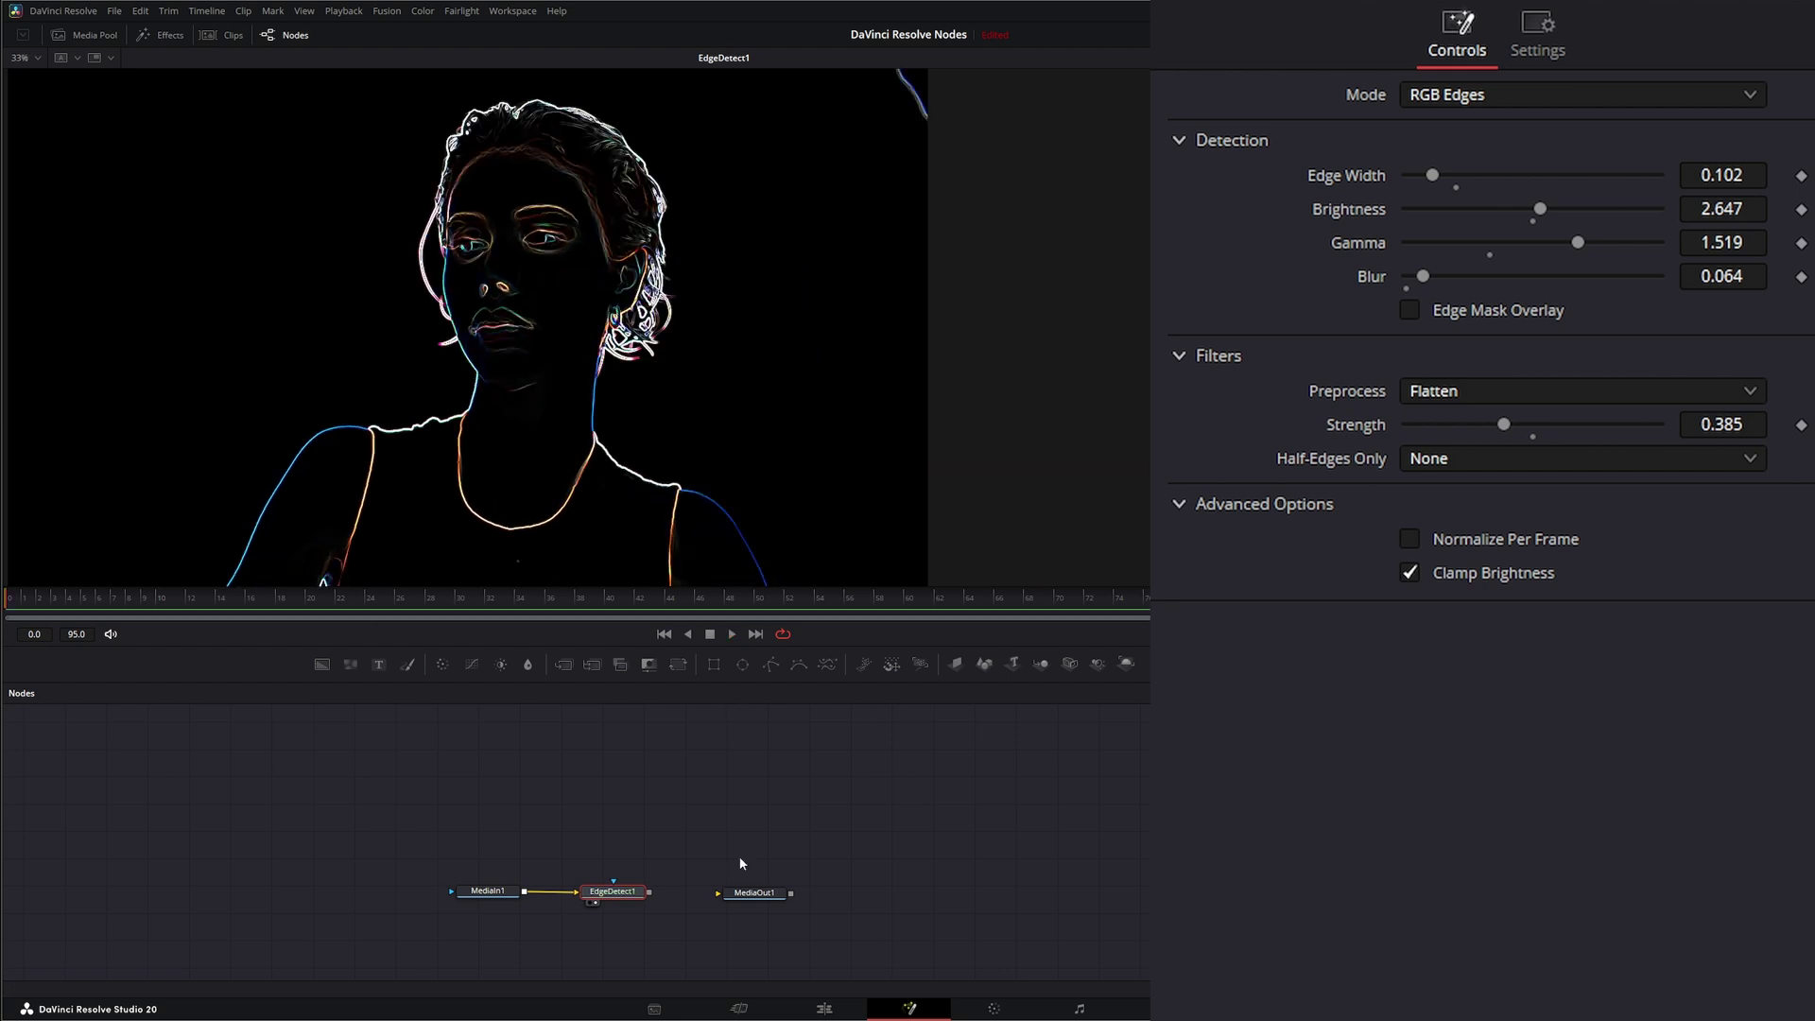
left_click(622, 839)
mouse_move(613, 899)
left_mouse_down()
mouse_move(621, 858)
mouse_move(613, 895)
mouse_move(618, 877)
mouse_move(616, 903)
mouse_move(629, 895)
left_mouse_up()
left_click_drag(501, 891, 487, 892)
Step: Add a Blur1 node fed by MediaIn1 and set its Blur Size to 3.7
left_click(636, 896)
left_click(486, 888)
left_click_drag(528, 664, 586, 835)
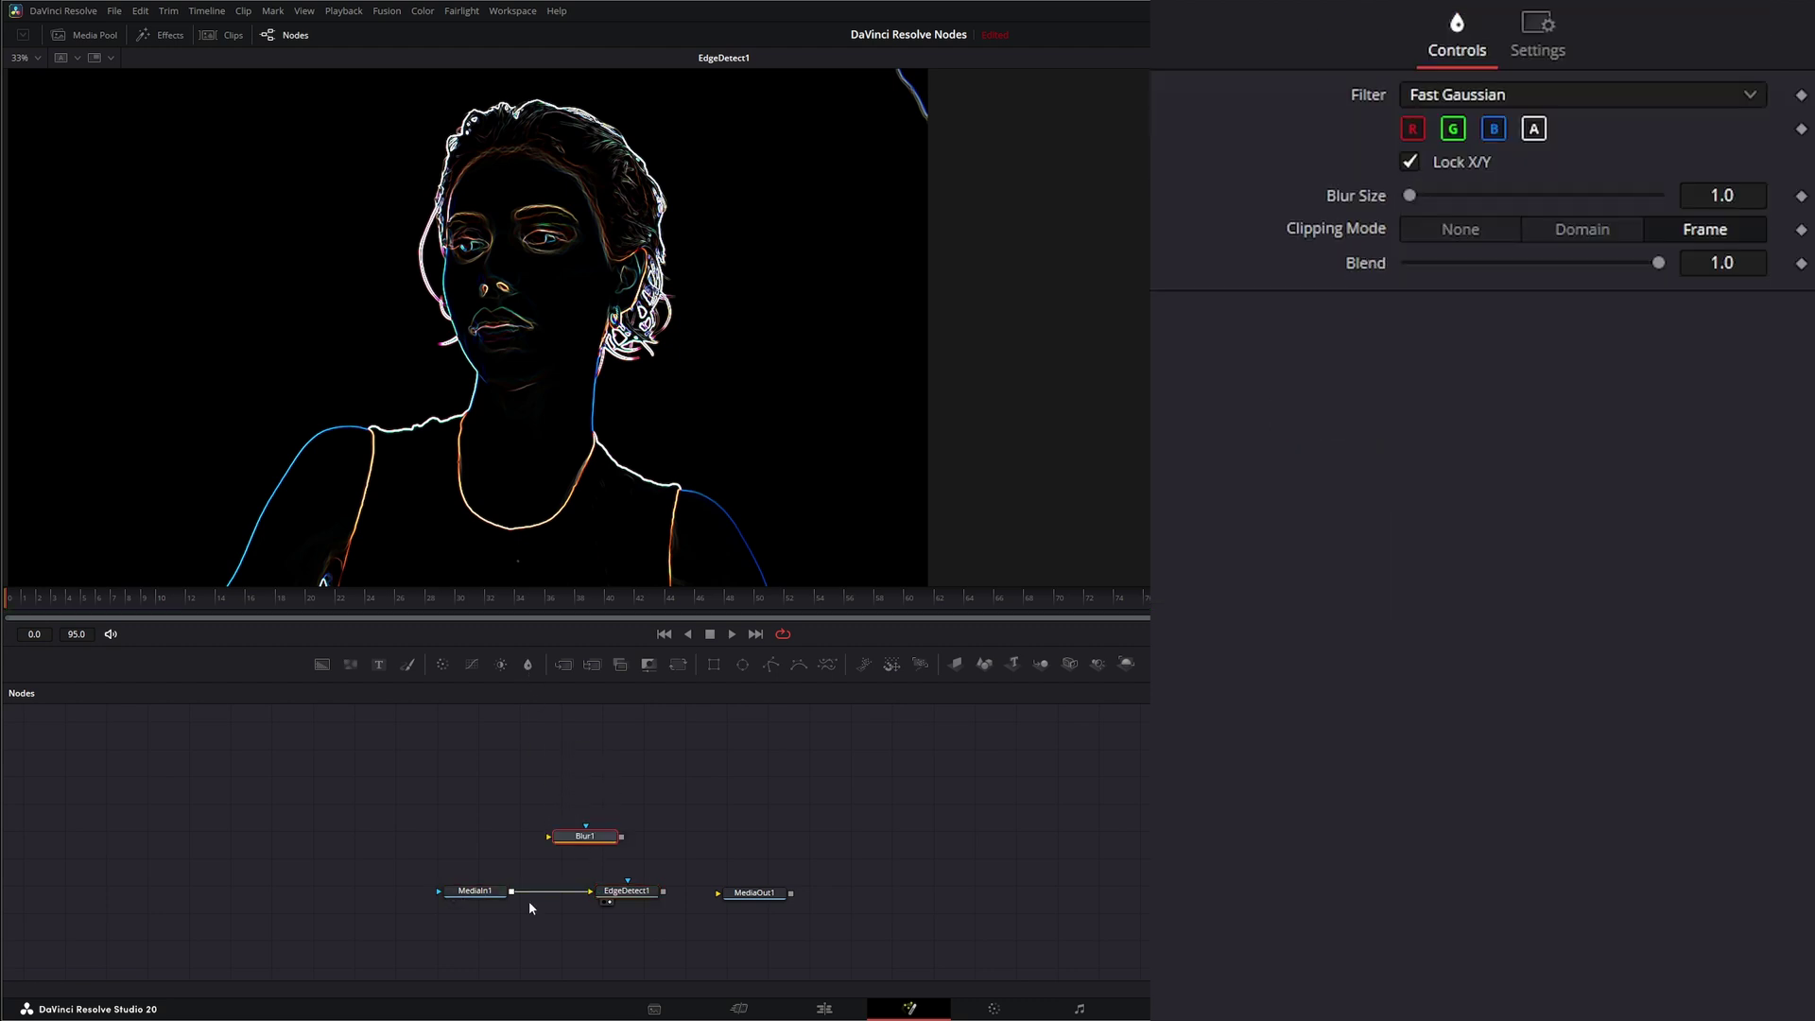
left_click_drag(511, 892, 550, 837)
key("1")
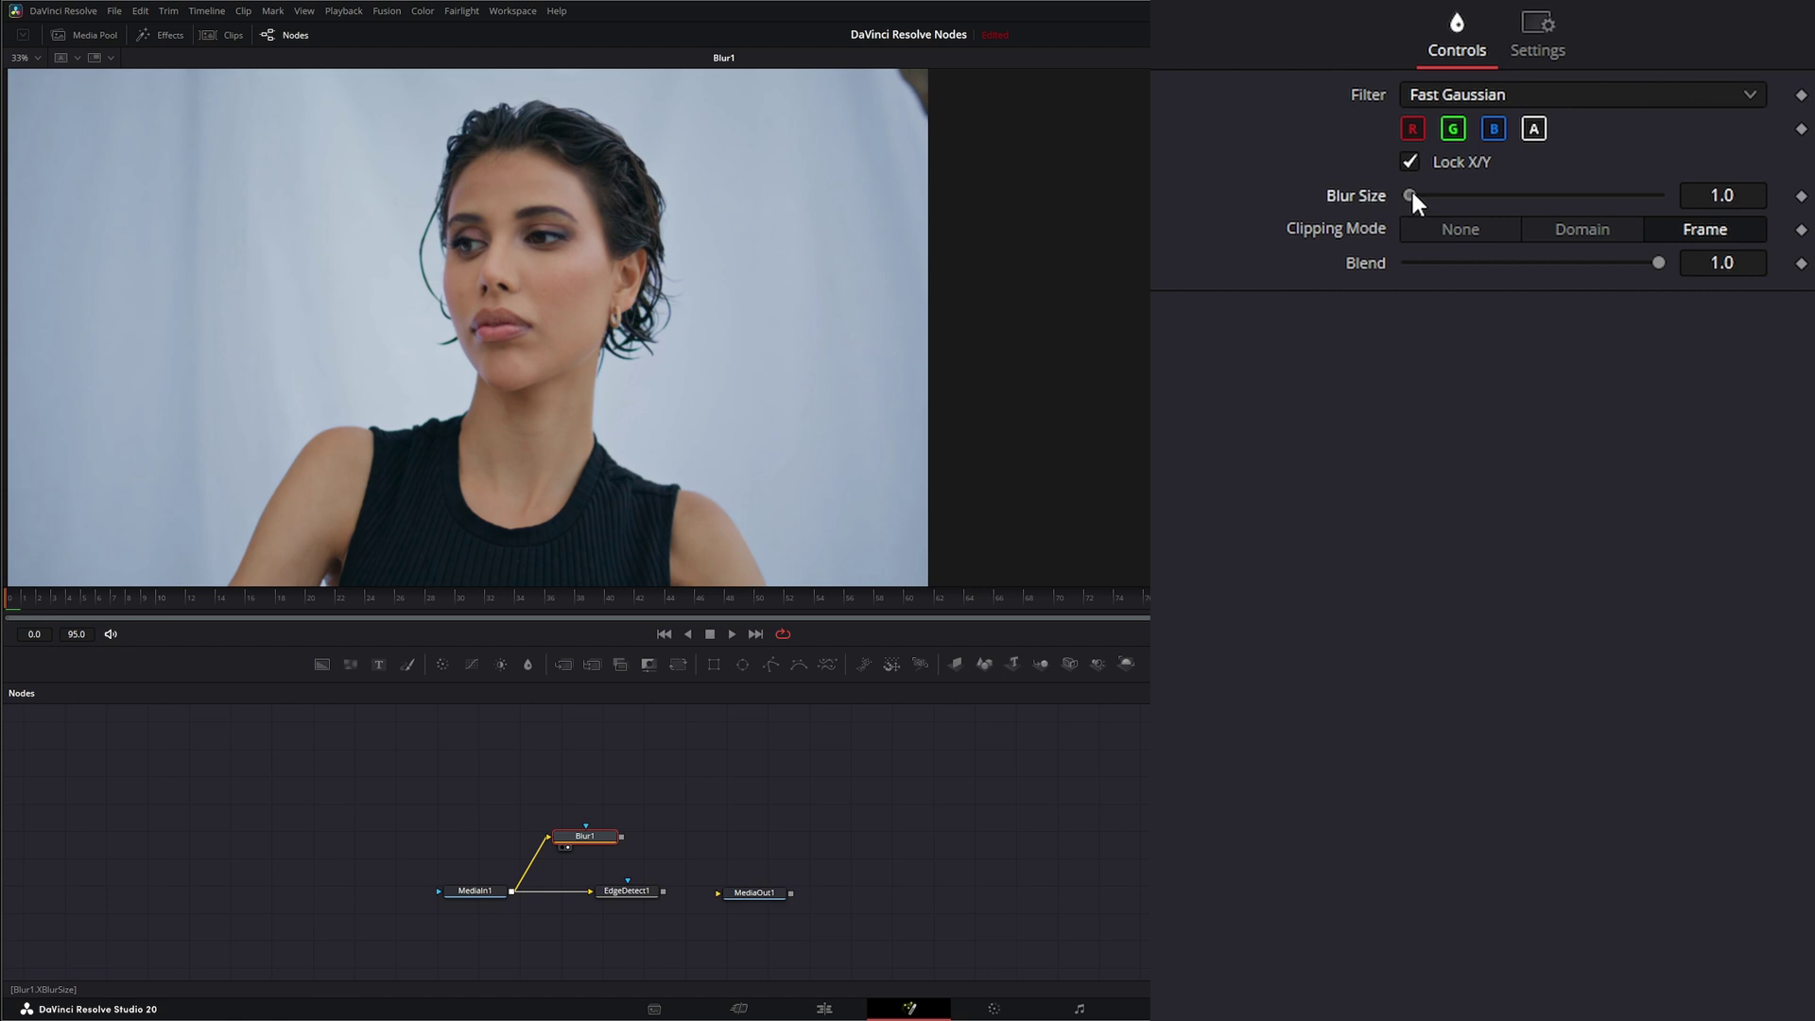
left_click_drag(1412, 194, 1416, 193)
Step: Move EdgeDetect1 aside and switch its Mode to Grayscale Edges
left_click_drag(647, 895, 452, 465)
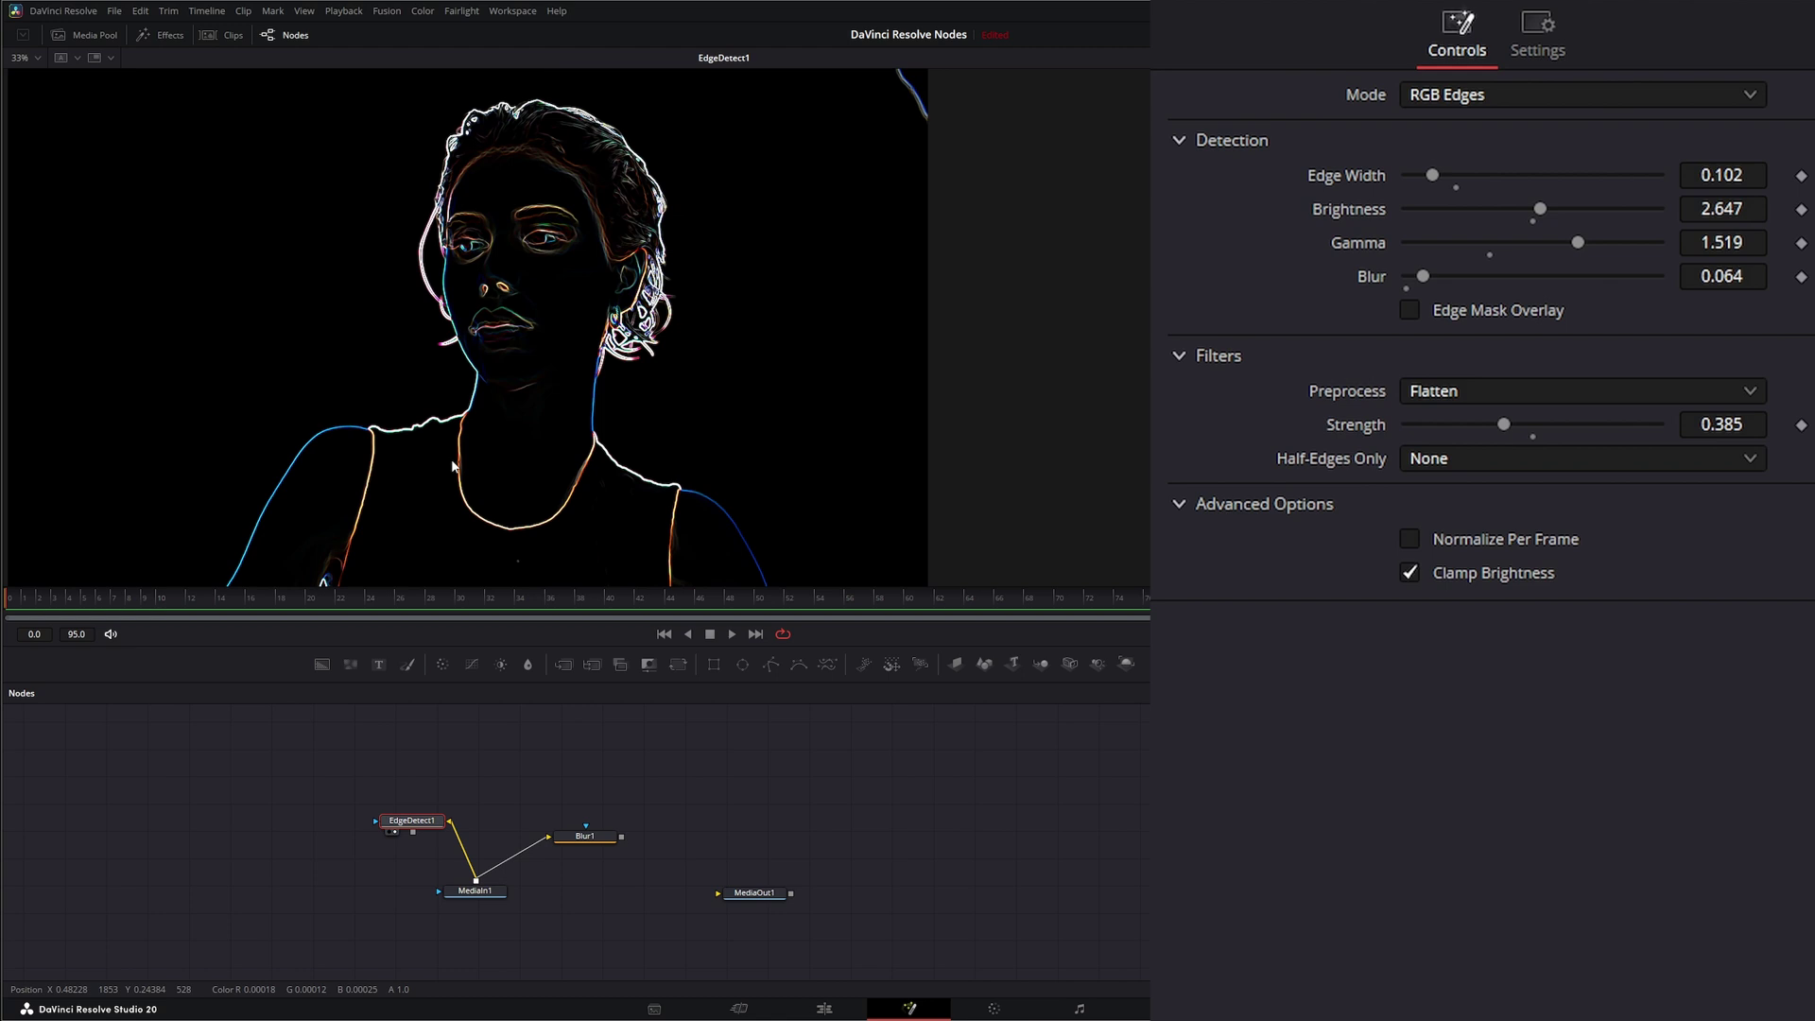
left_click(1443, 92)
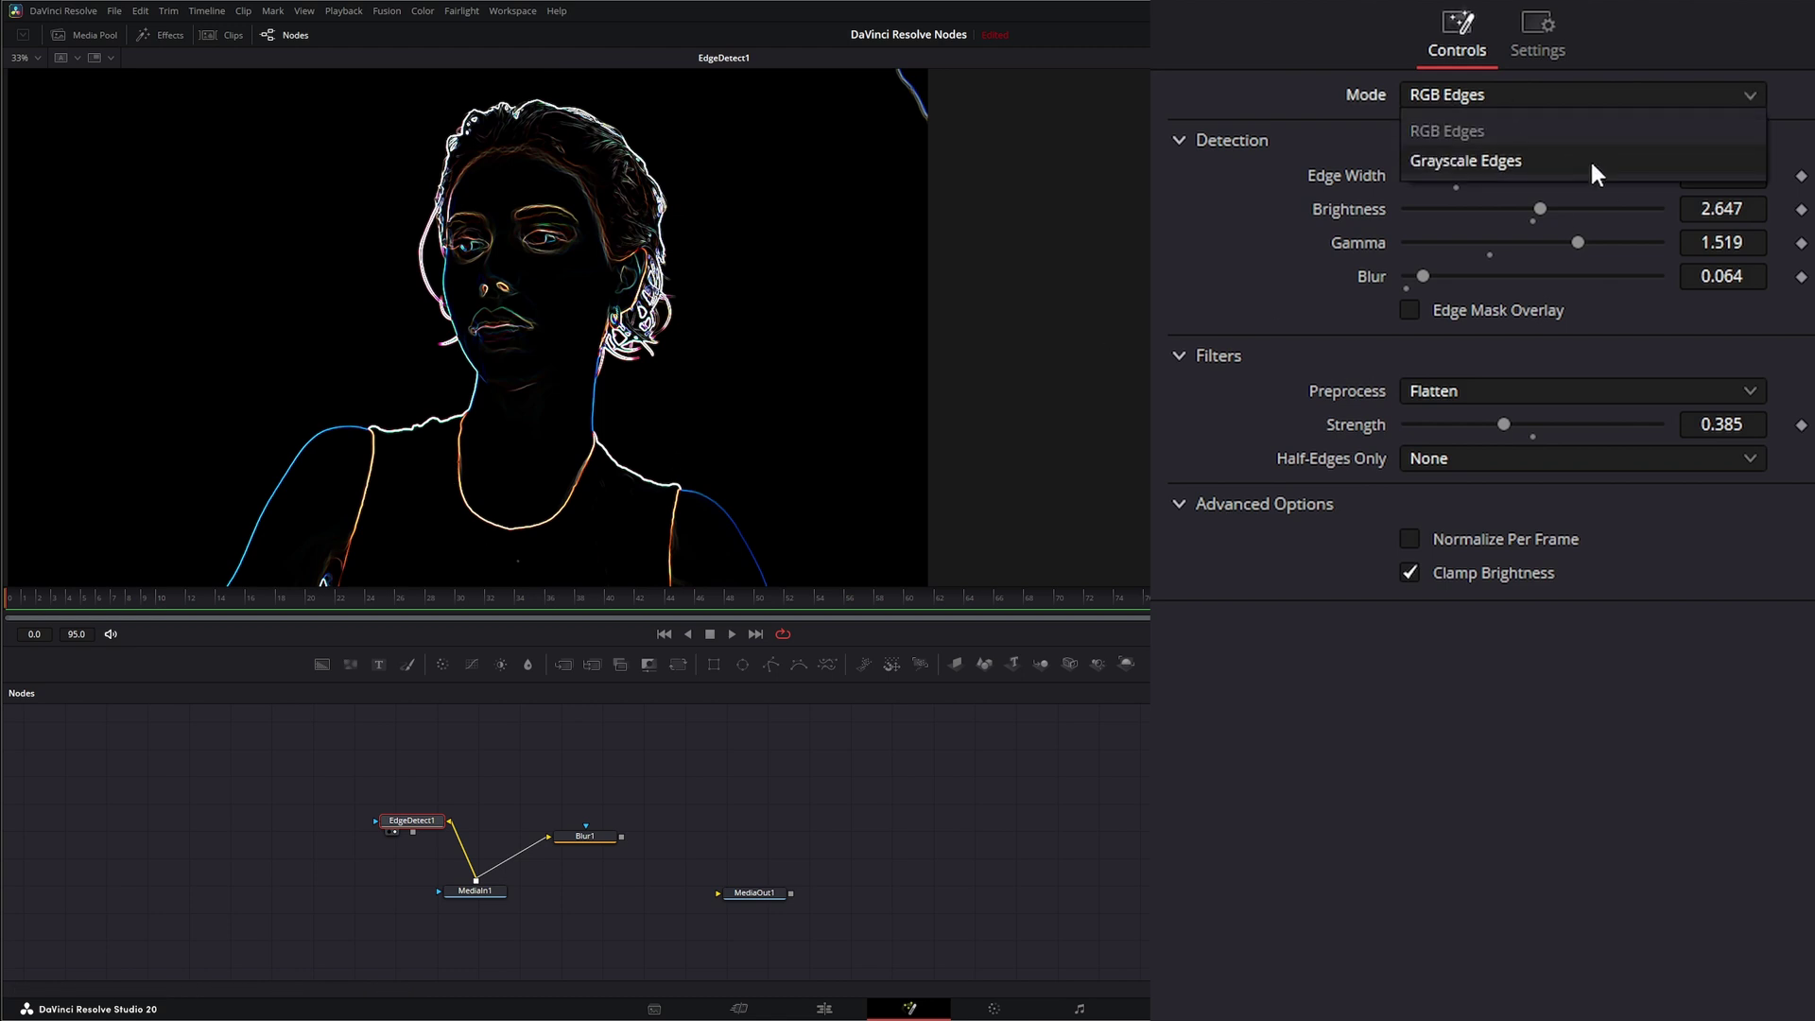
left_click(1497, 165)
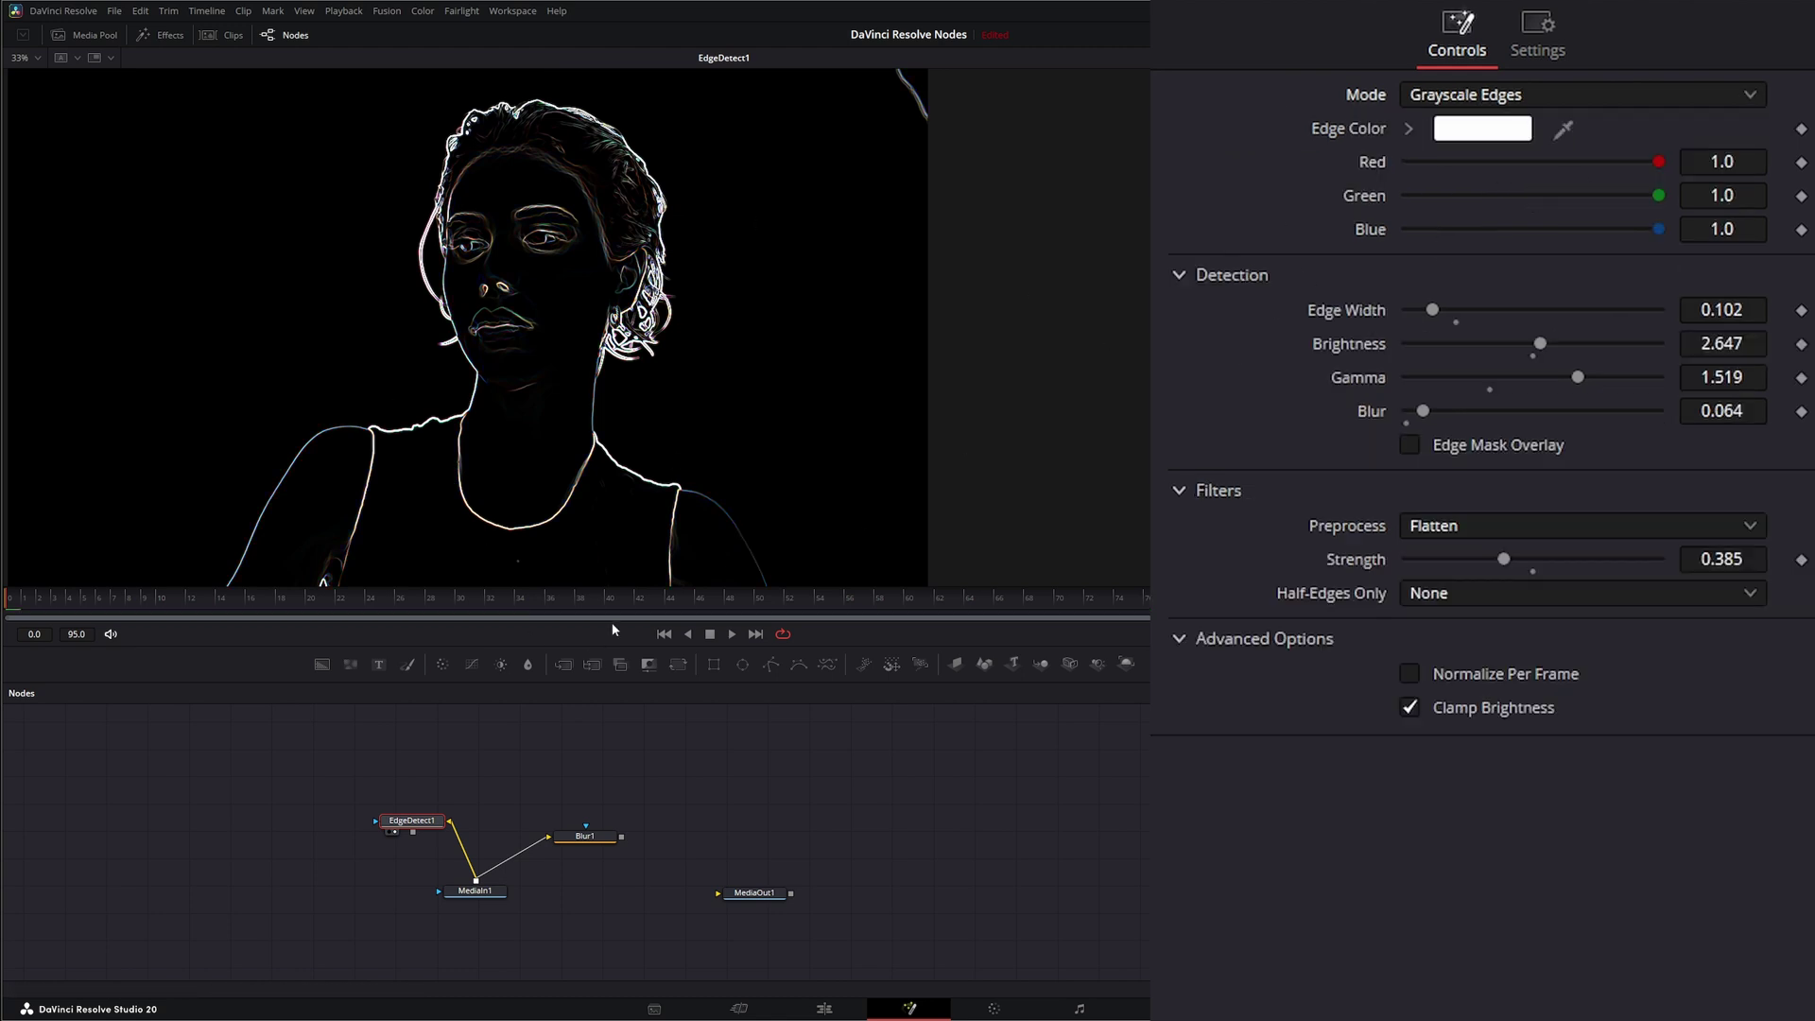
Step: Add a Bitmap1 node fed by EdgeDetect1 and set its Channel to Luminance
left_click(526, 771)
key("shift+space")
type("edg")
key("BackSpace")
key("BackSpace")
key("BackSpace")
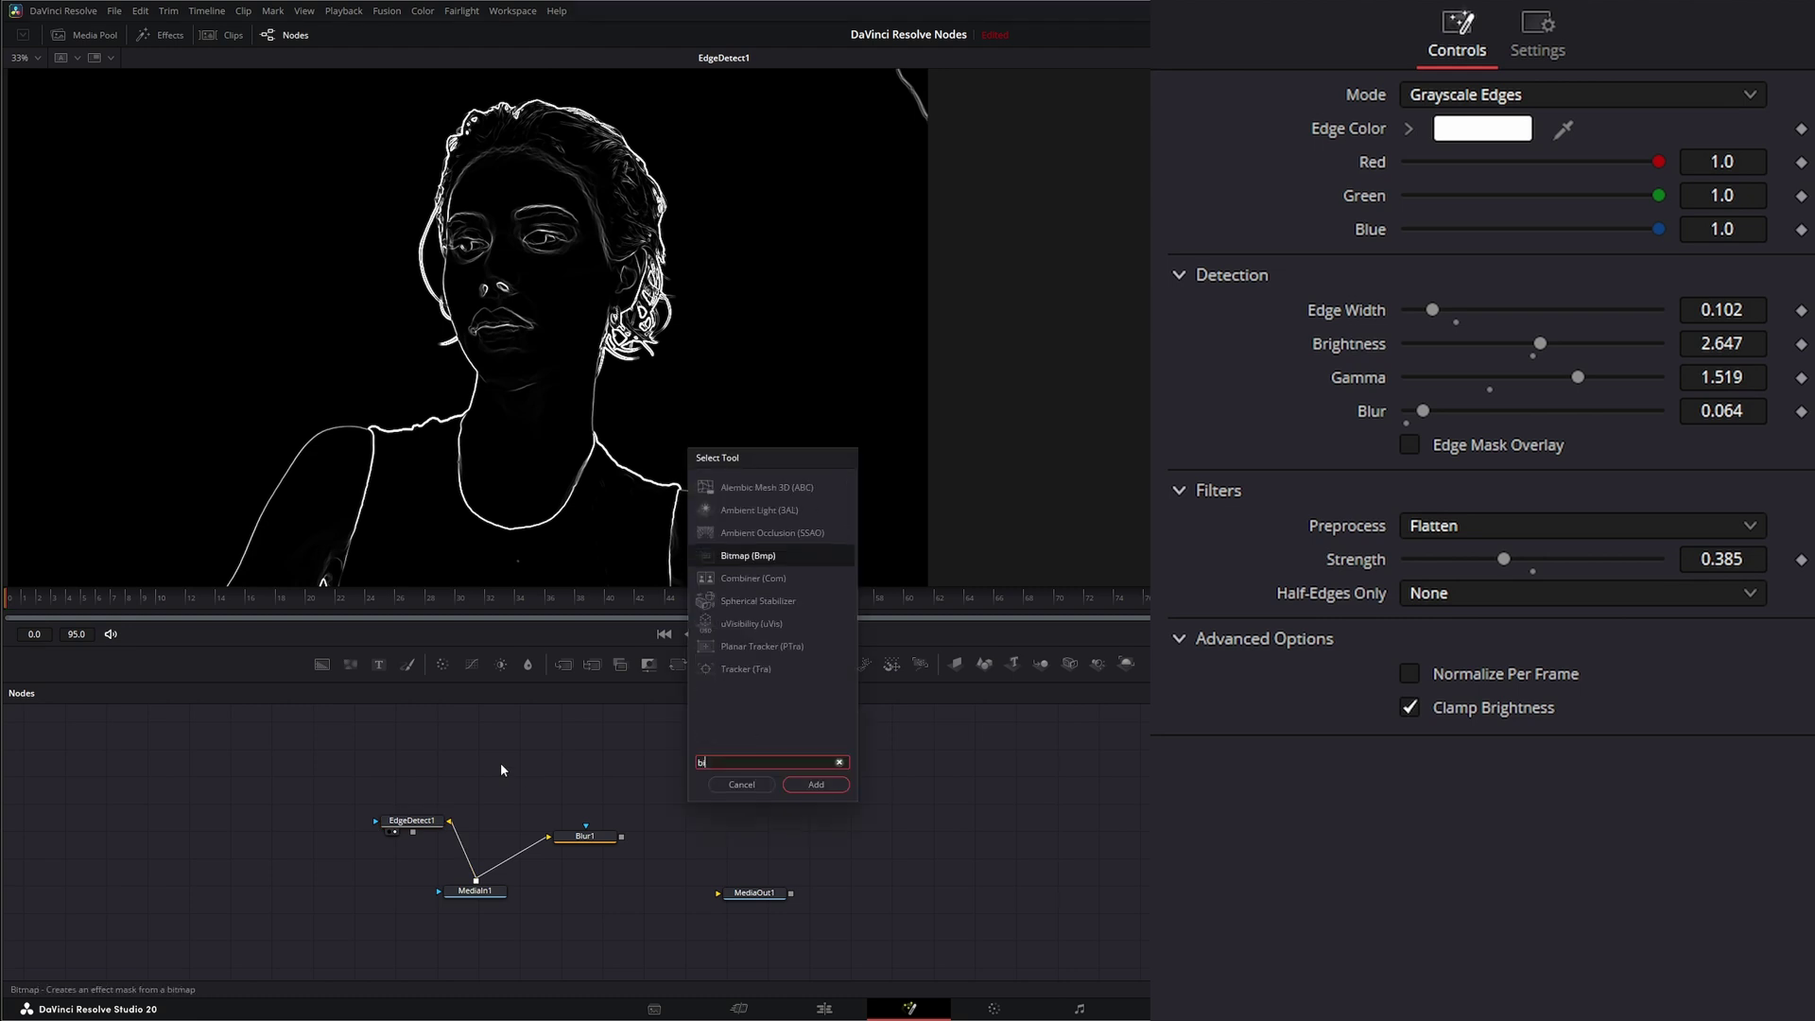
type("bitmap")
key("Return")
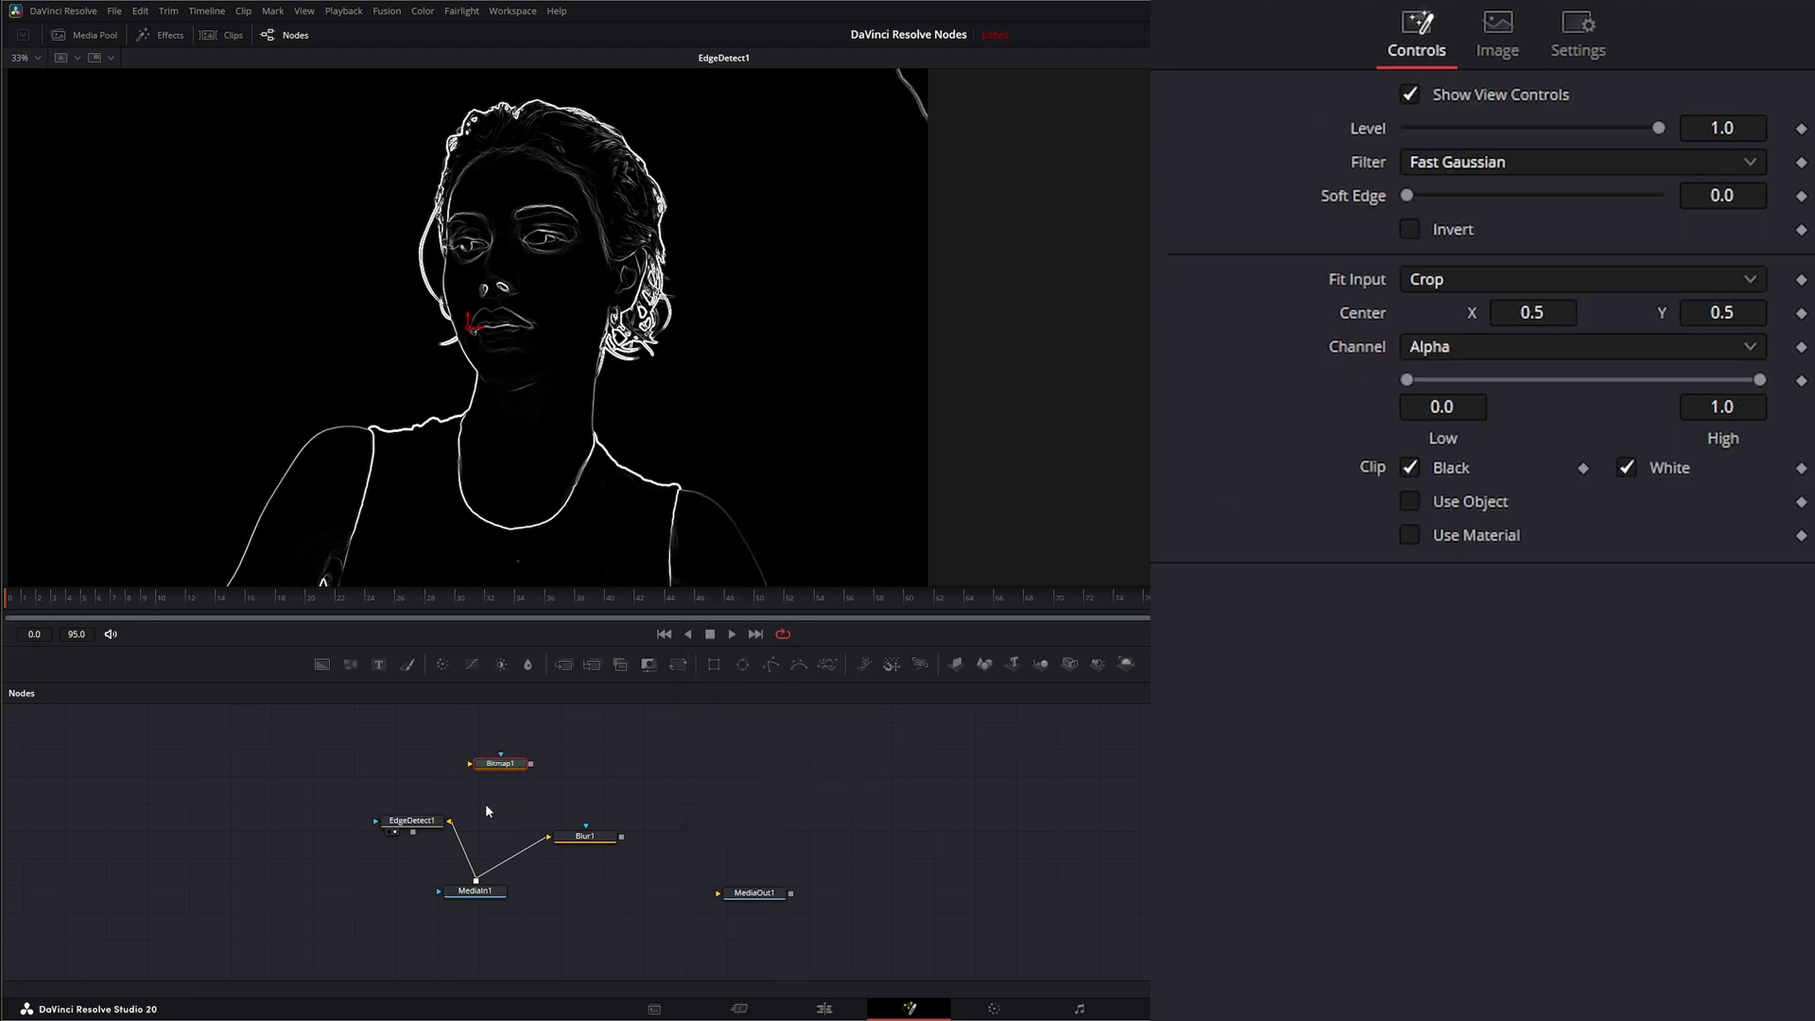
left_click_drag(413, 832, 518, 518)
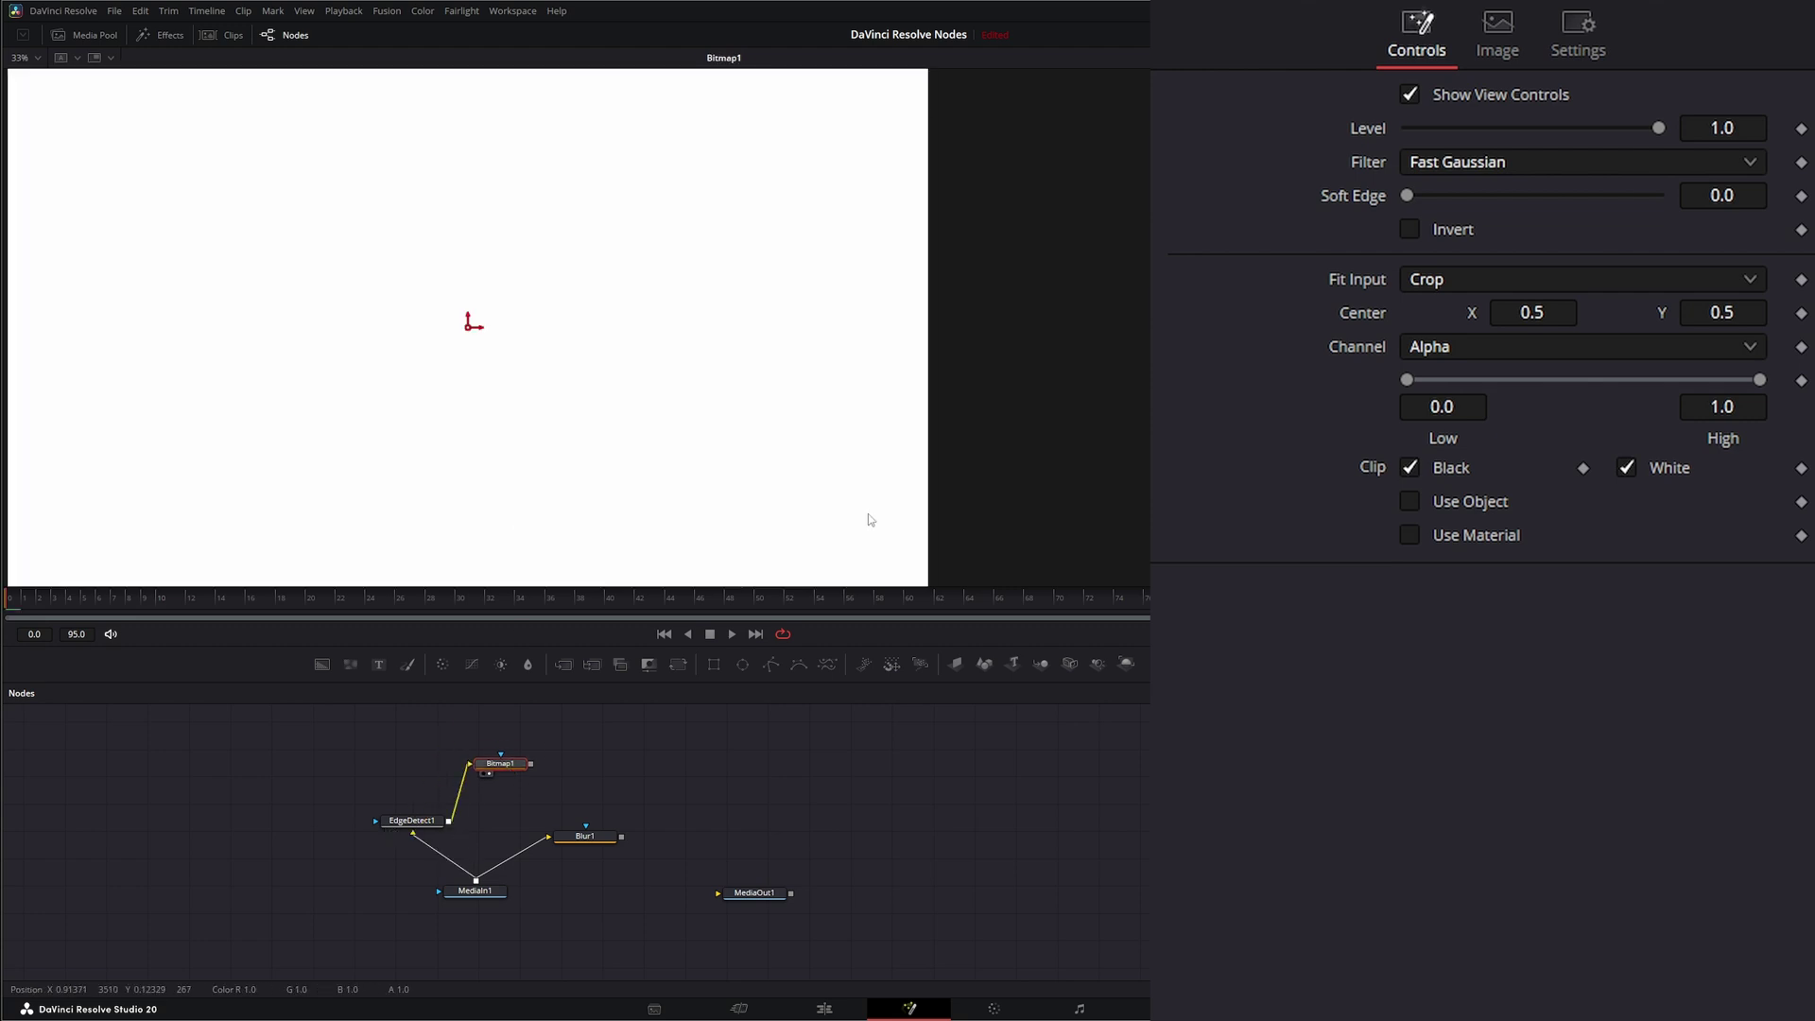
left_click(1464, 348)
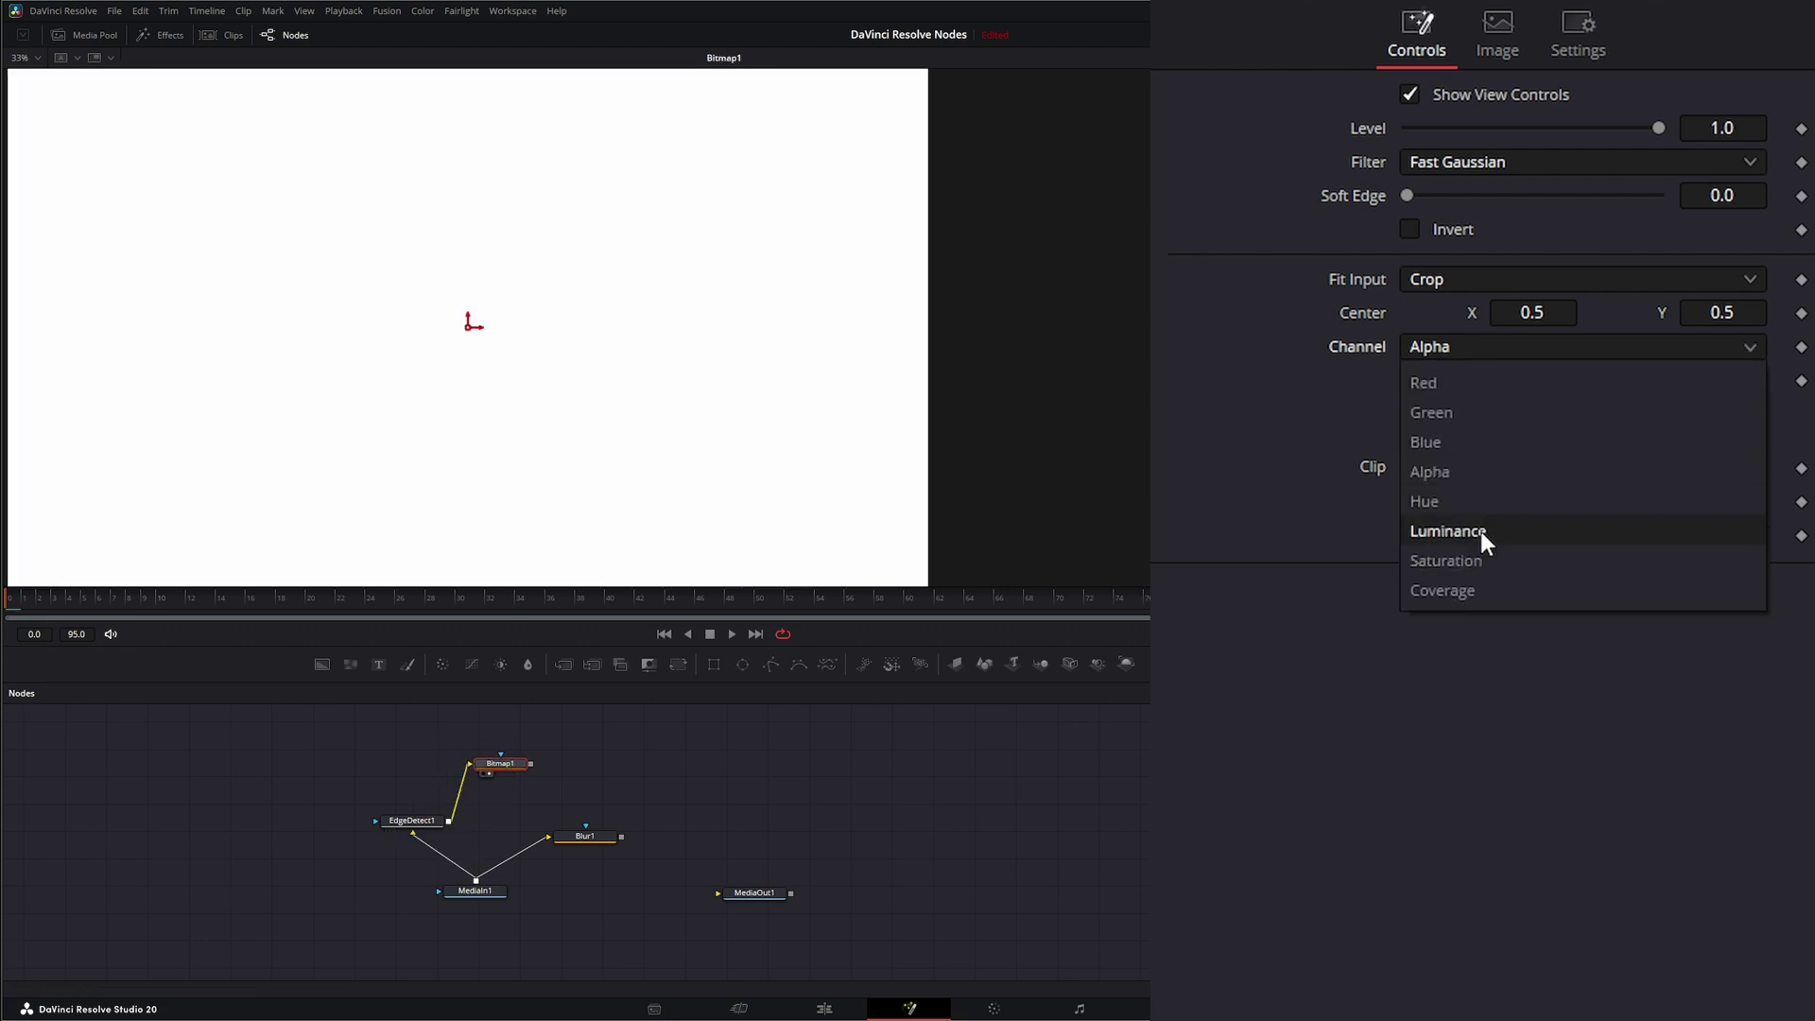
left_click(1480, 531)
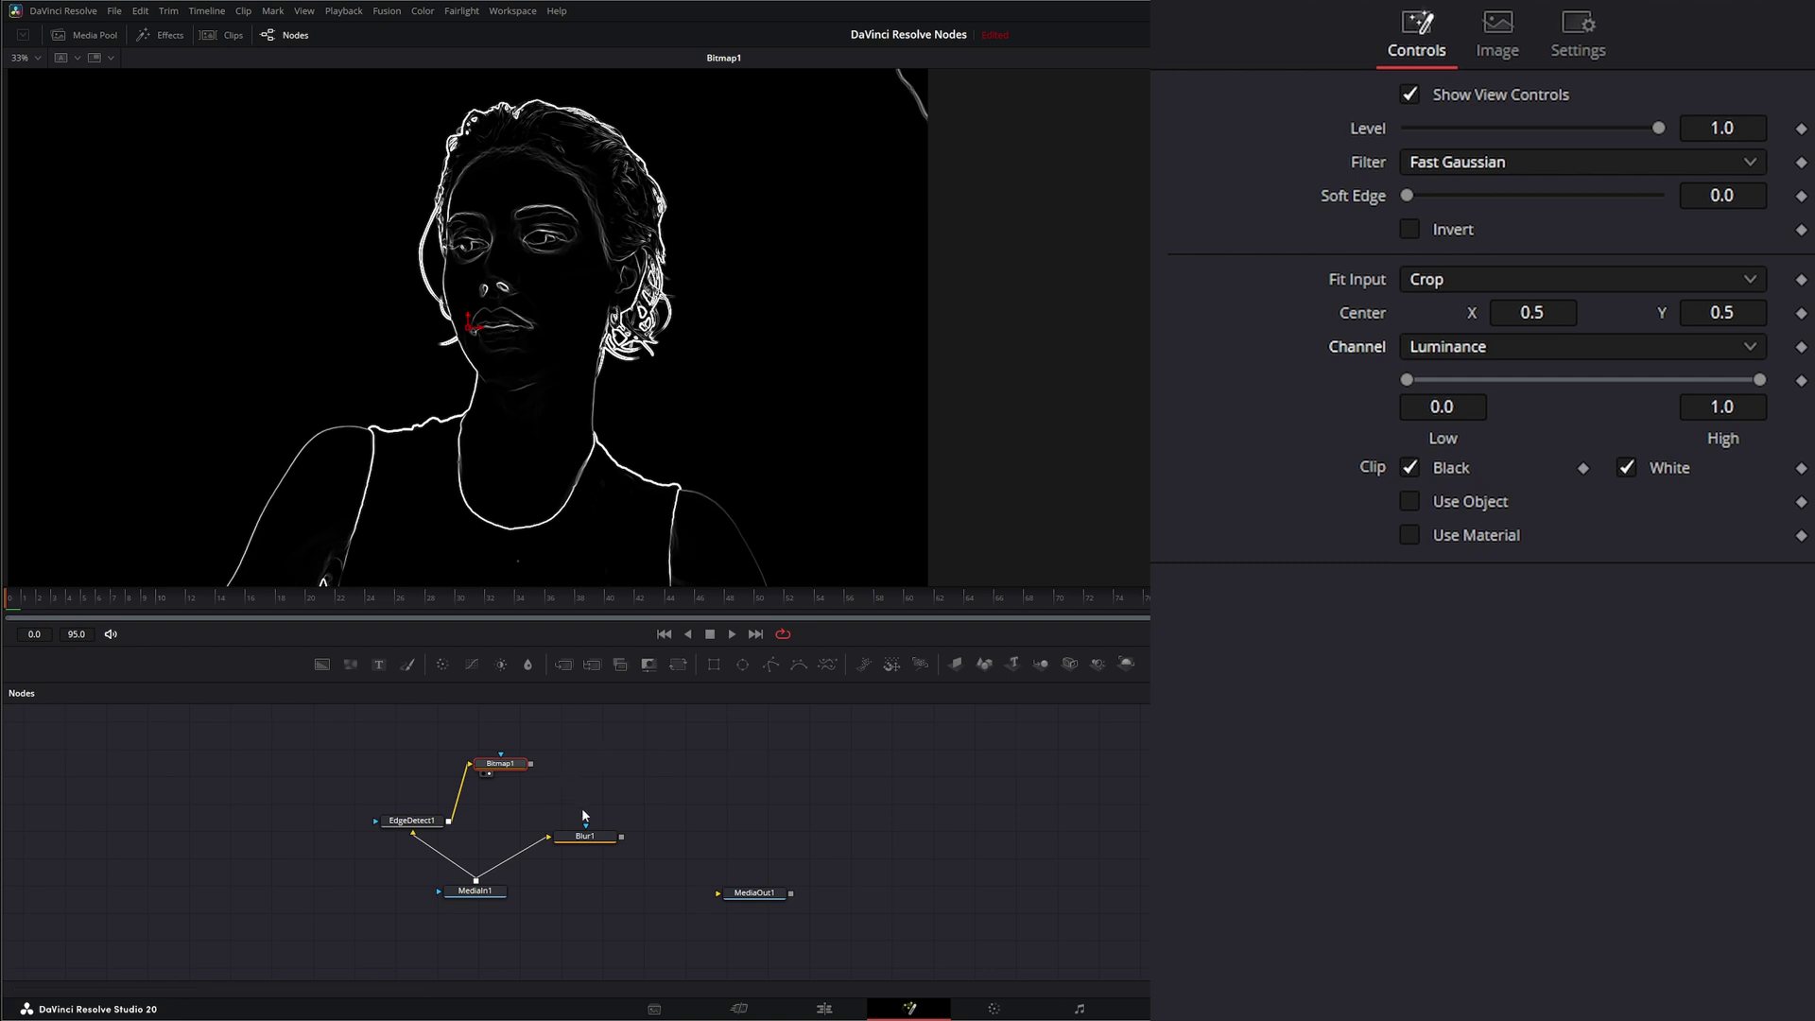
Step: View Blur1 and connect Bitmap1 to its mask input so facial detail stays sharp
left_click_drag(590, 838, 588, 326)
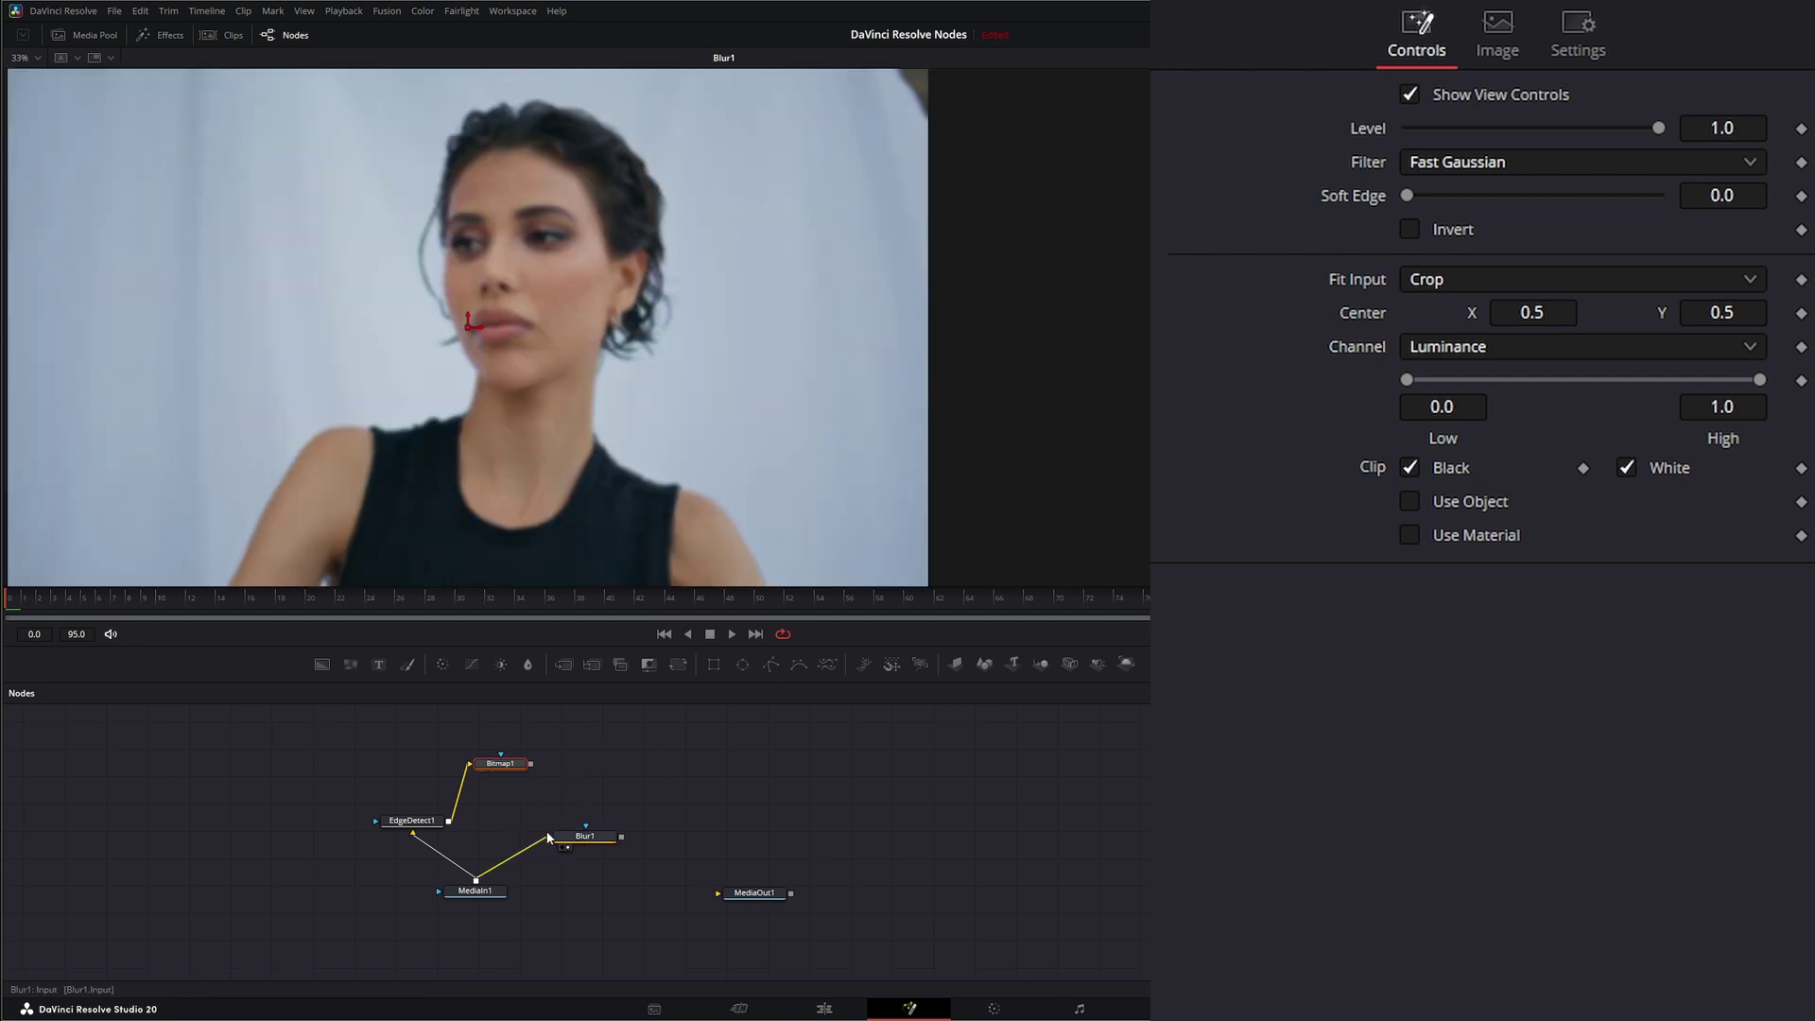
left_click_drag(531, 763, 587, 714)
left_click_drag(589, 821, 586, 832)
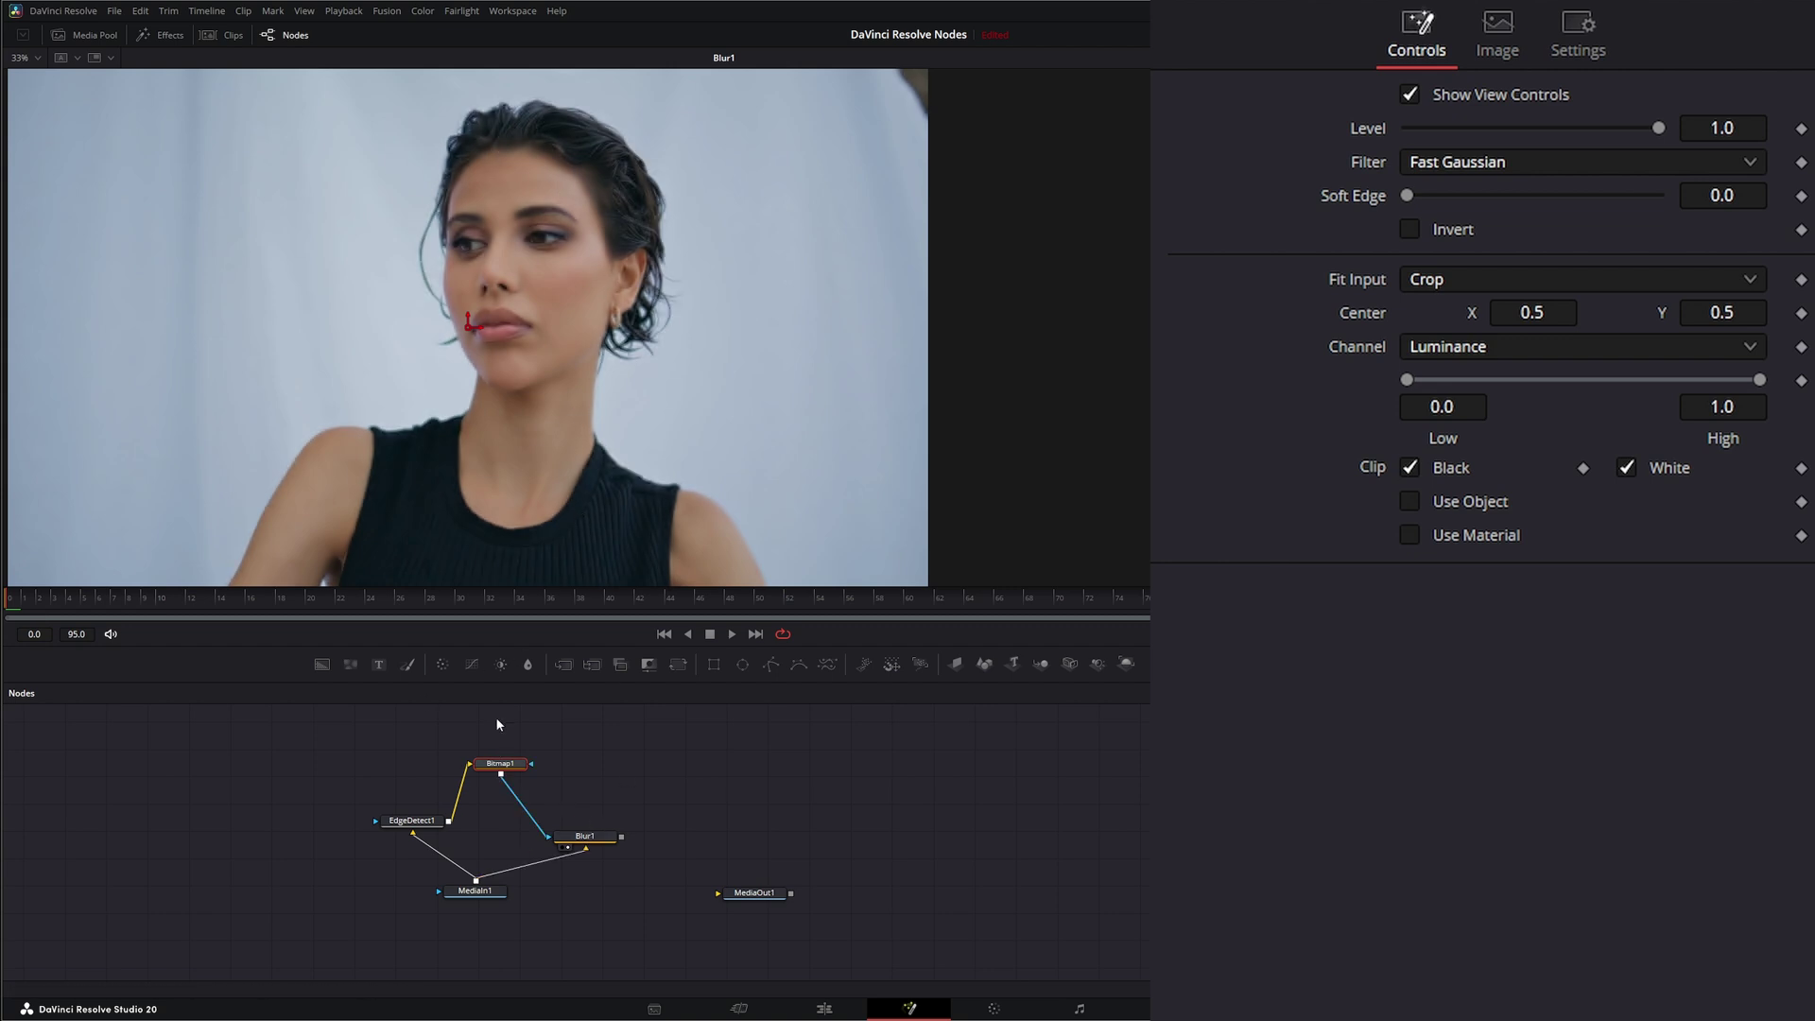
left_click_drag(503, 767, 518, 763)
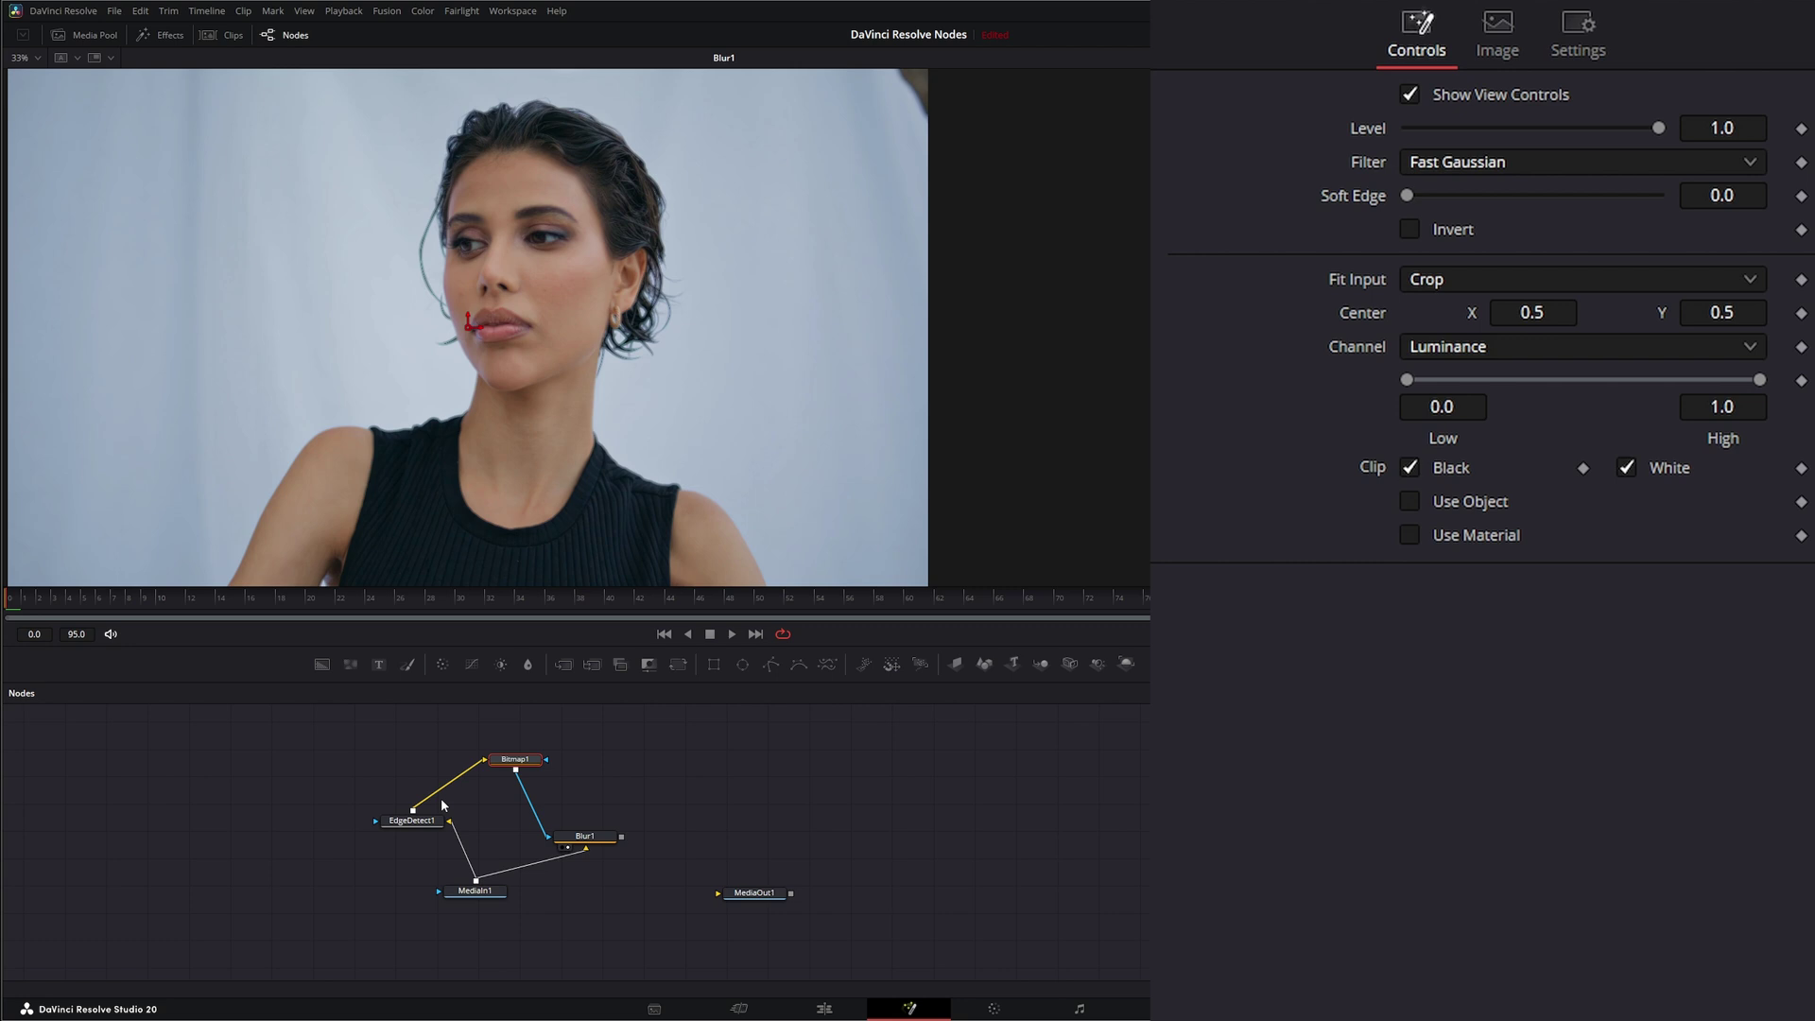
Step: Set EdgeDetect1 Edge Width 0.401 and Blur 0.053, play back to check, and tidy the nodes
left_click(401, 821)
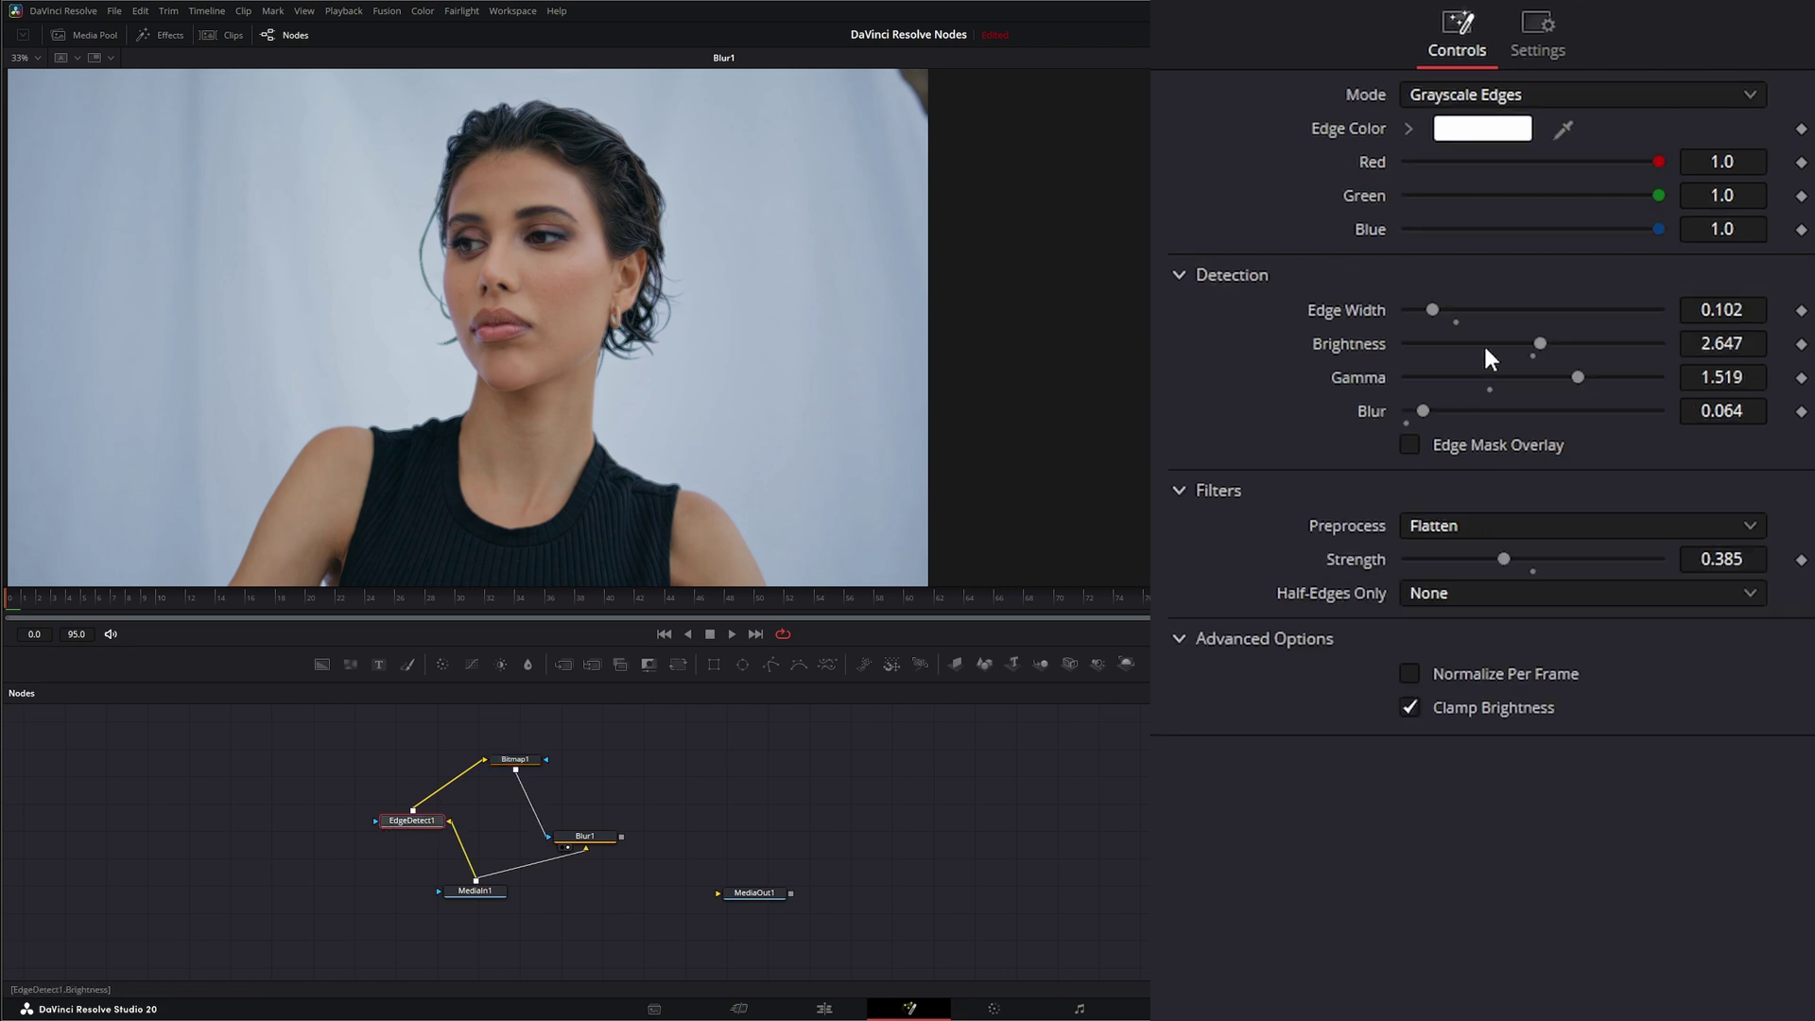
left_click_drag(1432, 308, 1561, 340)
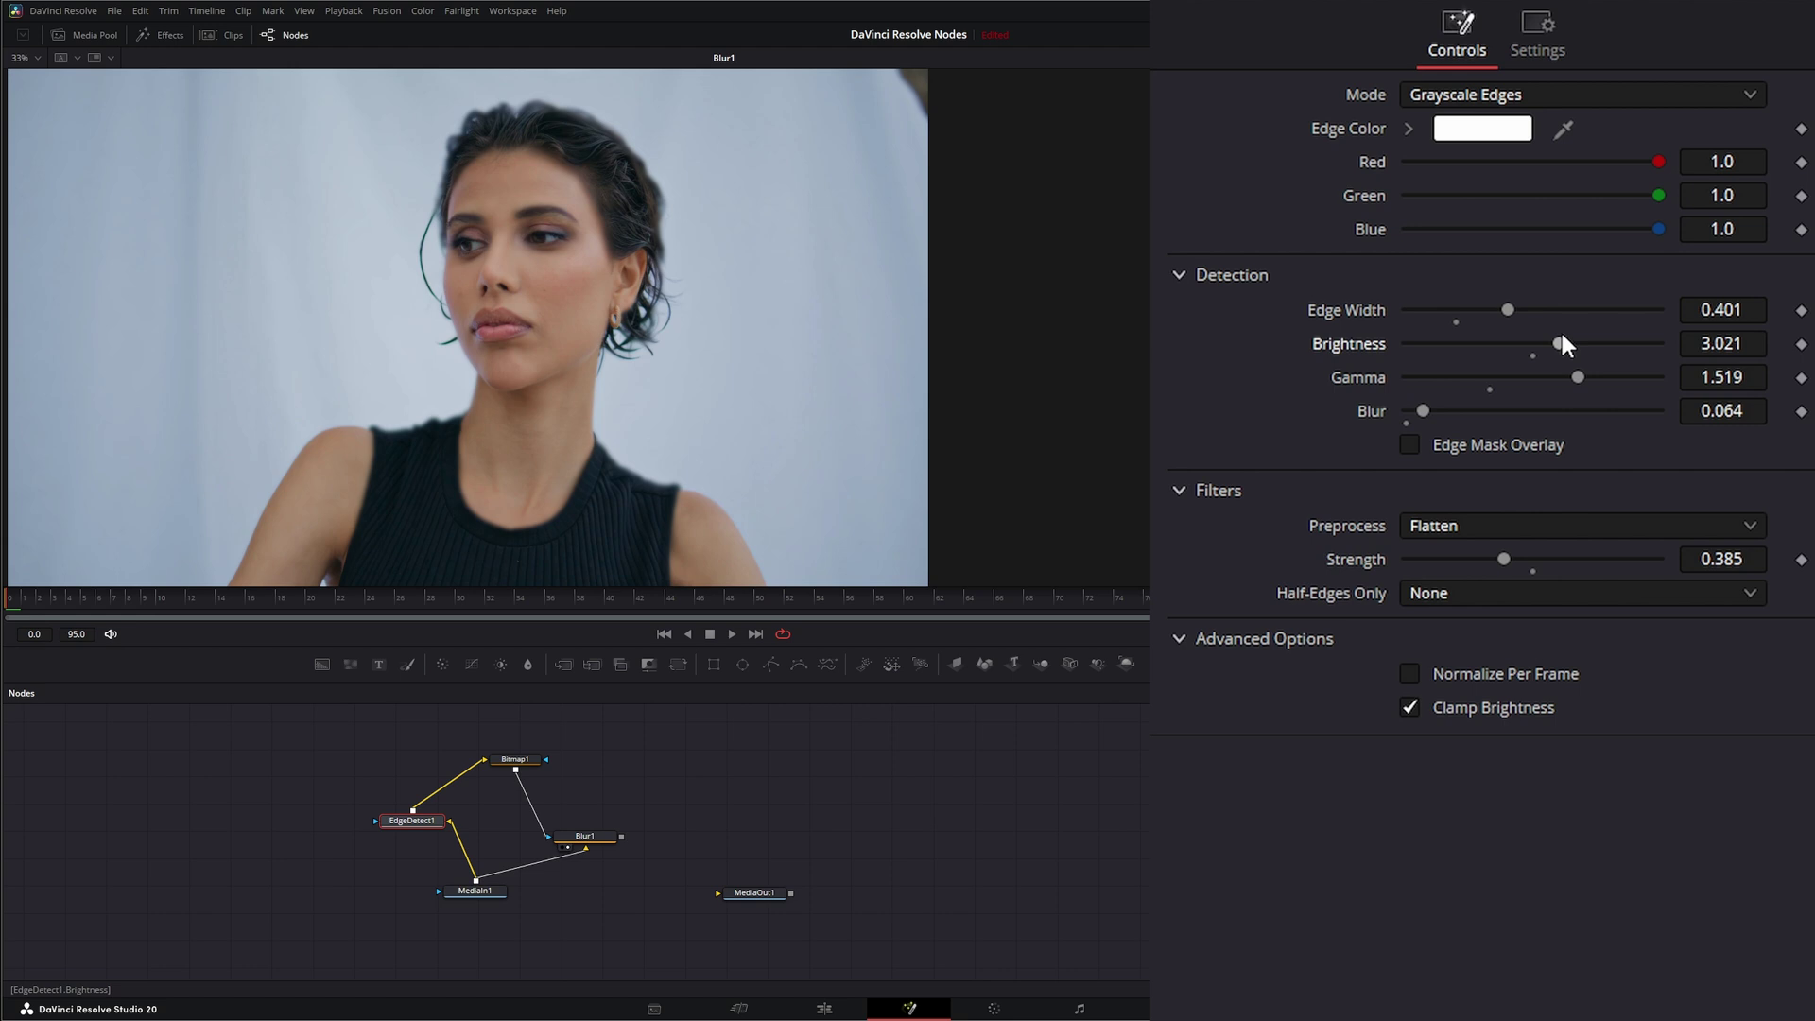
mouse_move(1422, 411)
left_mouse_down()
mouse_move(1462, 406)
mouse_move(1420, 411)
left_mouse_up()
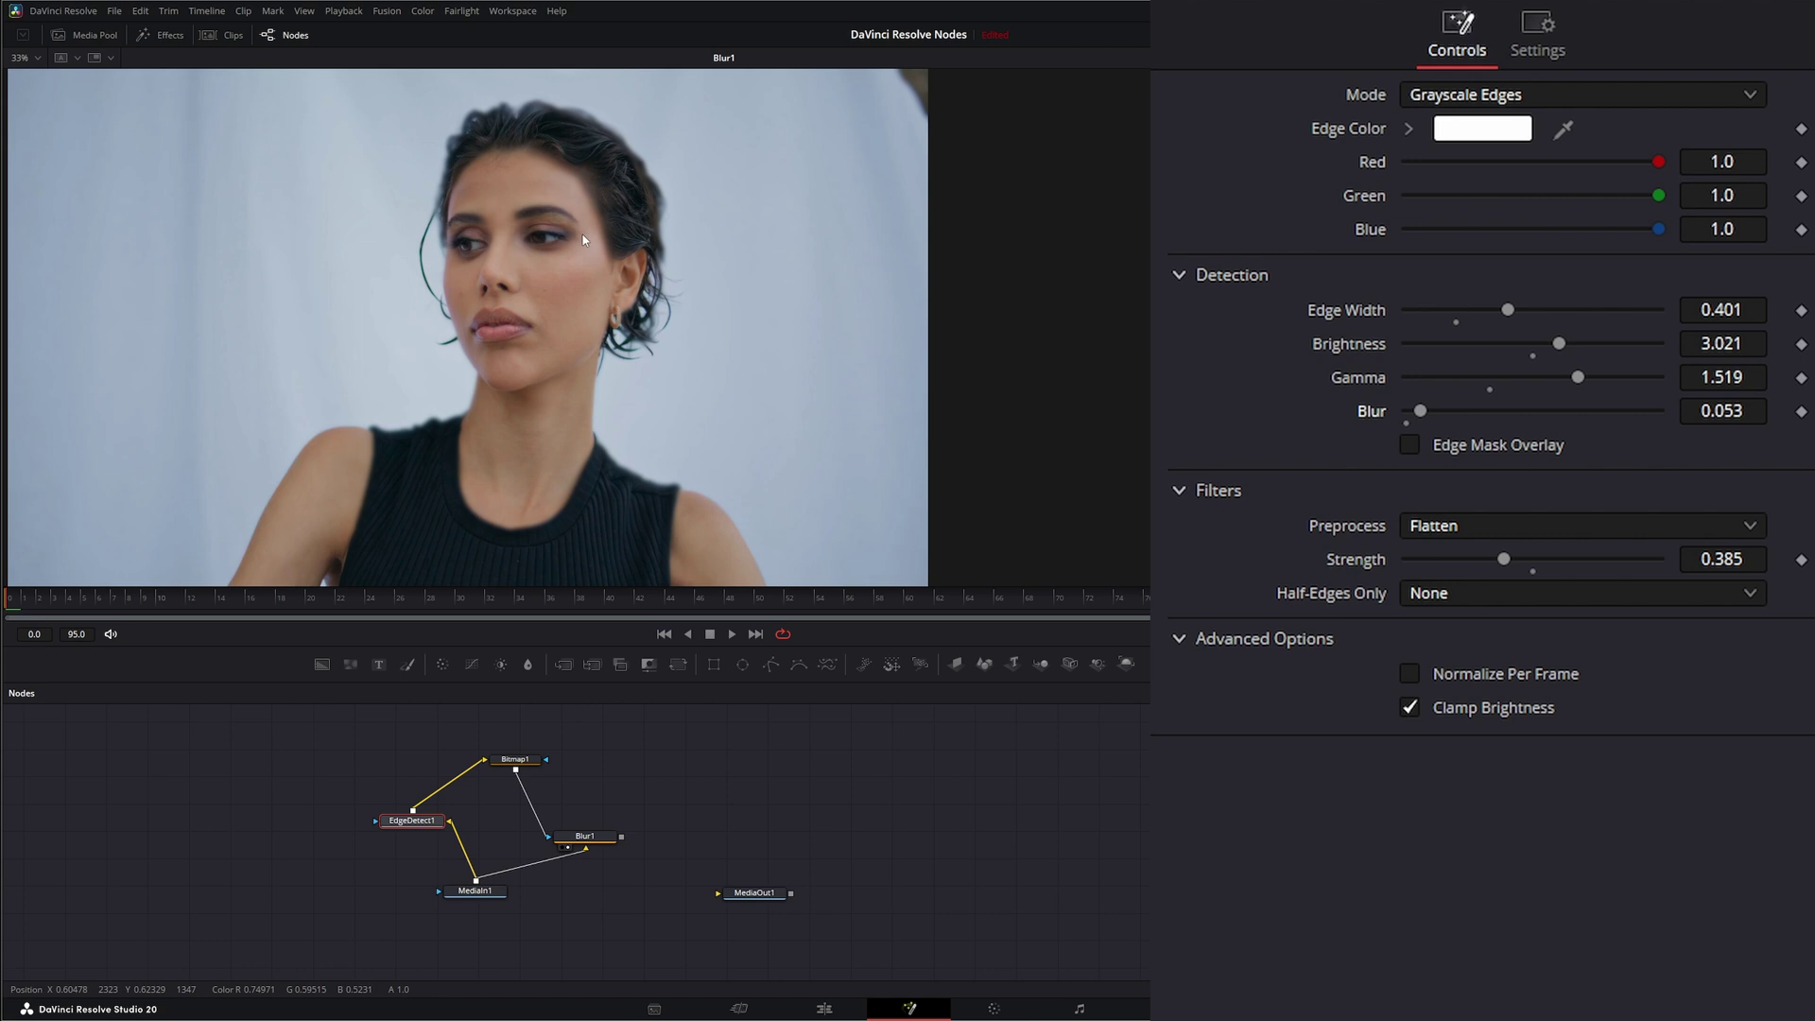
left_click(734, 634)
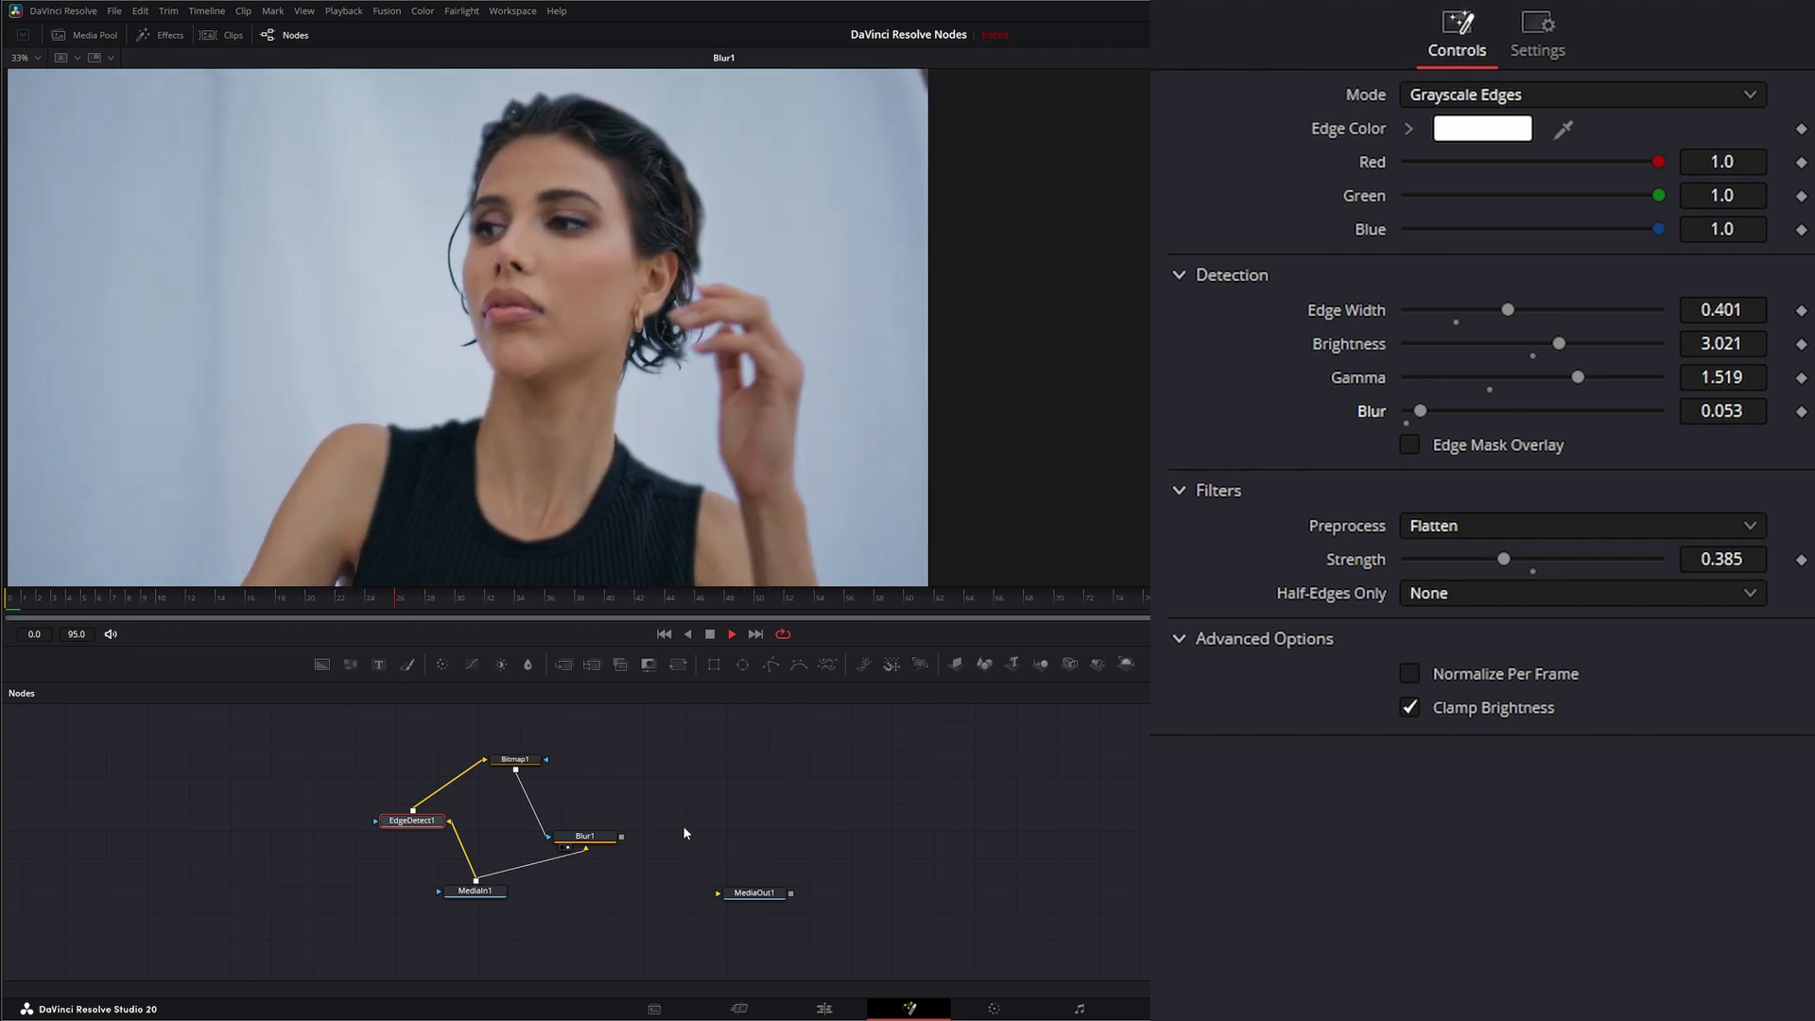
left_click(710, 635)
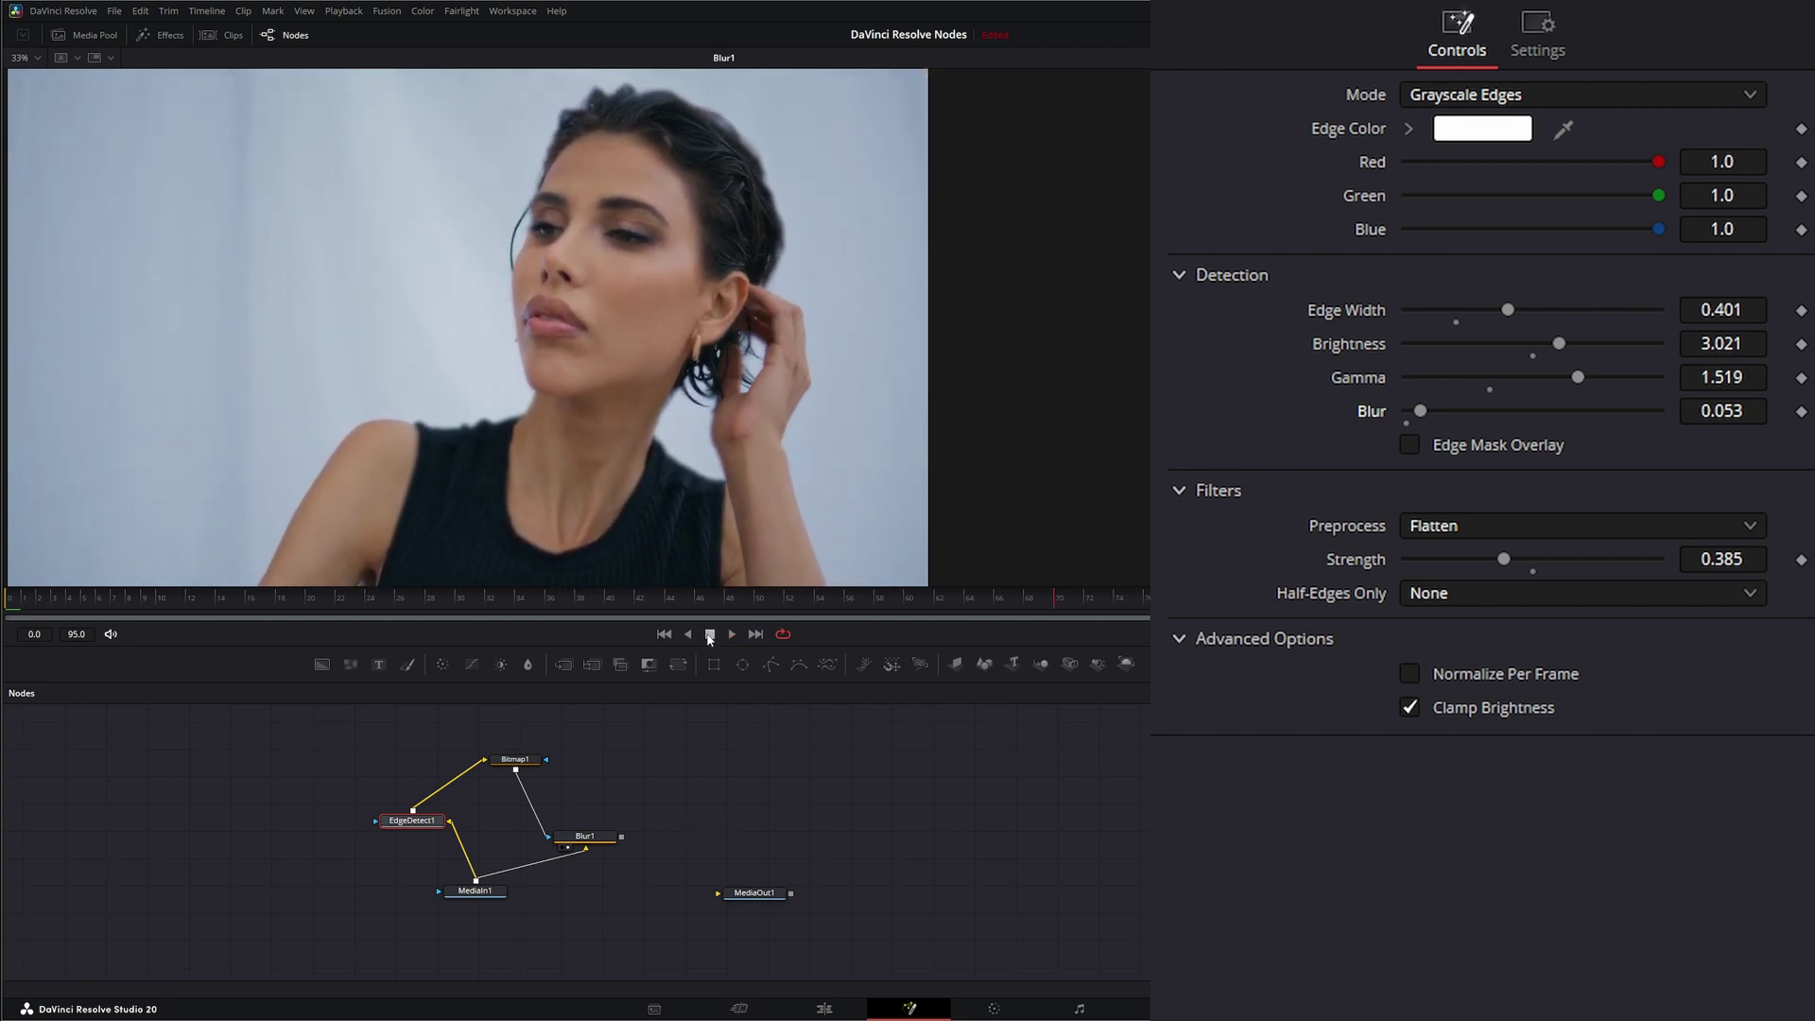
left_click(664, 636)
left_click_drag(525, 774, 491, 770)
left_click_drag(591, 839, 617, 846)
Step: Delete Blur1 and add a LumaKeyer1 node fed by MediaIn1, viewing its keyed output
key("Delete")
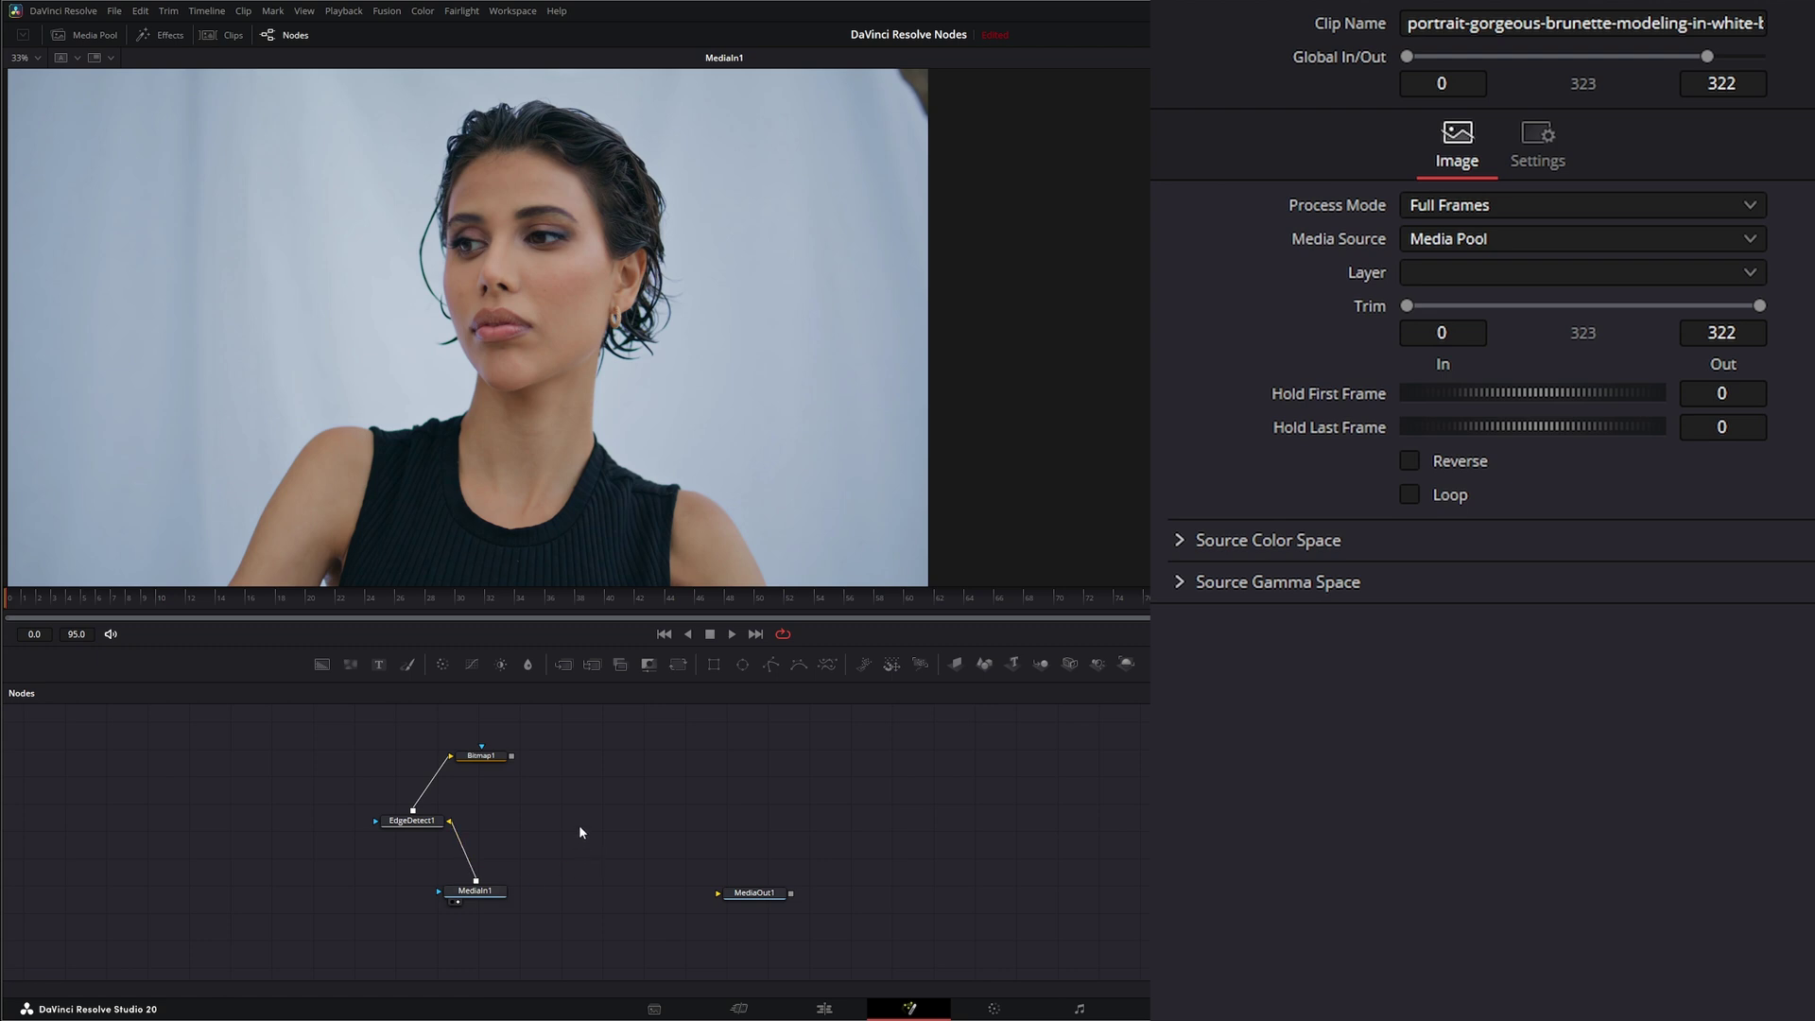
key("shift+space")
type("lu")
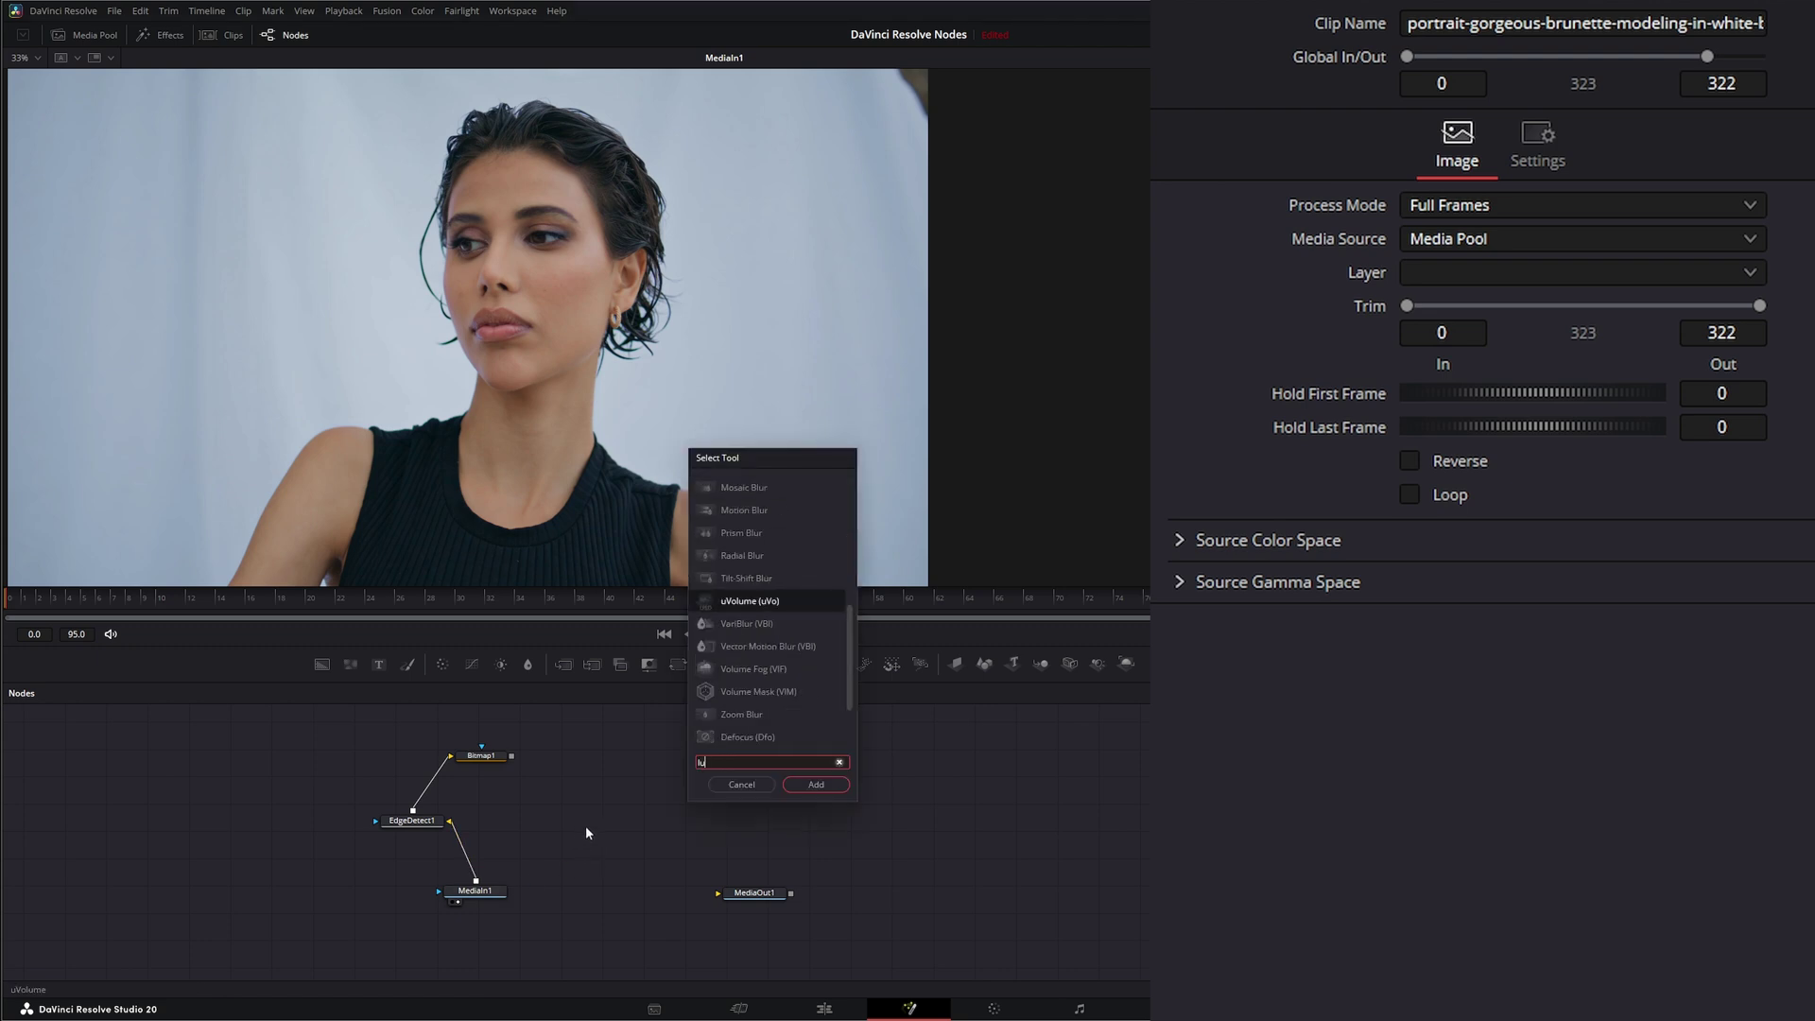
type("m")
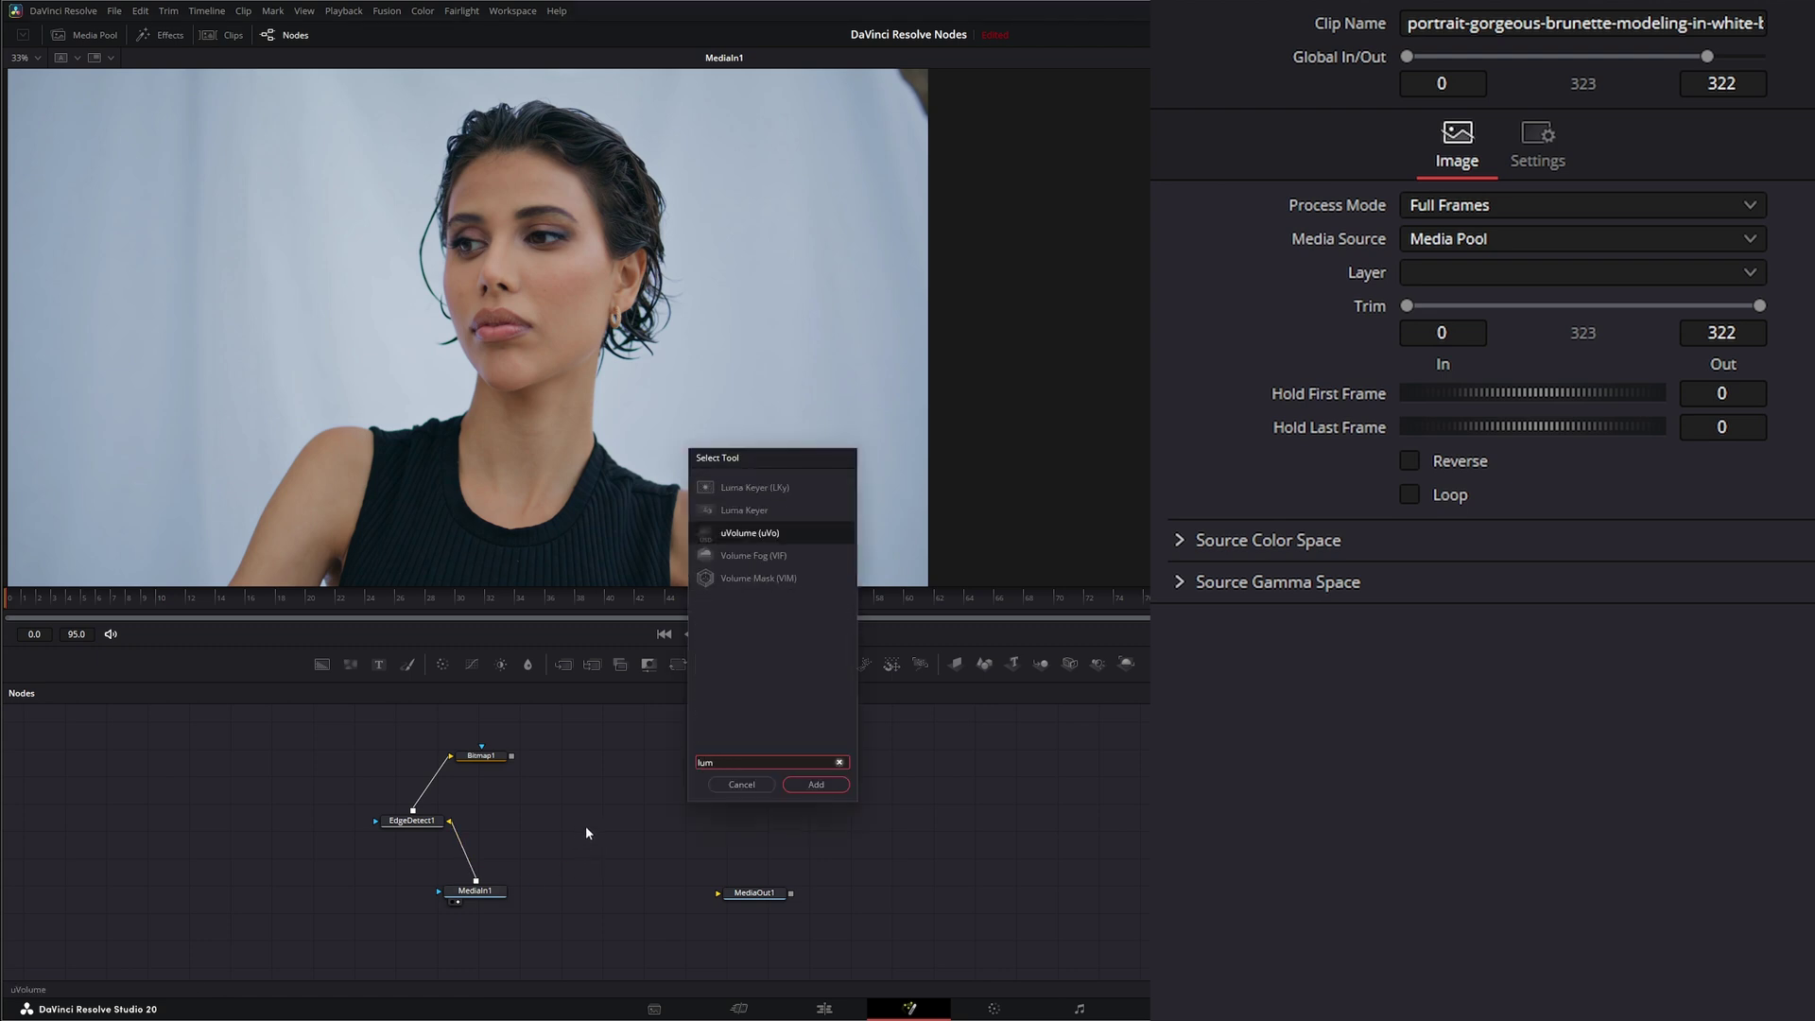
left_click(768, 492)
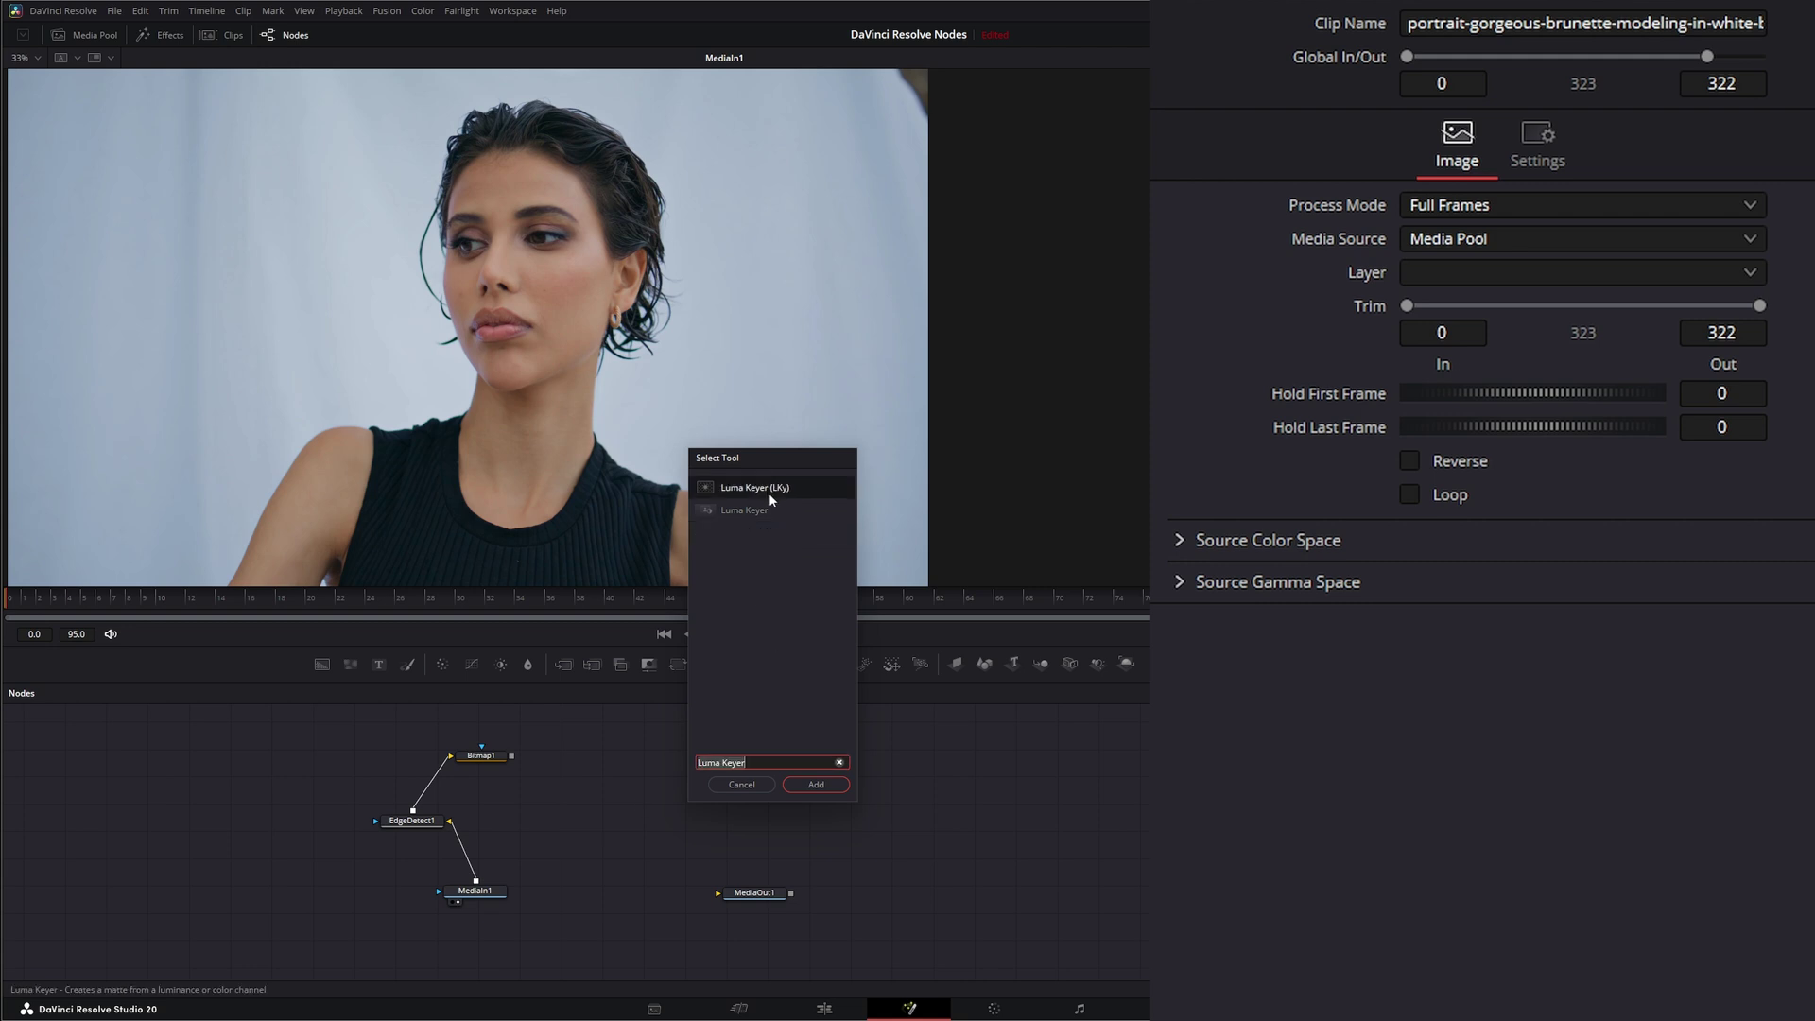
key("Return")
left_click_drag(573, 827, 606, 869)
left_click_drag(477, 880, 573, 875)
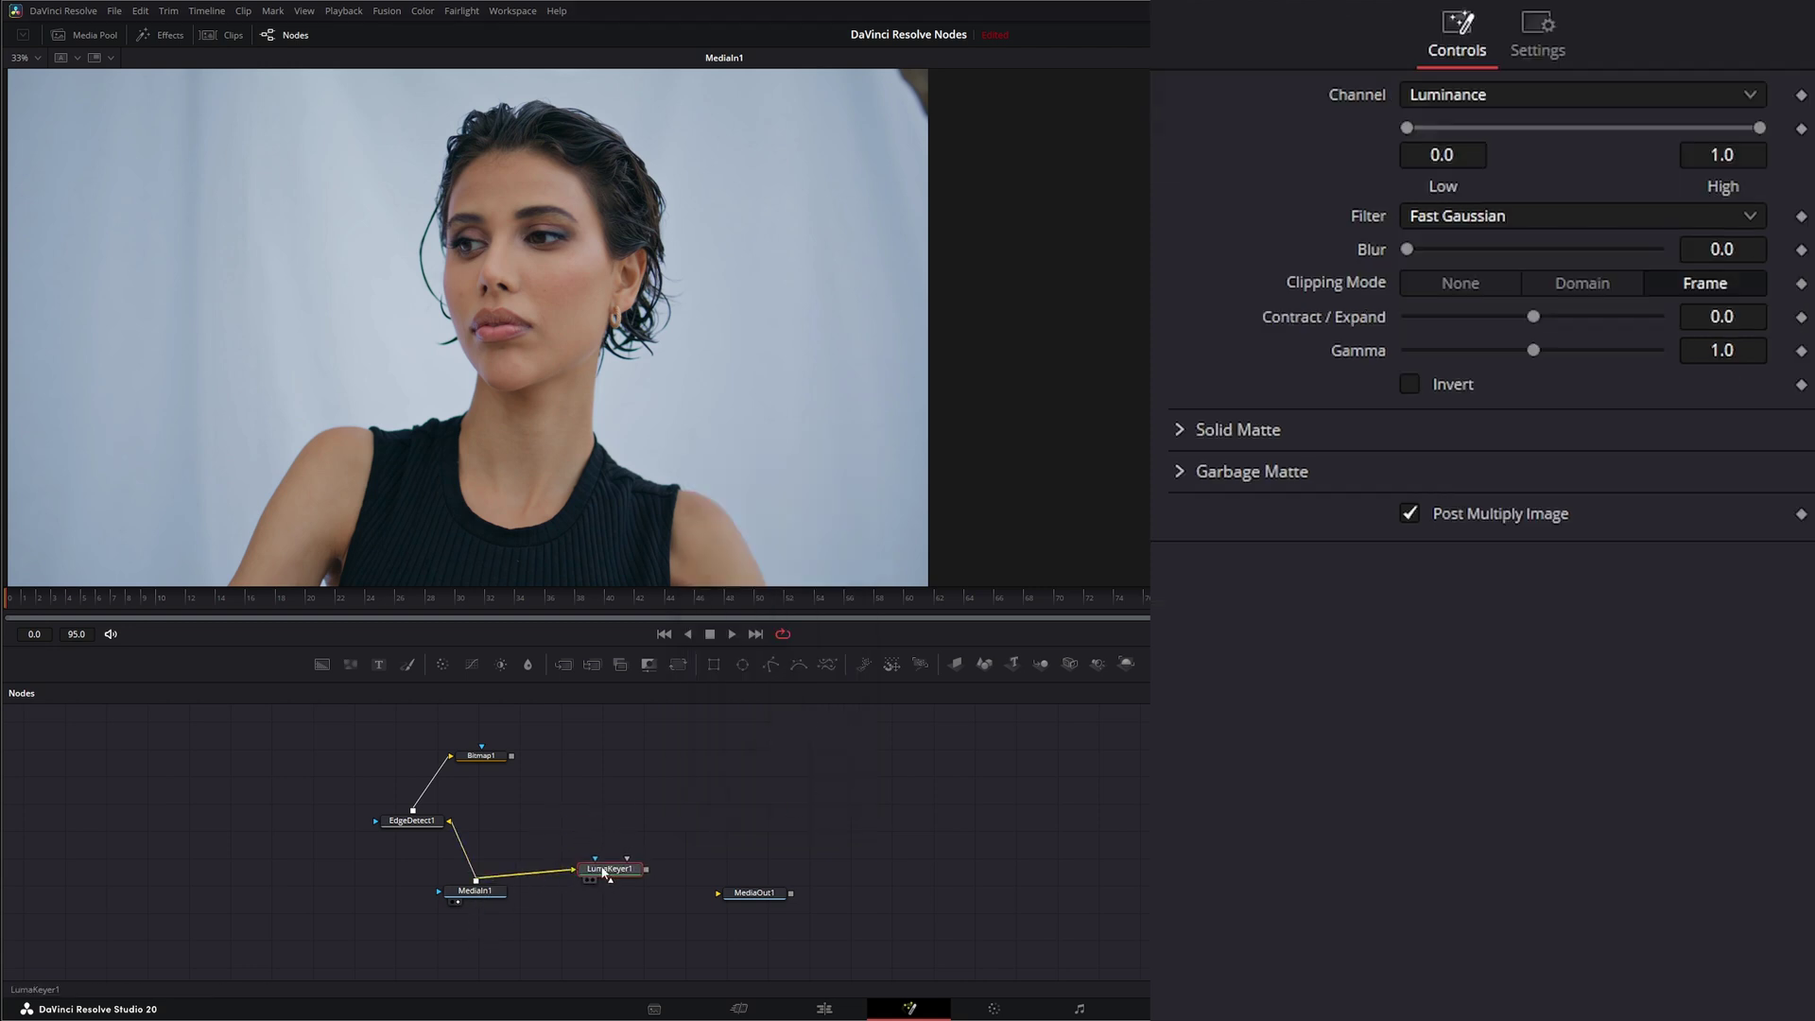
Step: Key the dark tank top in LumaKeyer1 (Low 0.112, High 0.244, Gamma 0.564) using Bitmap1 as matte
key("1")
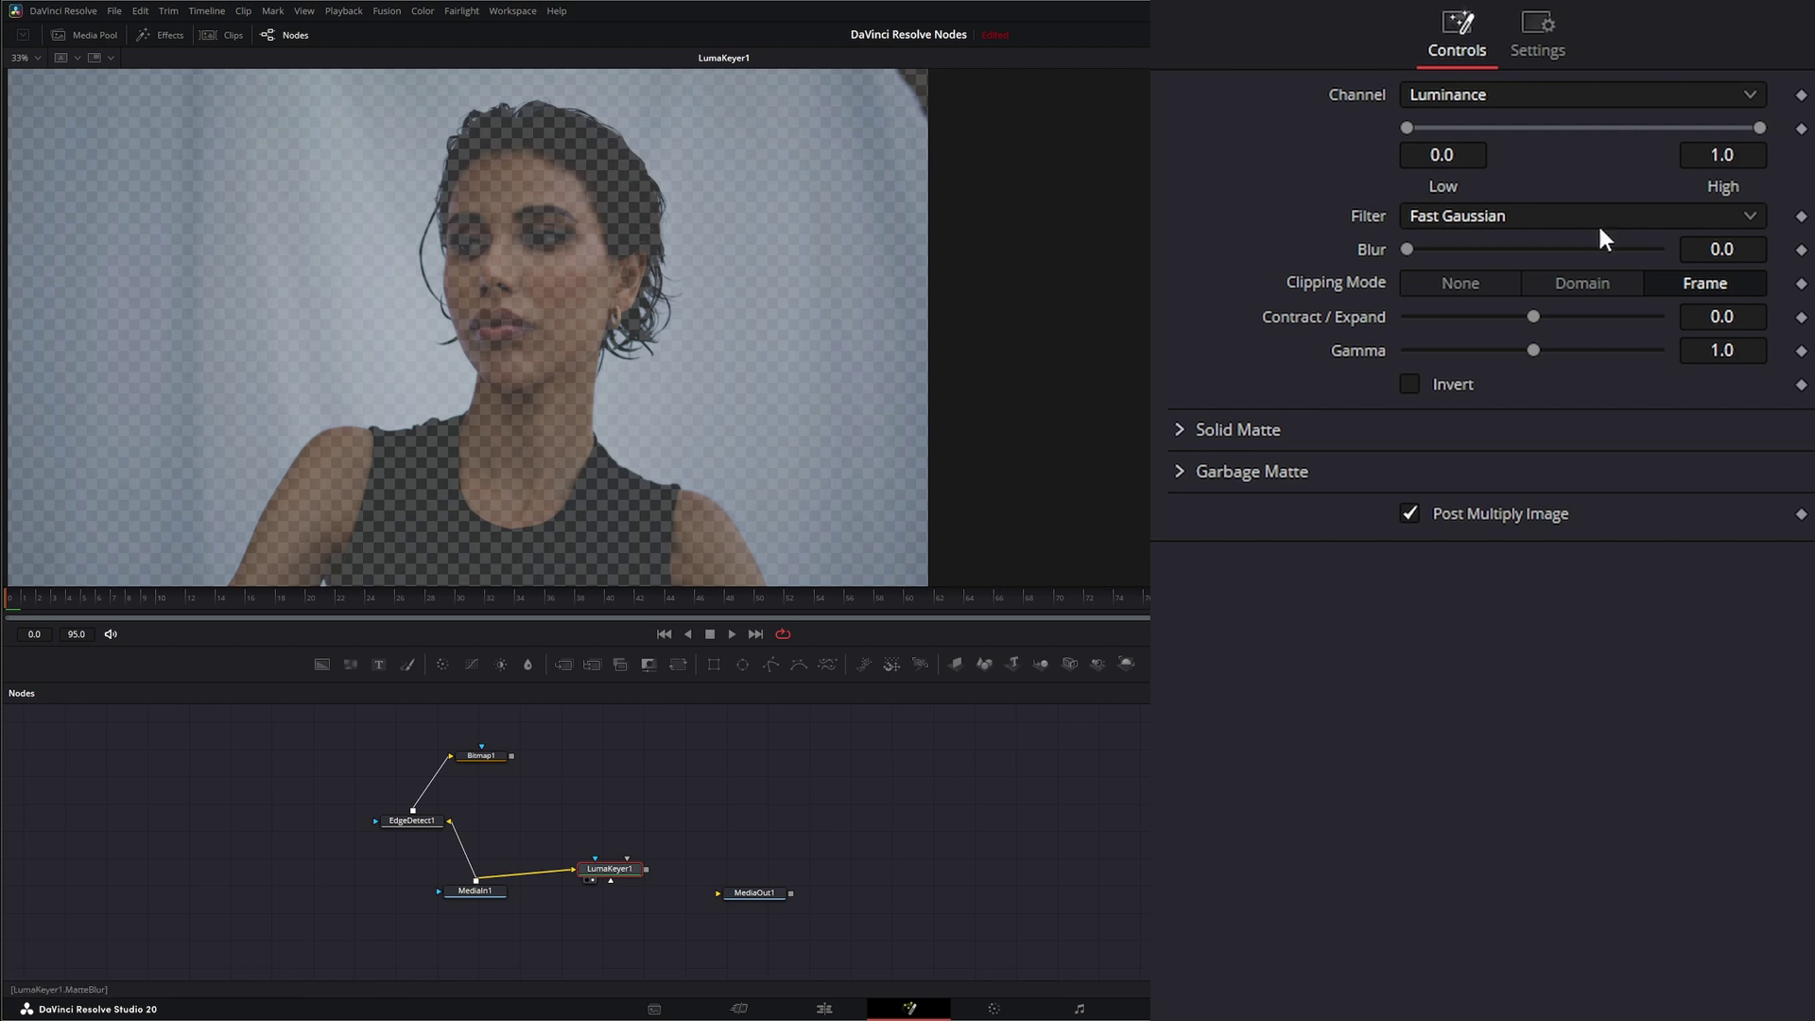
left_click_drag(1759, 127, 1448, 132)
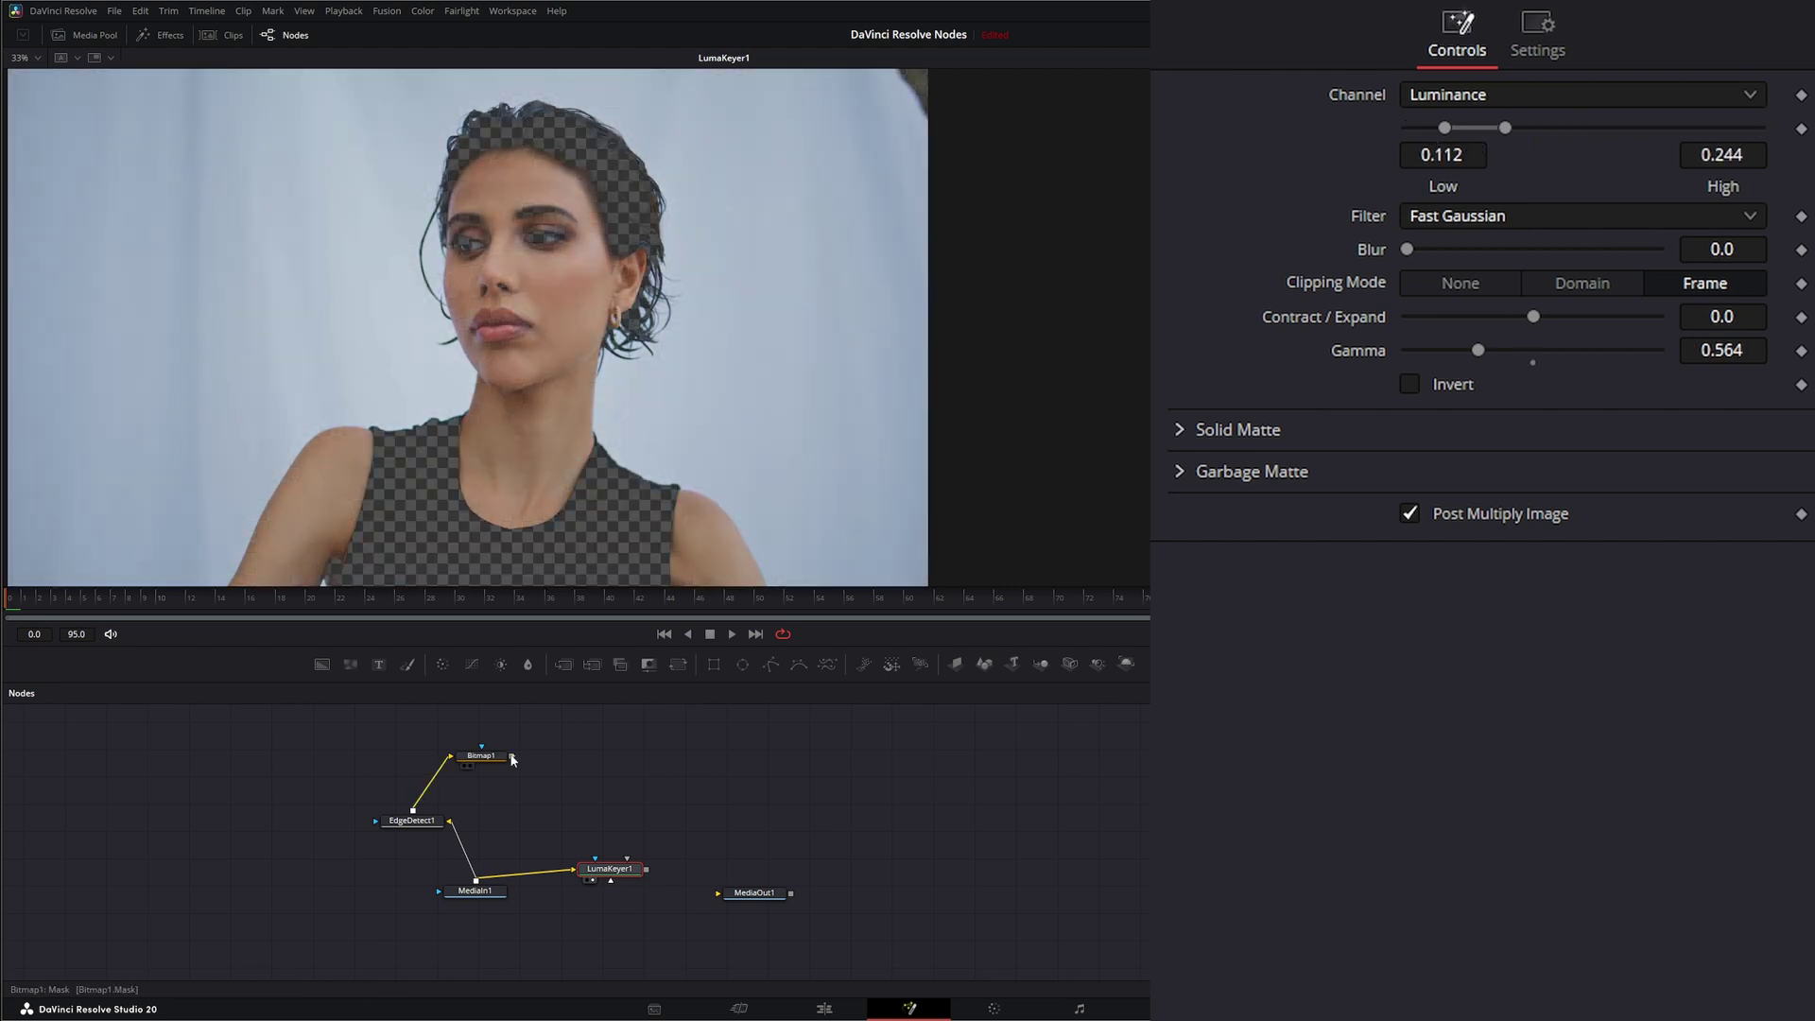
left_click_drag(511, 756, 611, 881)
scroll(394, 501, "up", 8)
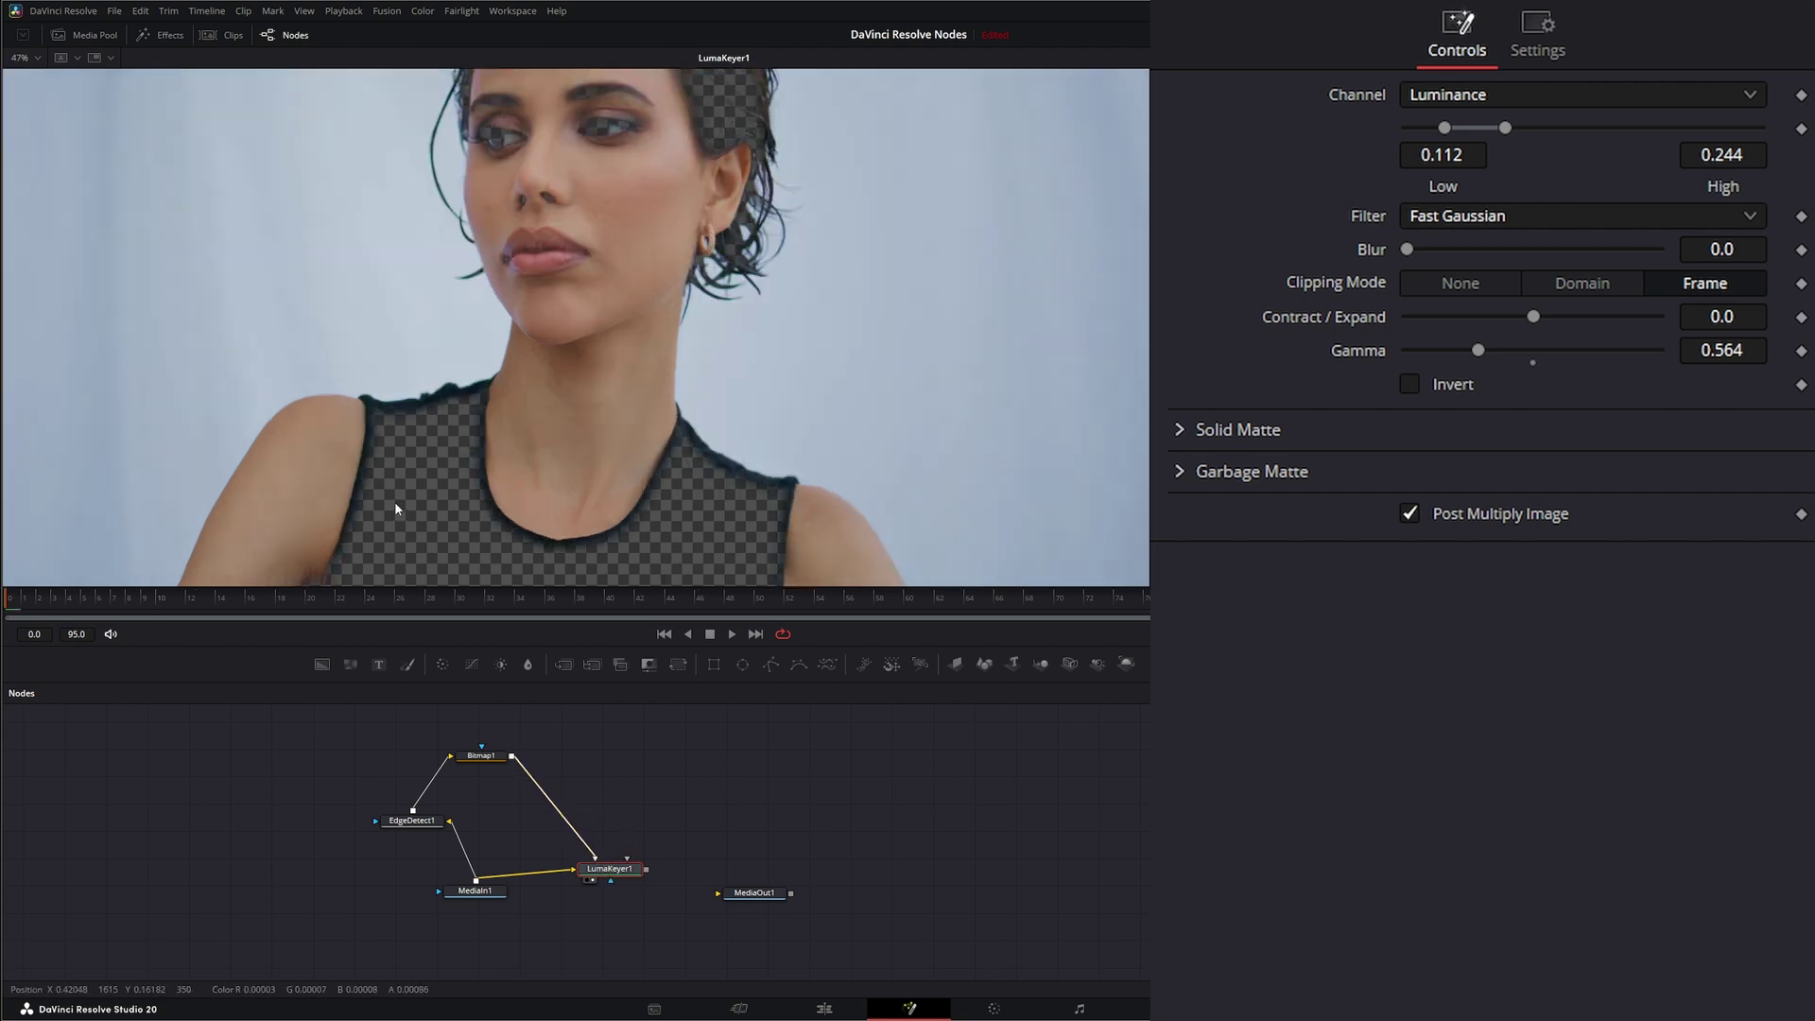
scroll(490, 395, "up", 3)
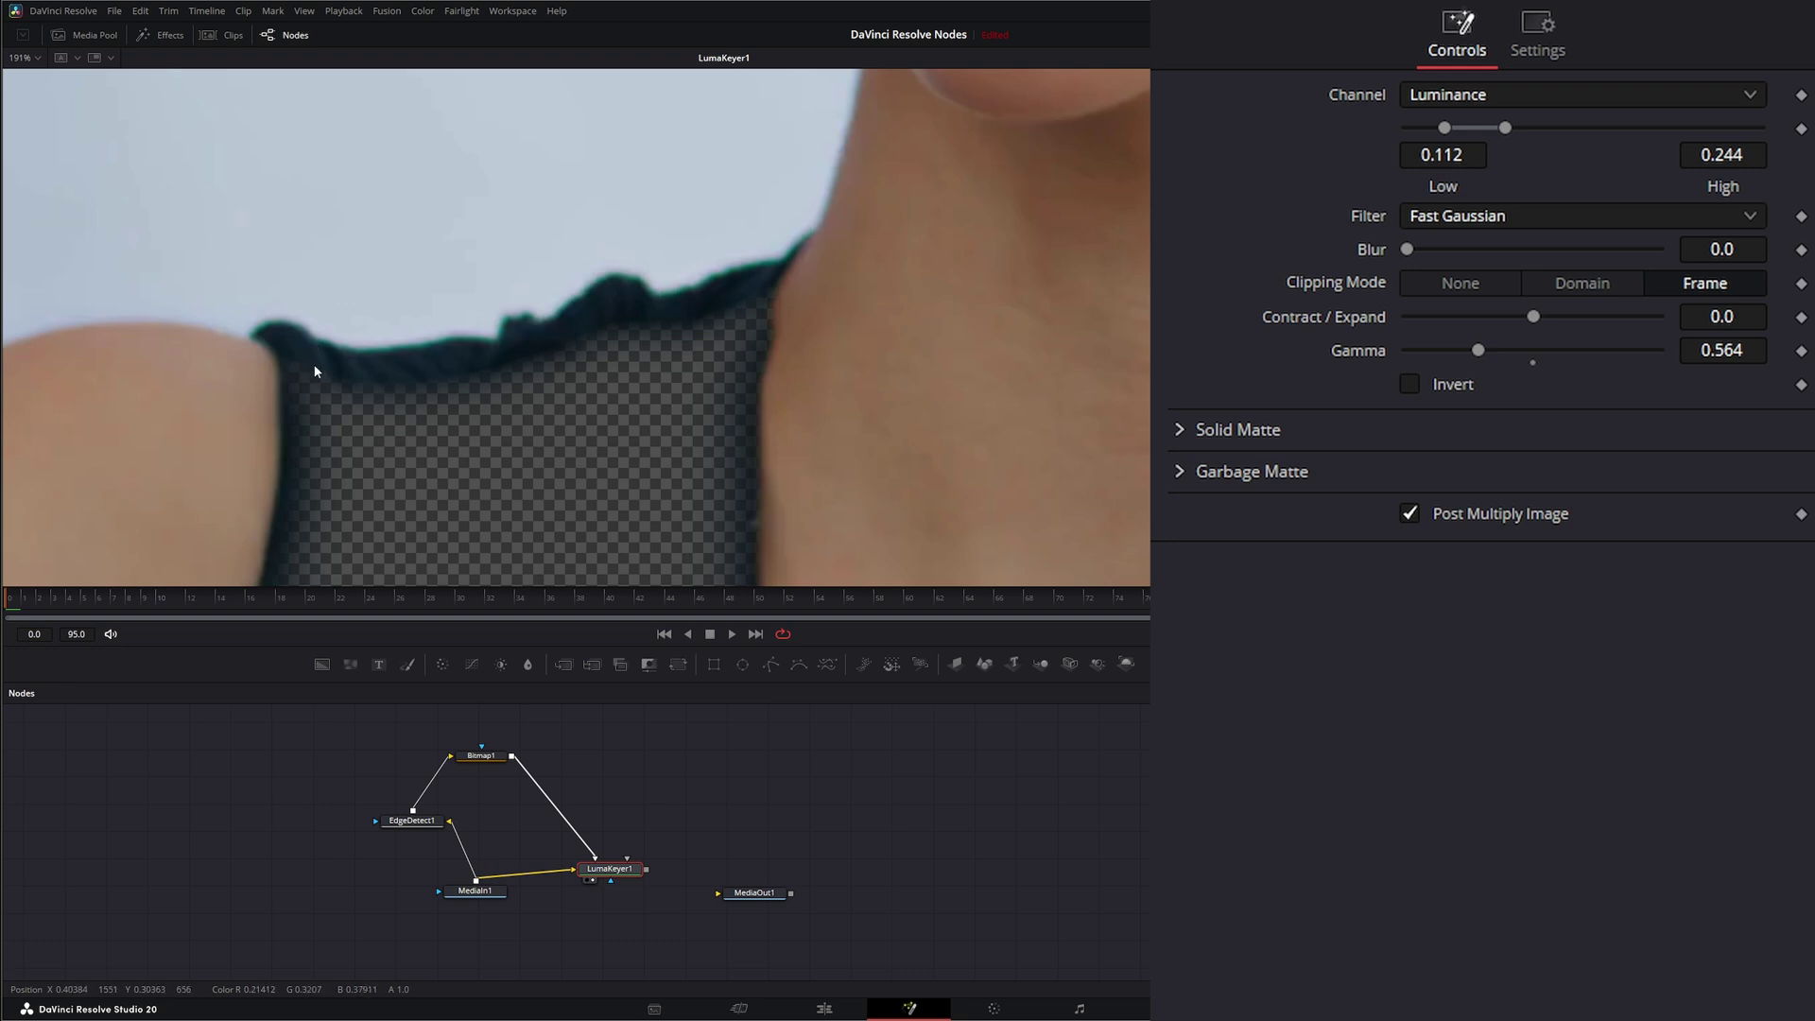
Step: Set EdgeDetect1 to Edge Width 0.38, Brightness 2.62 and Blur 0.273
left_click(430, 820)
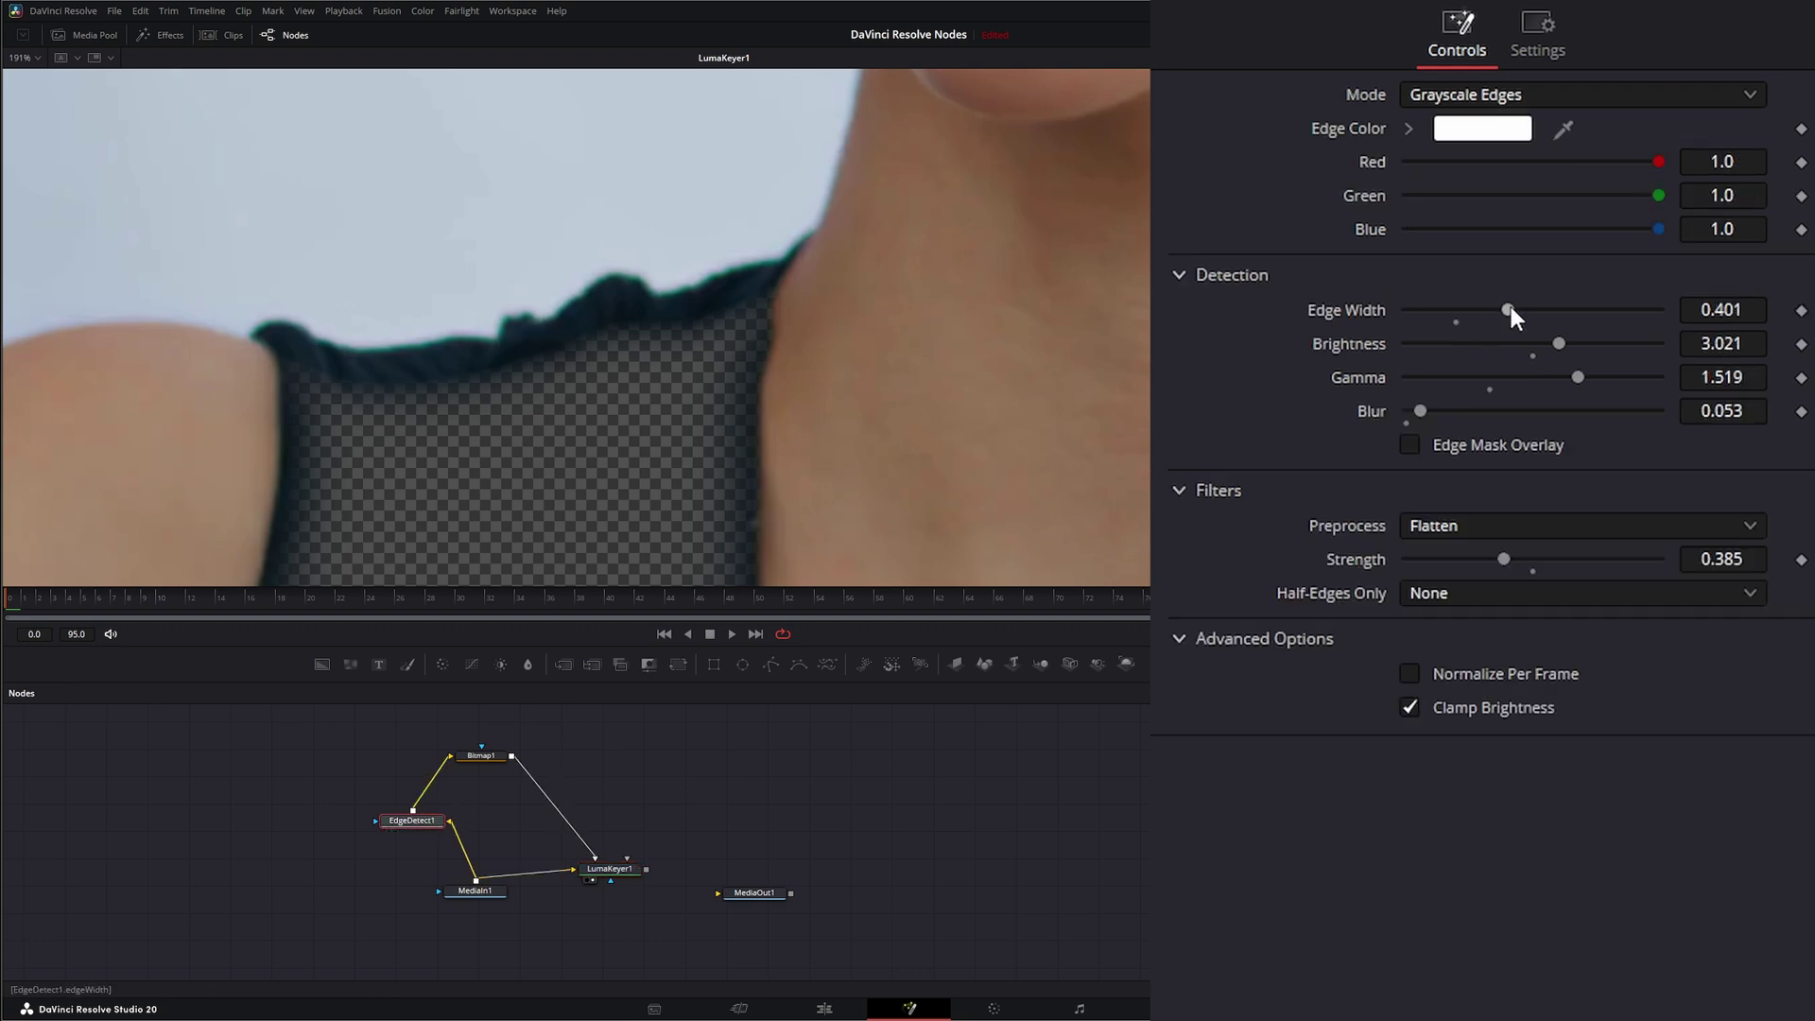
left_click_drag(1509, 310, 1549, 343)
left_click(1536, 344)
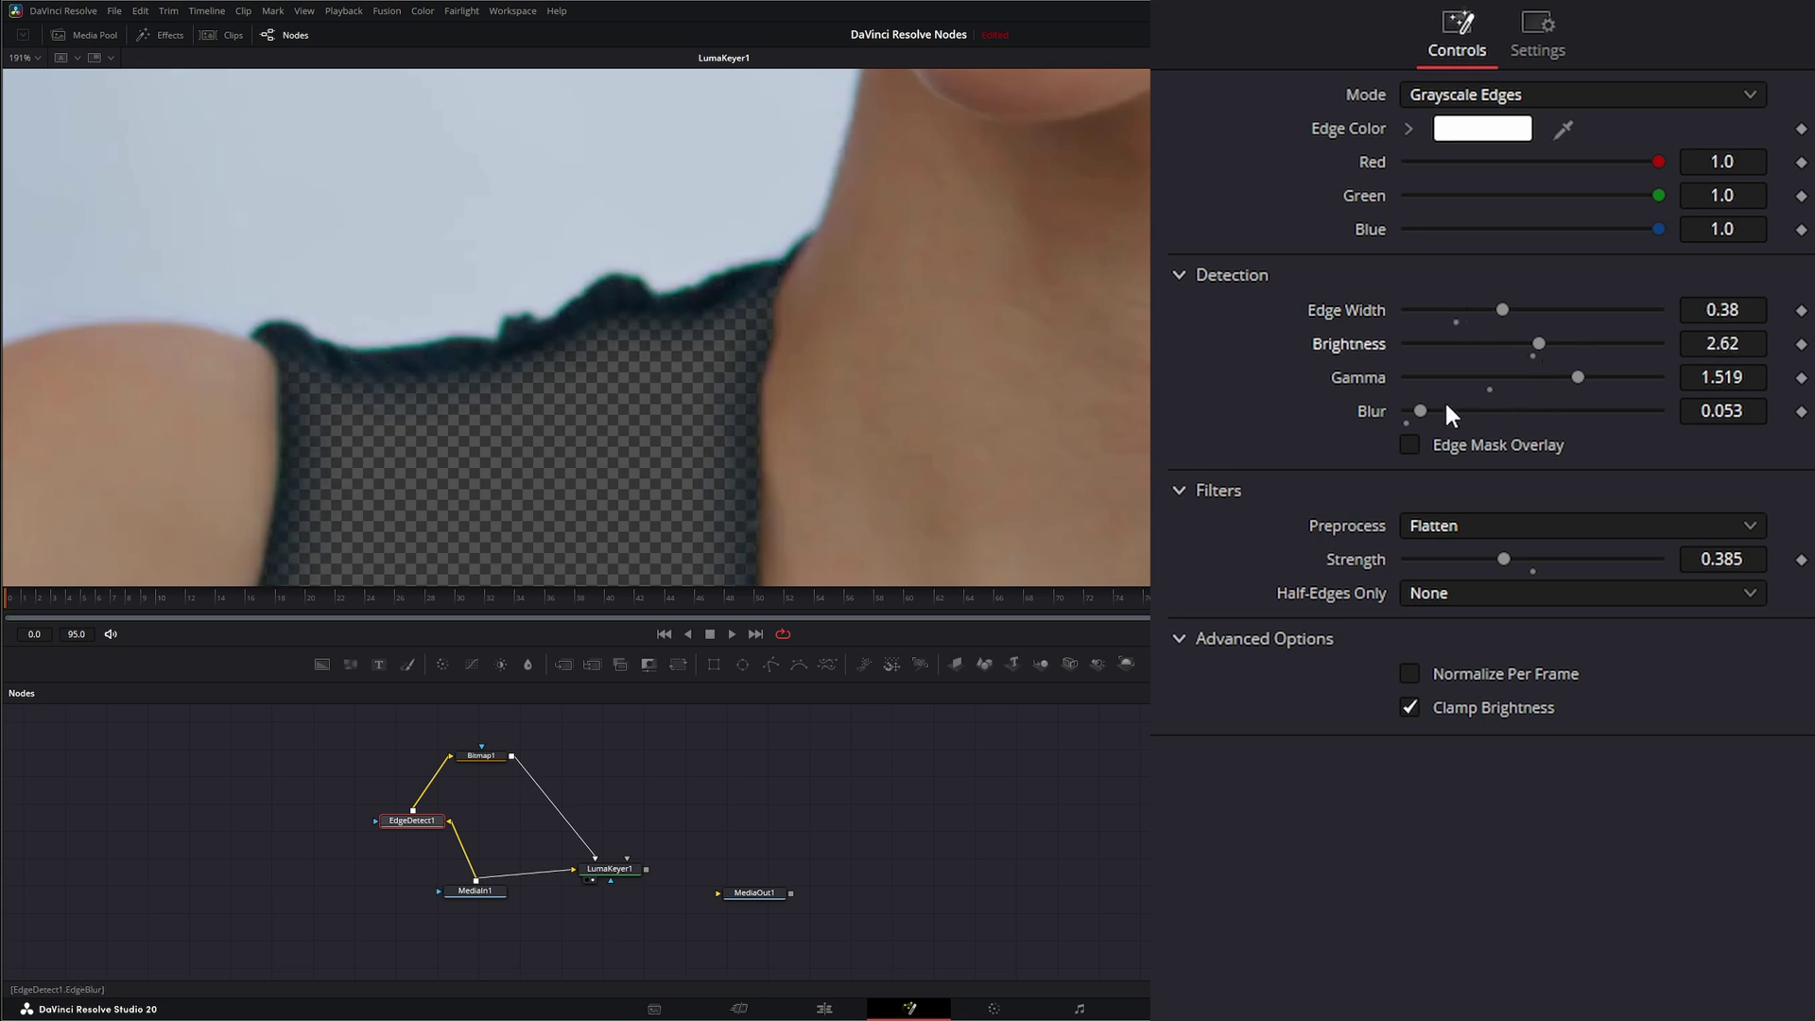
left_click_drag(1420, 410, 1465, 411)
scroll(839, 406, "down", 8)
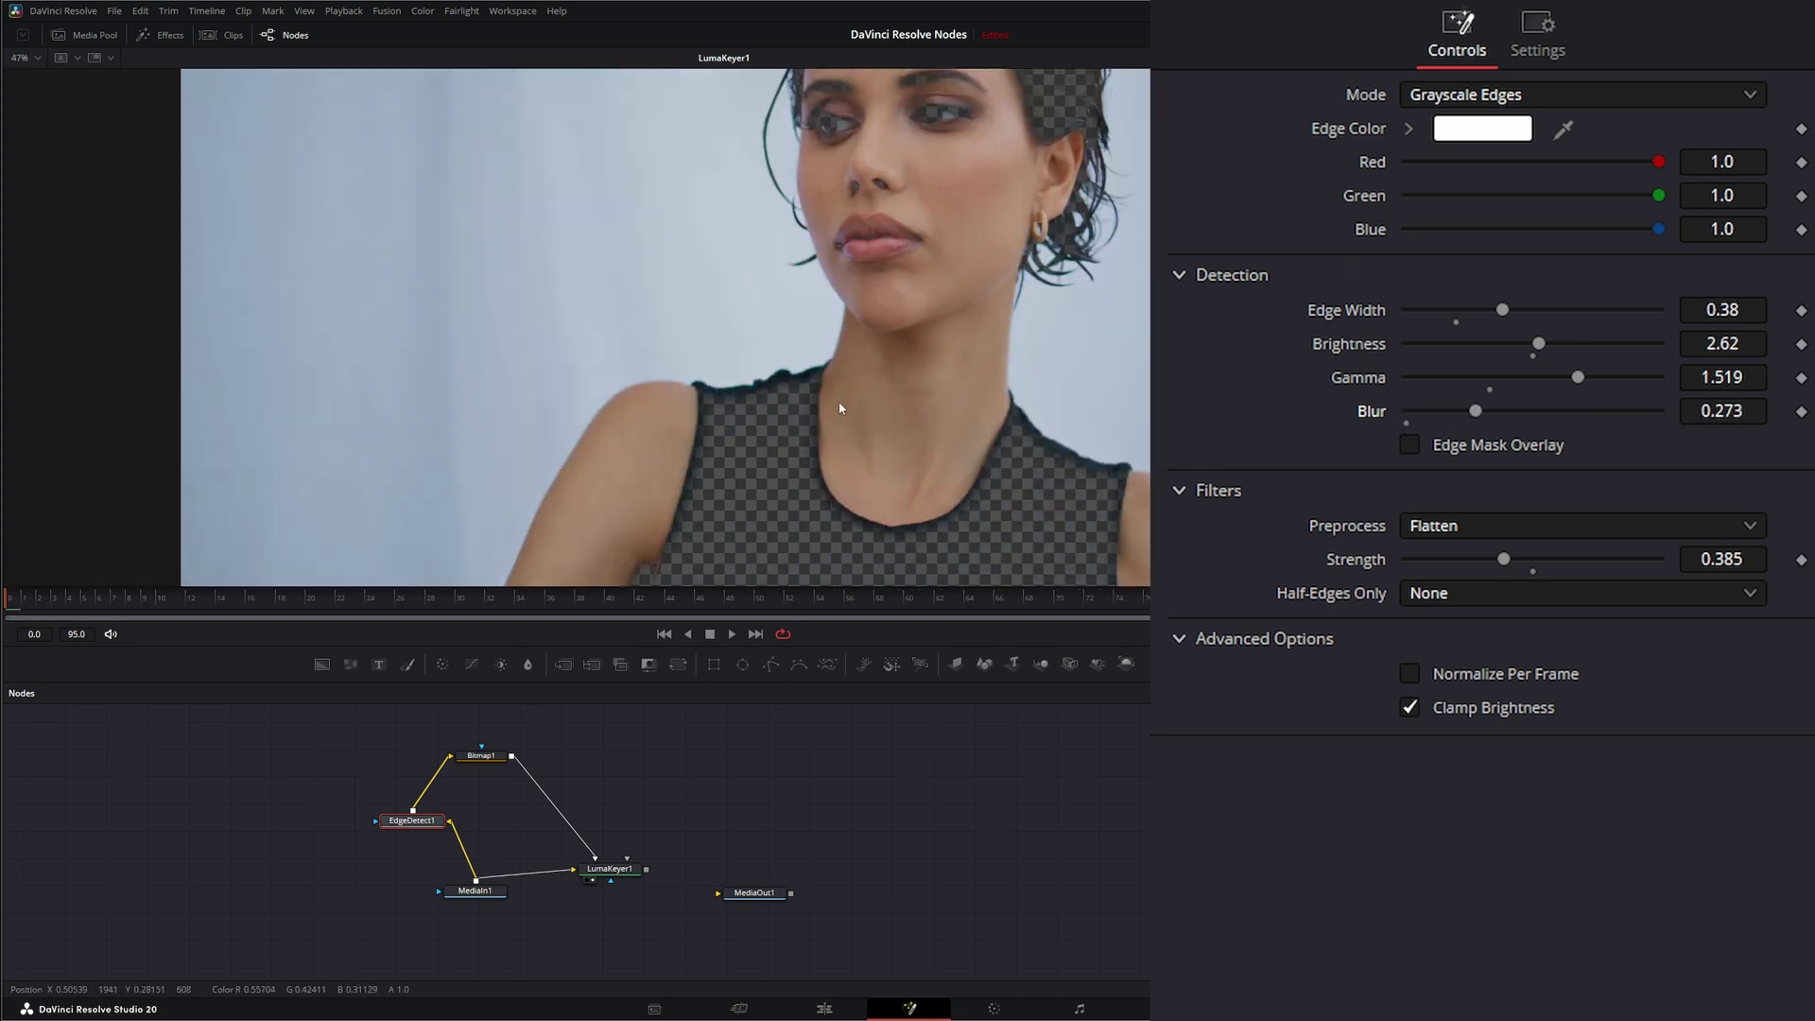
Step: View EdgeDetect1's output and play the clip to review the softer edge outlines
key("1")
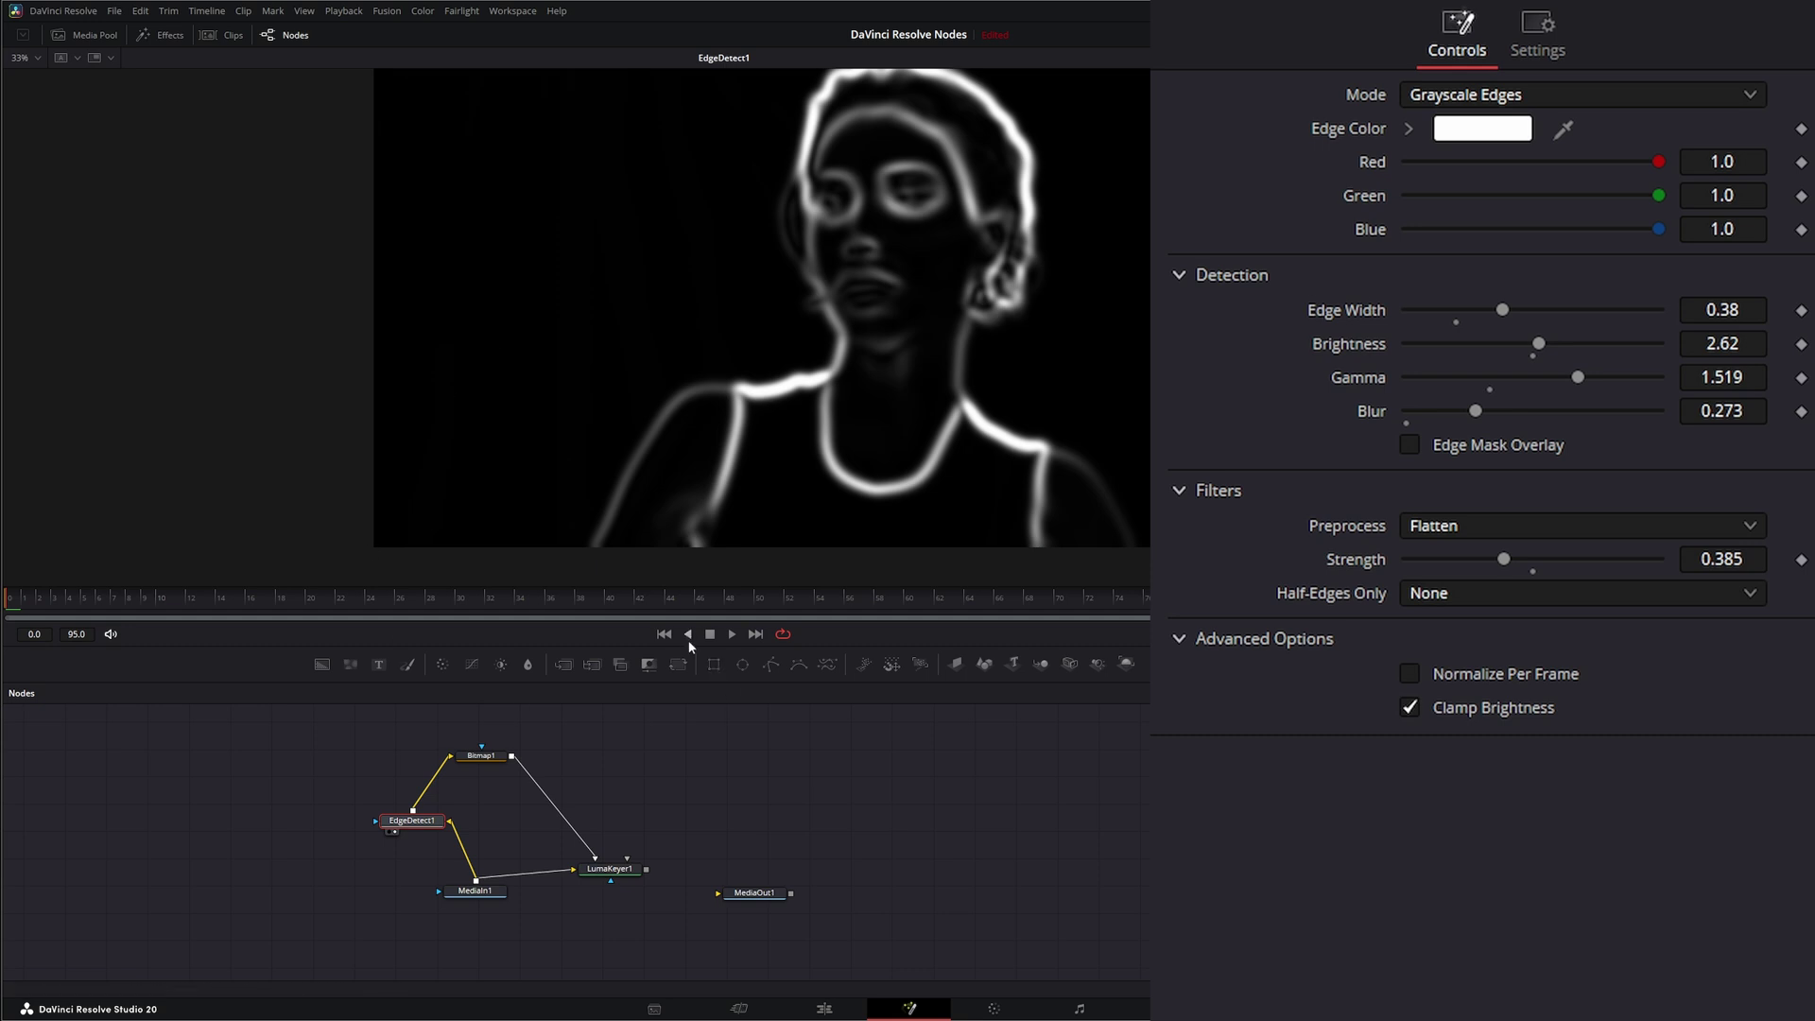
left_click(734, 636)
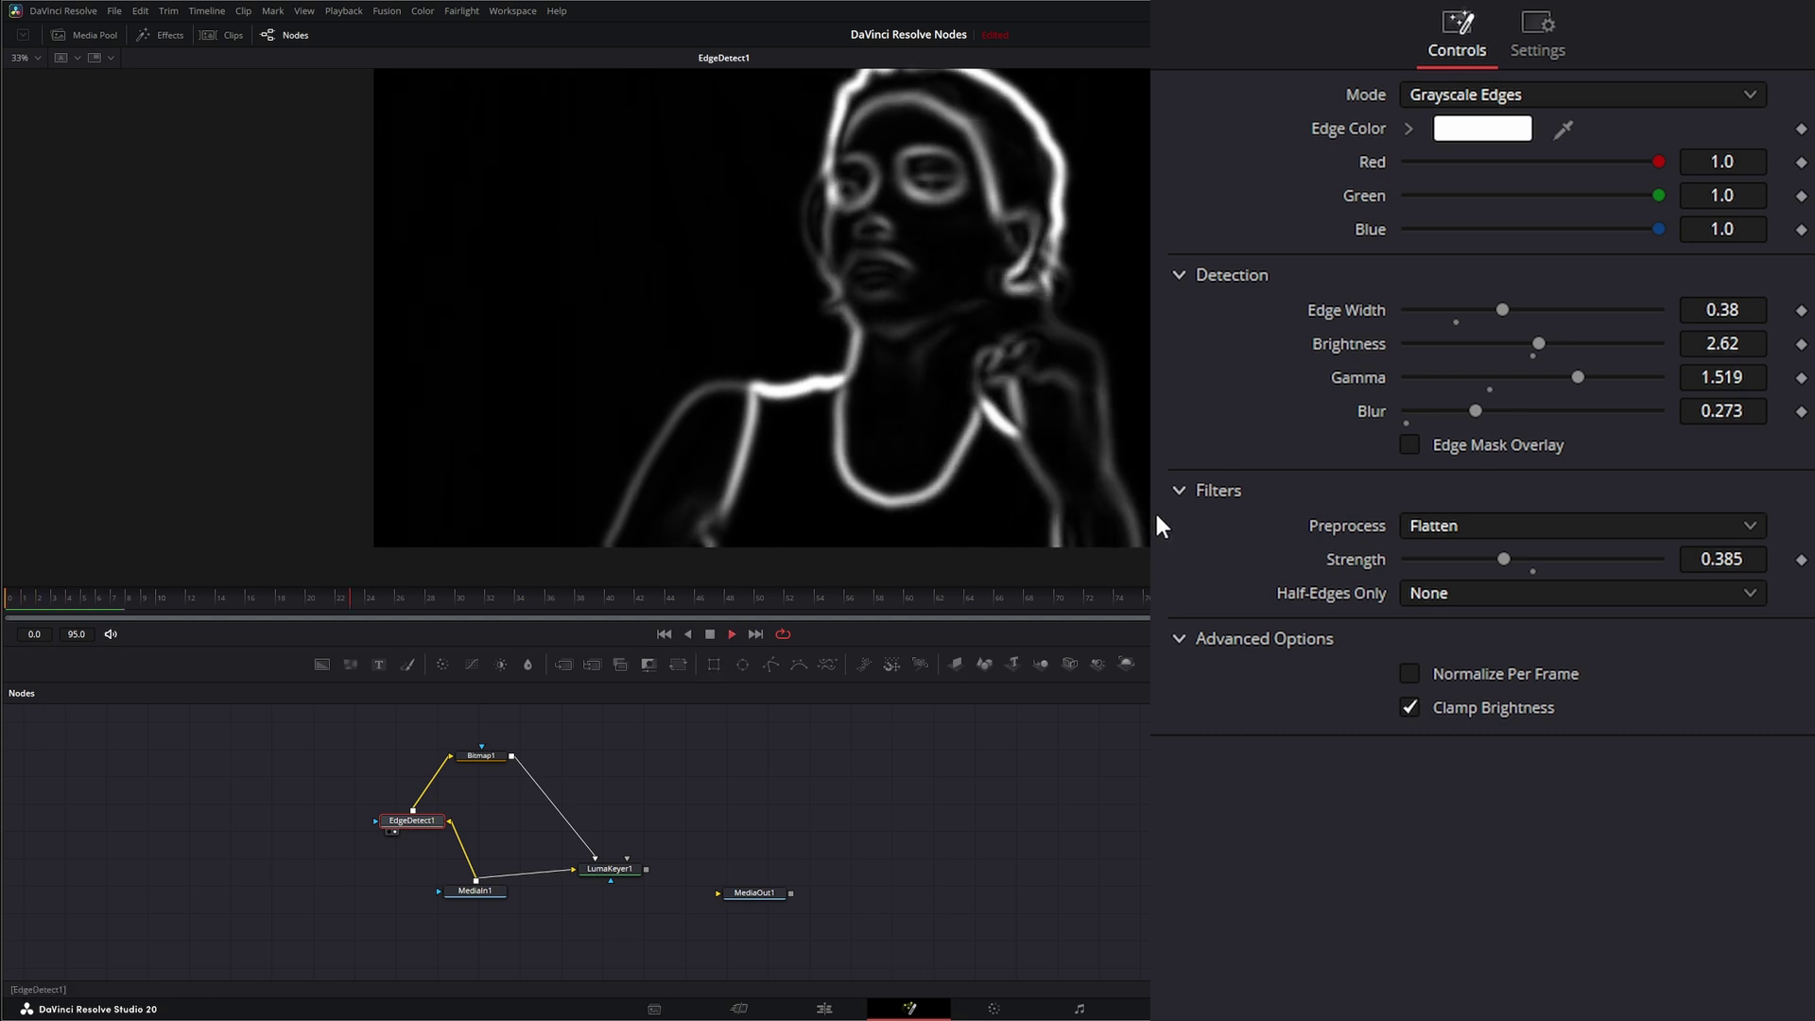
scroll(1148, 386, "up", 2)
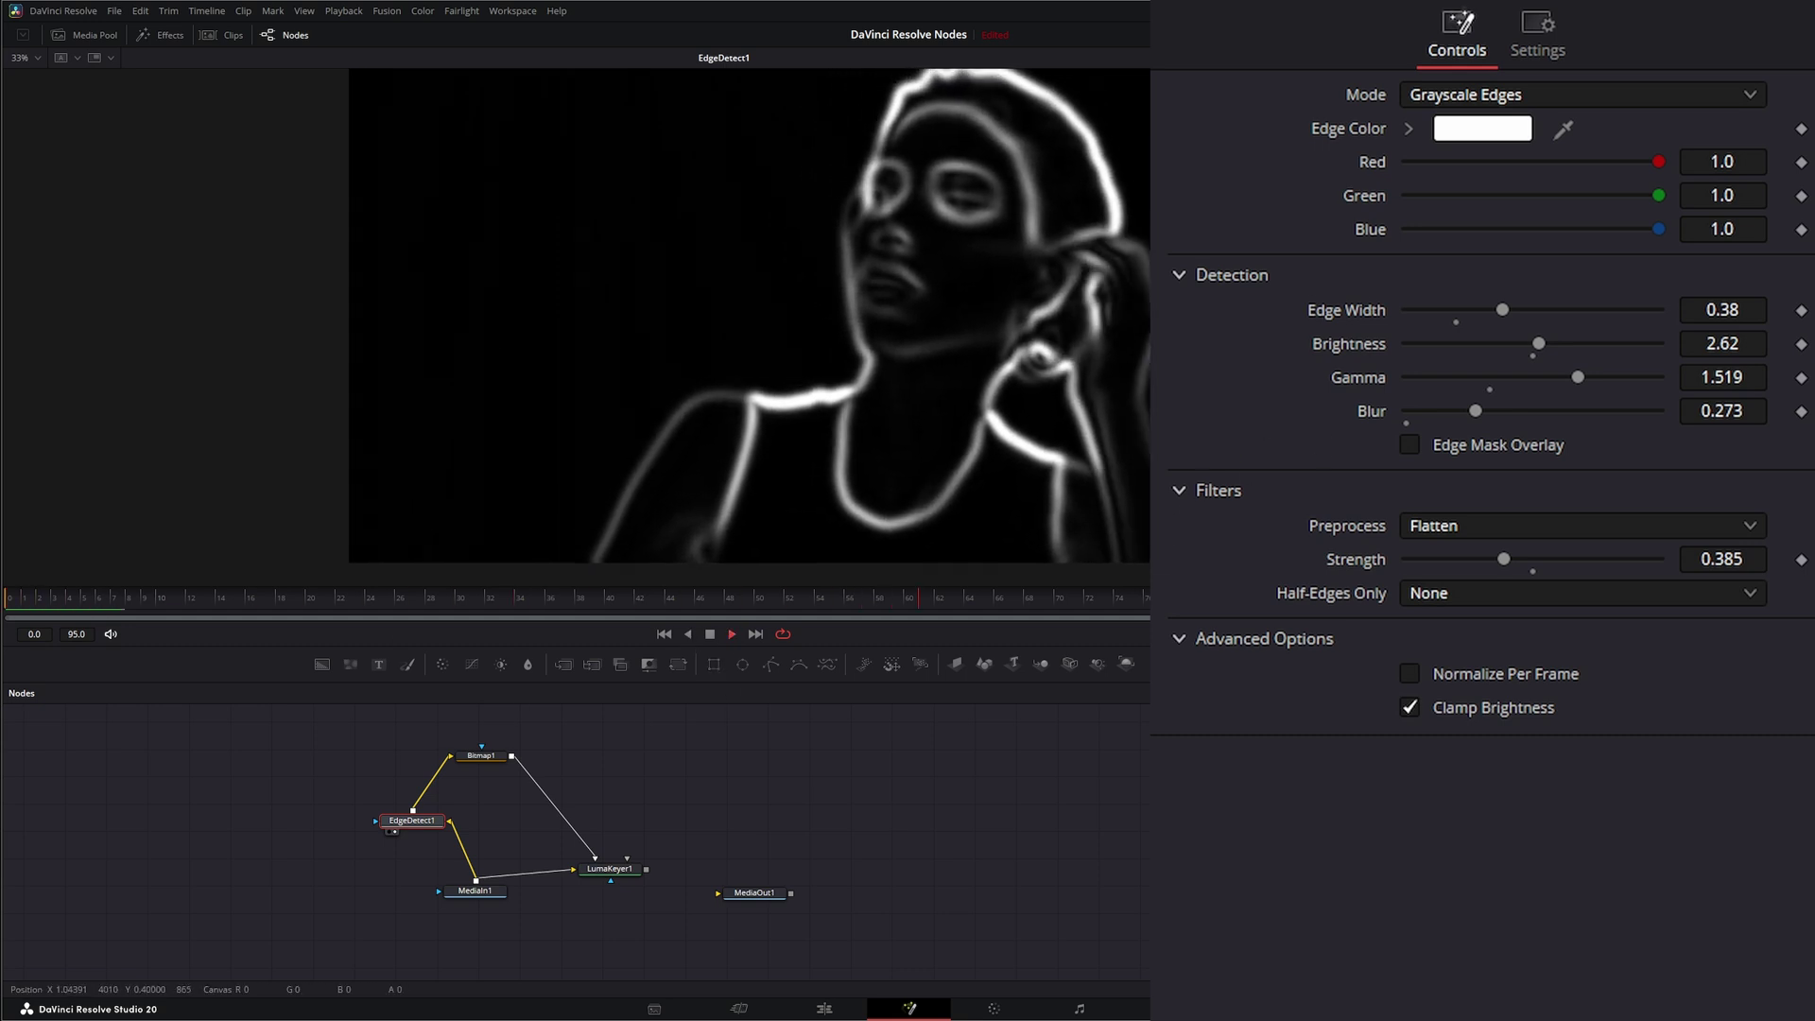